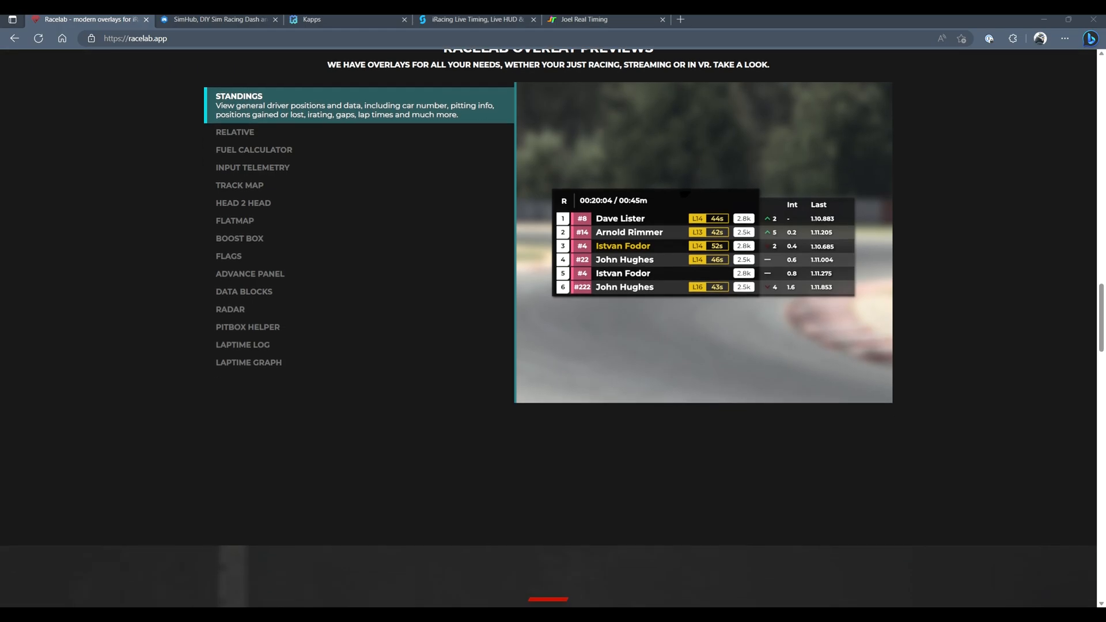
Review Racelab's website sections on overlay previews, the layout builder, the series module and the free and Pro membership plans.
scroll(548, 328, "down", 3)
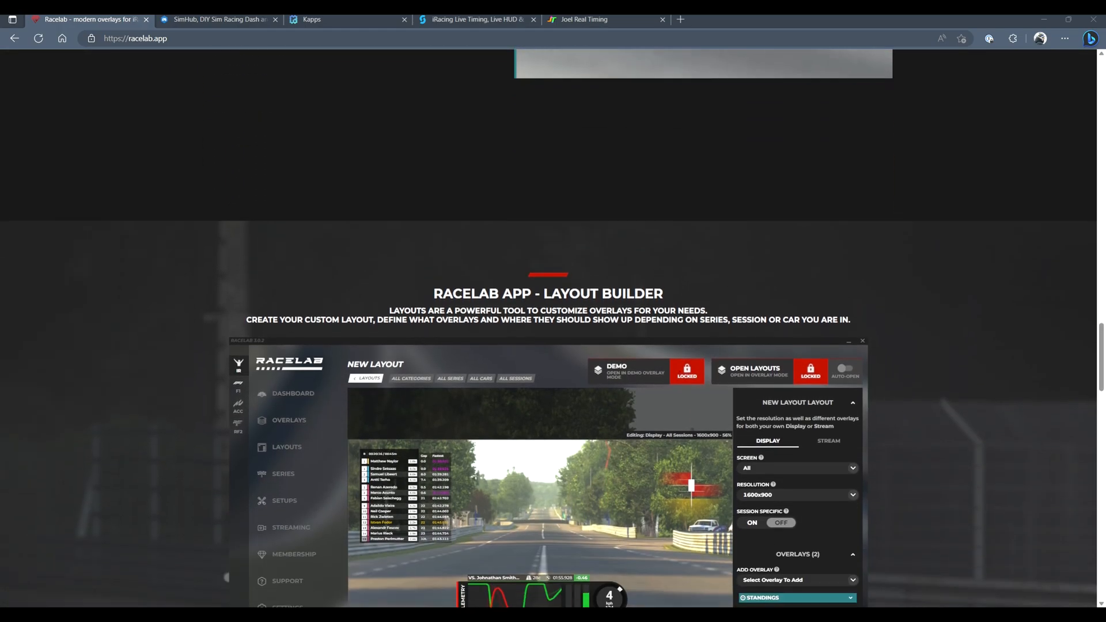
scroll(549, 329, "up", 1)
scroll(548, 328, "down", 2)
scroll(549, 329, "down", 2)
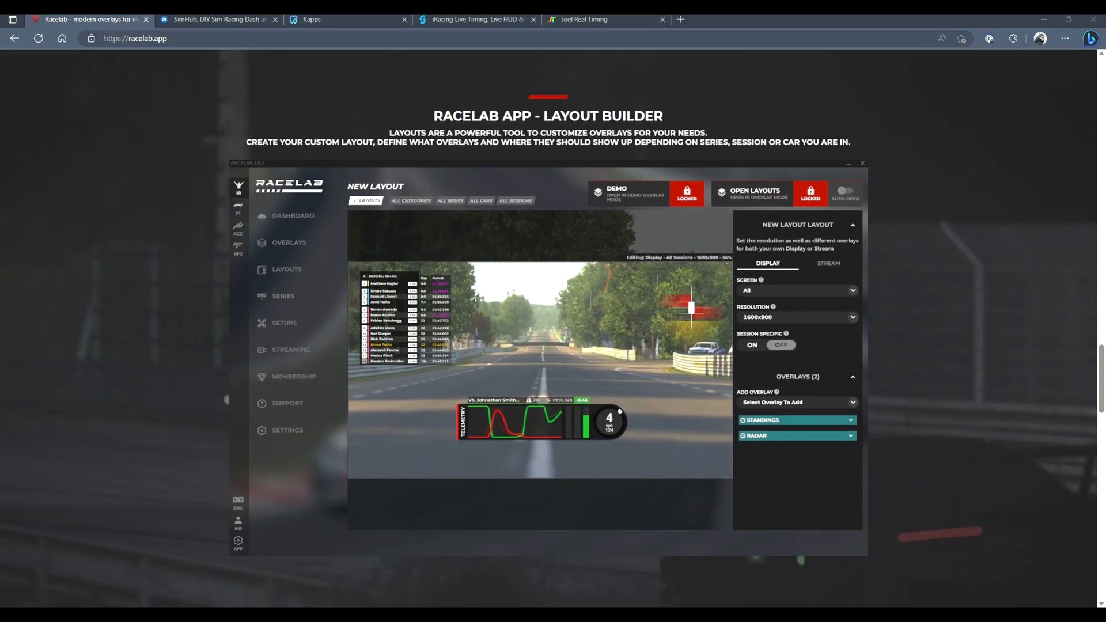
scroll(548, 329, "down", 2)
scroll(548, 328, "down", 5)
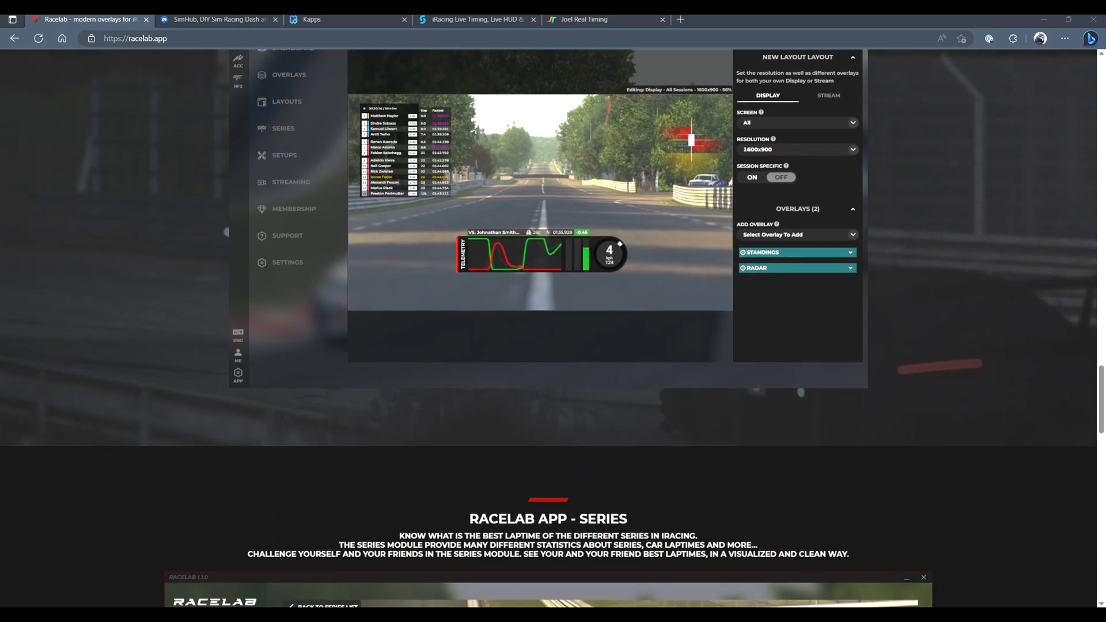
scroll(549, 328, "down", 6)
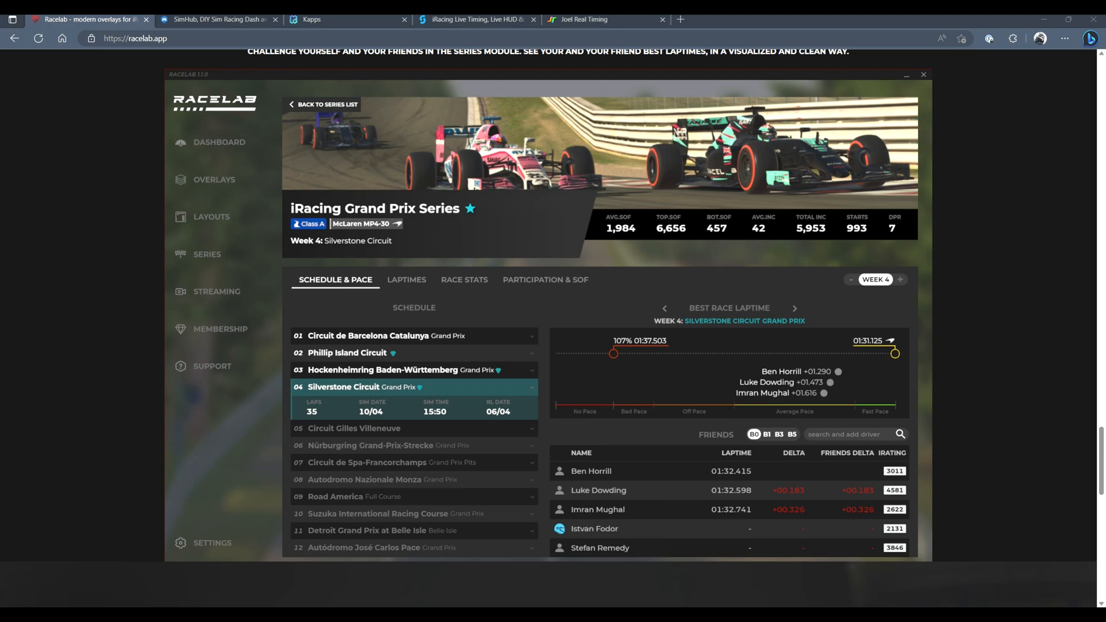
scroll(548, 328, "down", 7)
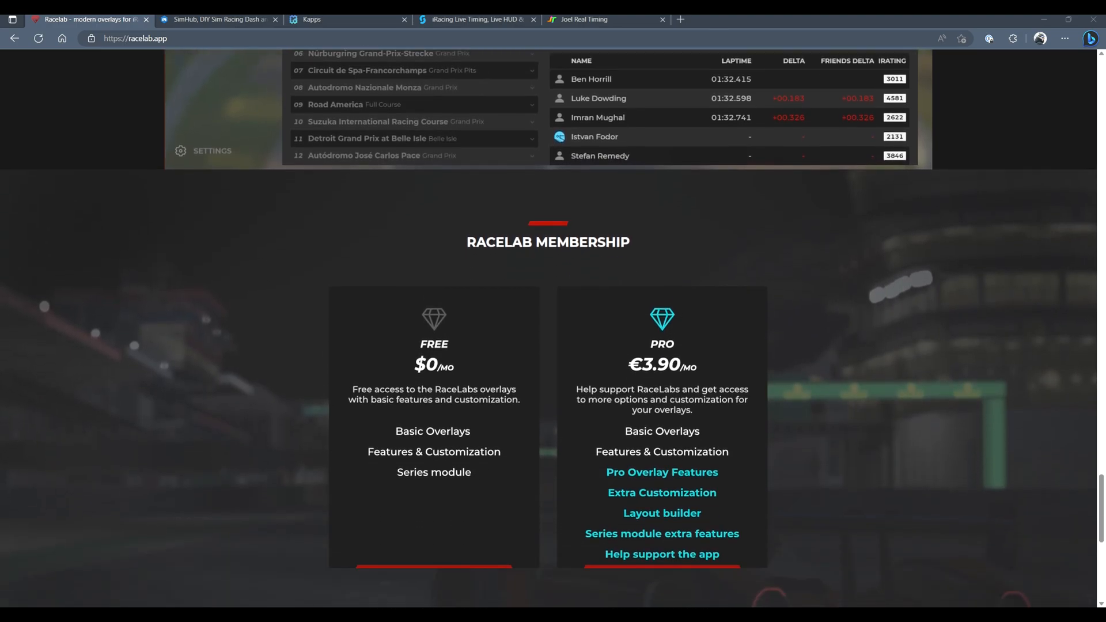
scroll(548, 328, "down", 2)
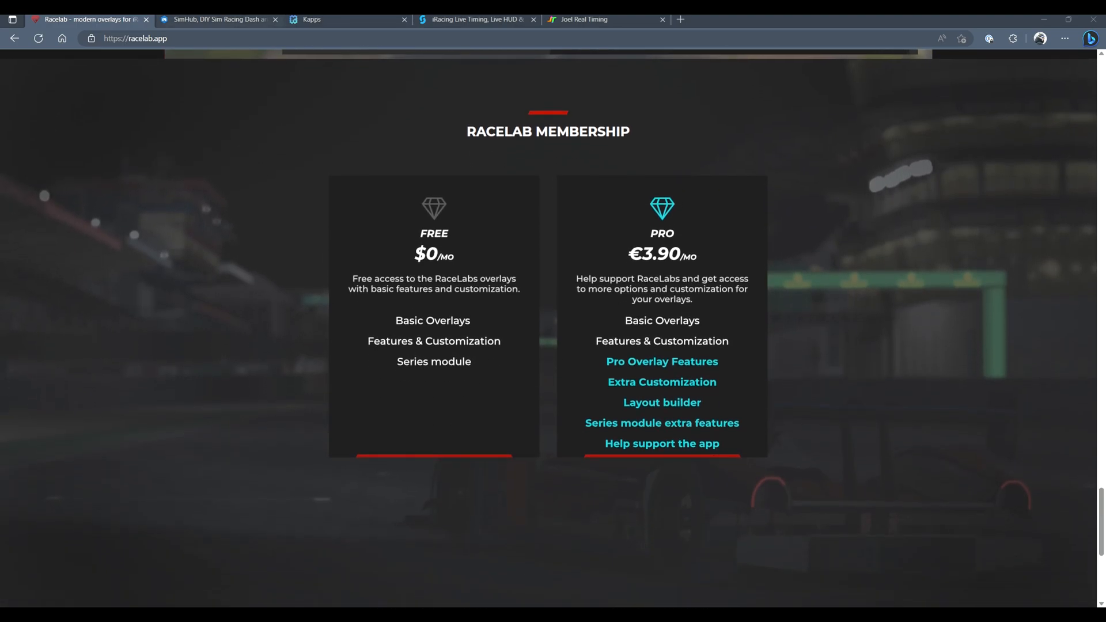
Switch to the SimHub website and review its key features and new additions.
left_click(230, 17)
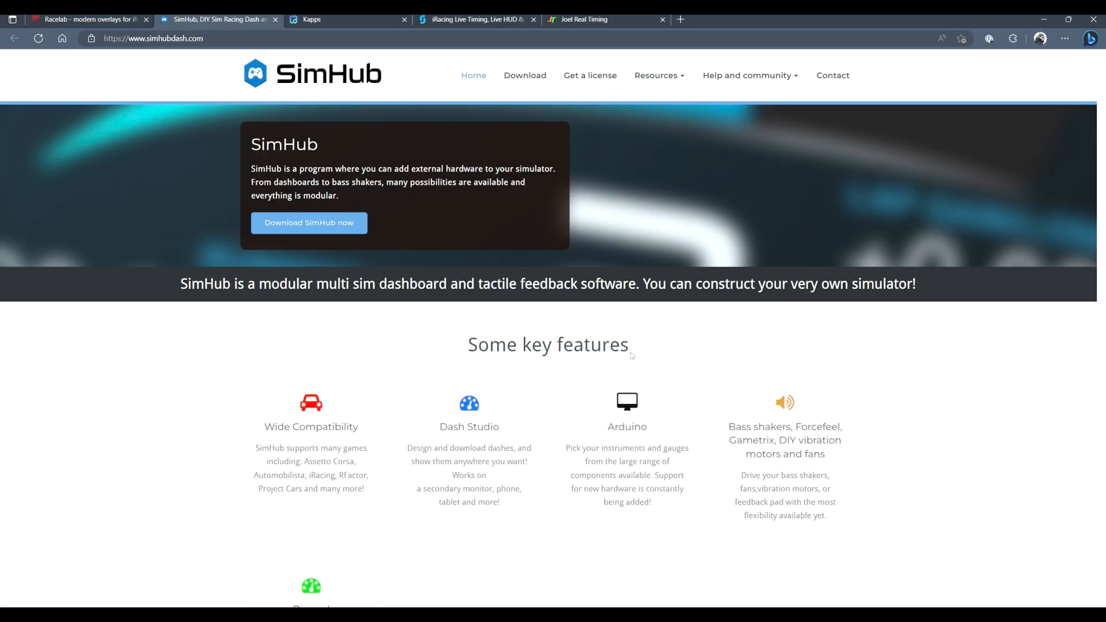
scroll(632, 355, "down", 2)
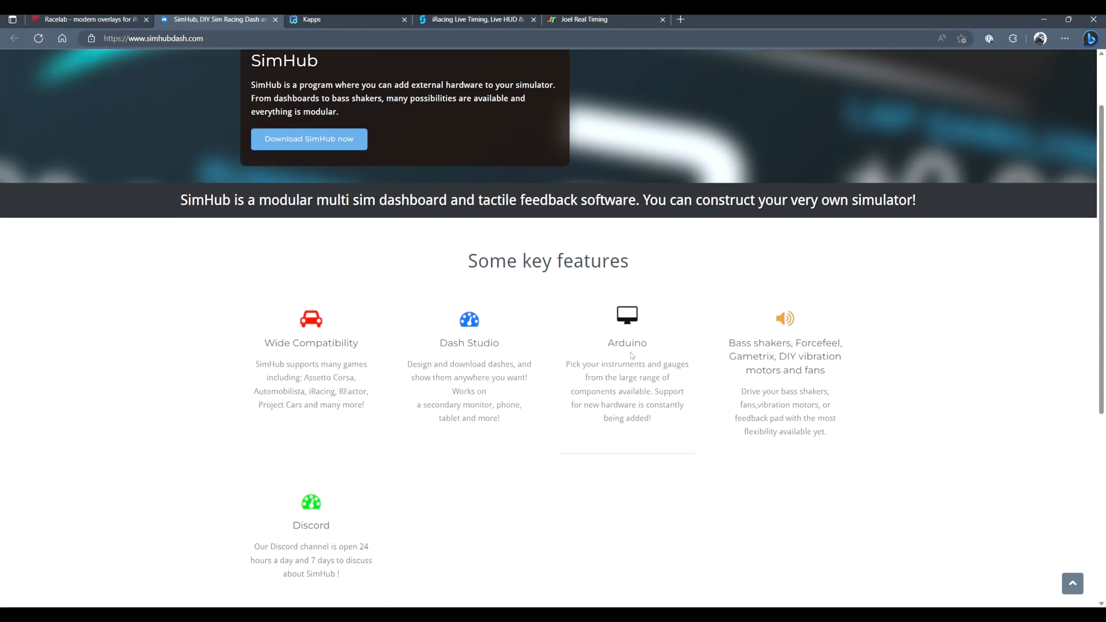
scroll(631, 355, "down", 1)
scroll(632, 355, "down", 1)
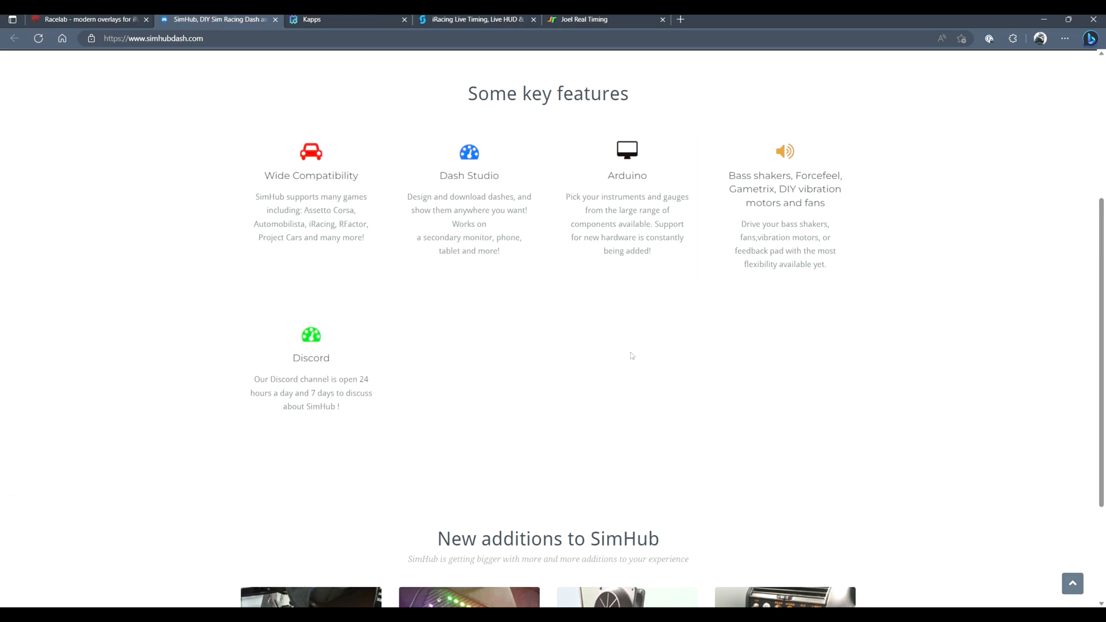
scroll(632, 356, "down", 1)
scroll(632, 355, "down", 1)
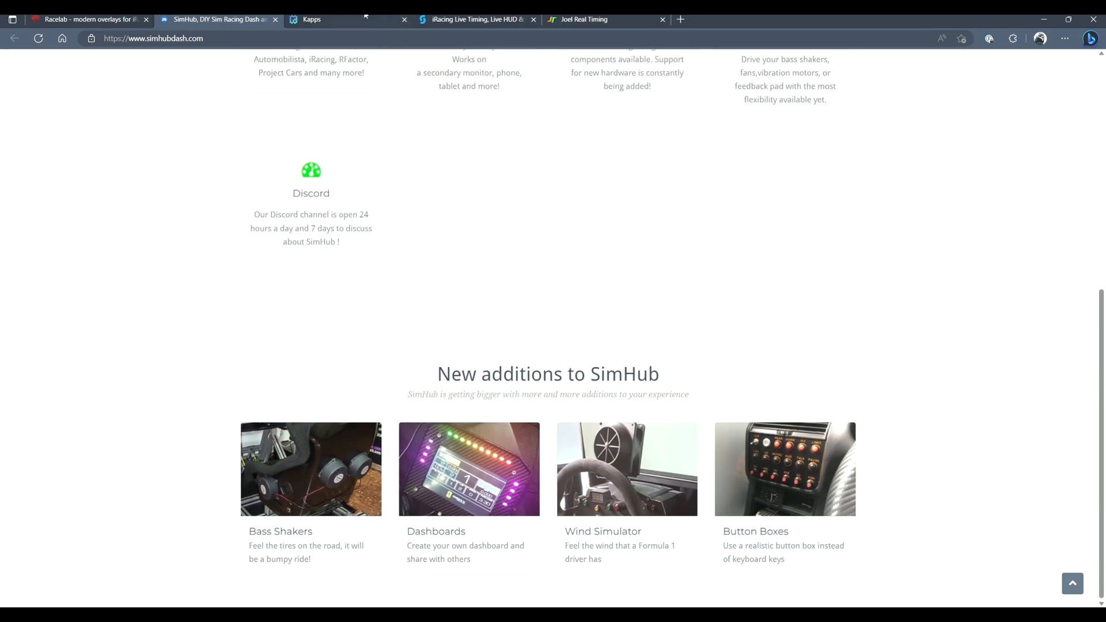
Switch to the Kapps website and review its overlay settings preview, classic standings, relatives and fuel calculator.
left_click(341, 18)
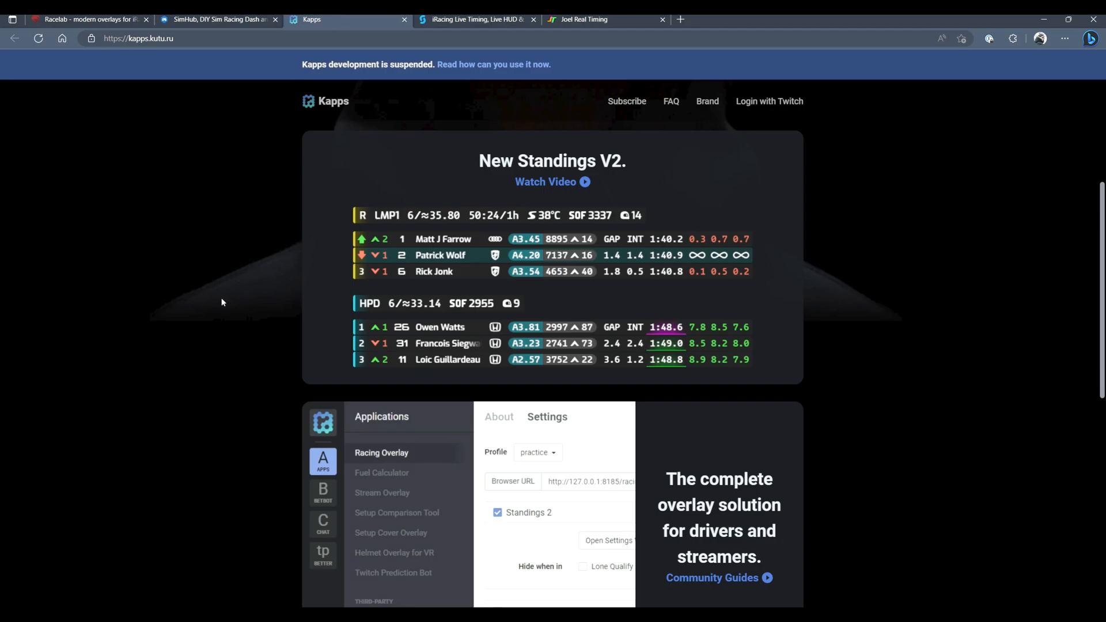
scroll(224, 263, "down", 2)
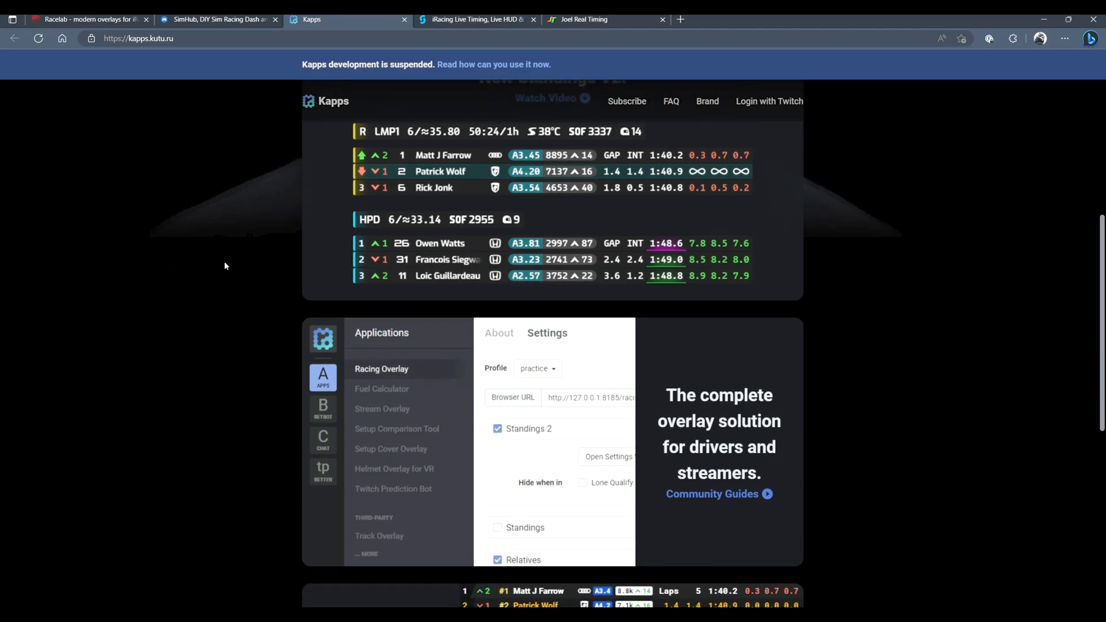
scroll(225, 266, "down", 2)
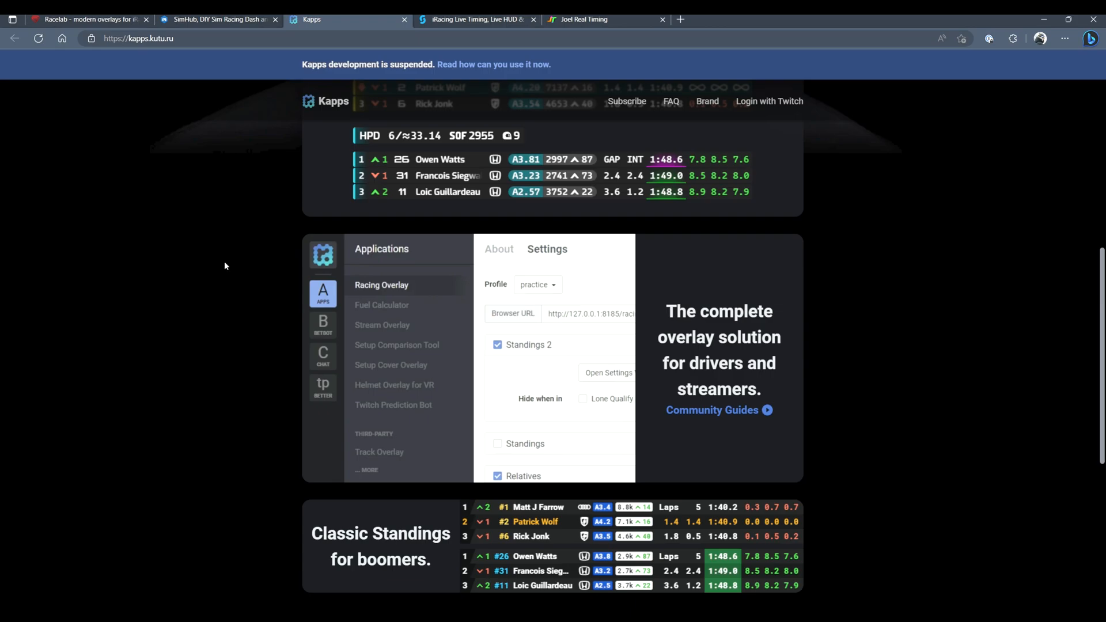
scroll(225, 266, "down", 2)
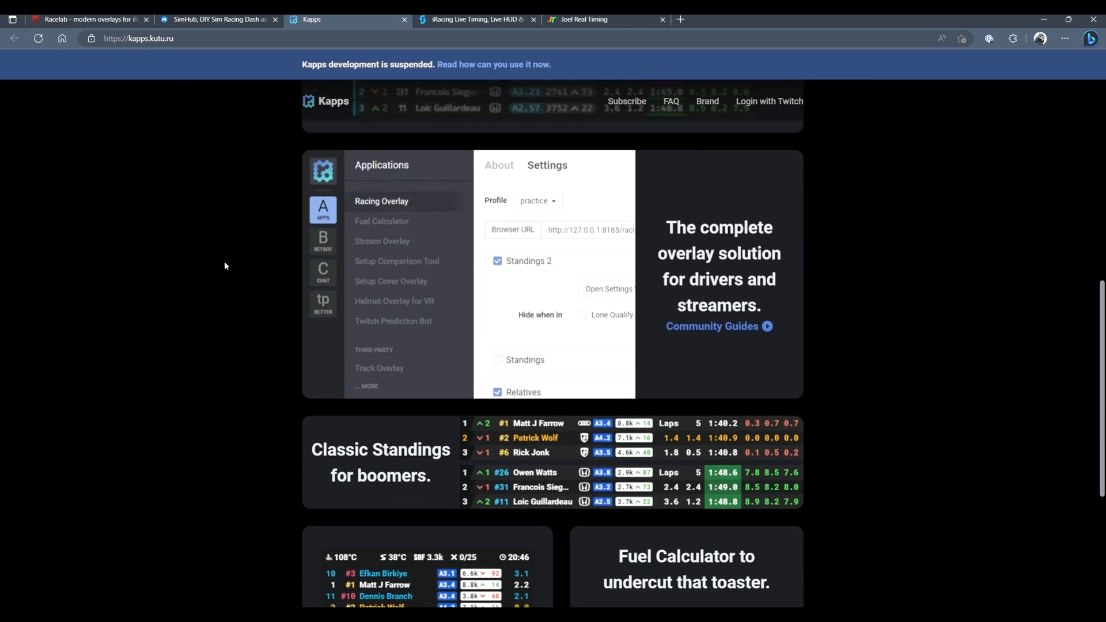
scroll(225, 265, "down", 2)
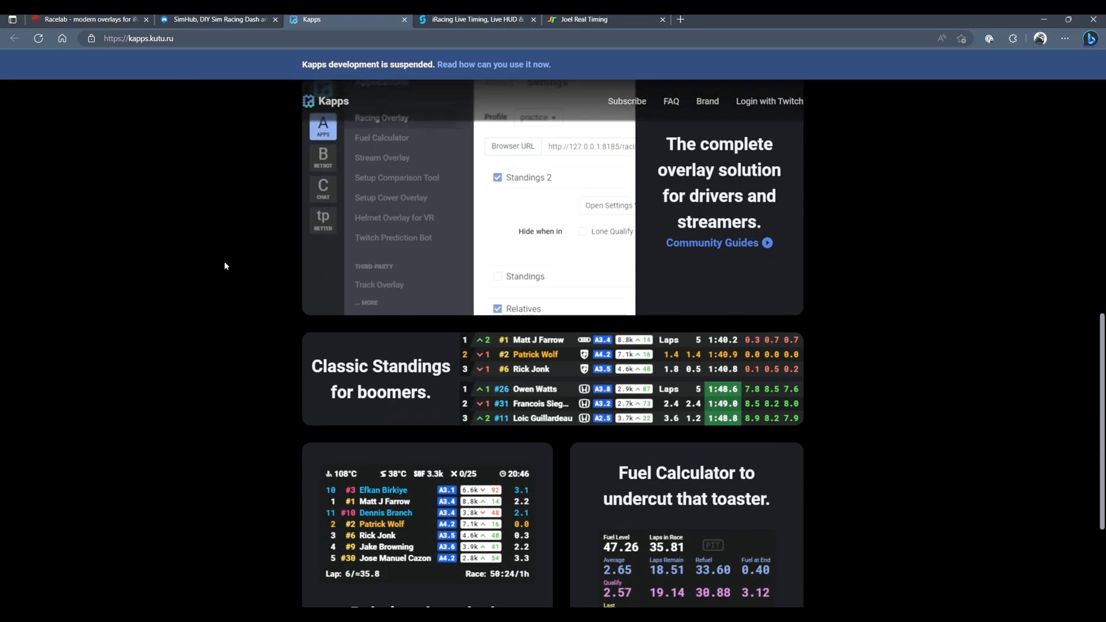
scroll(225, 265, "down", 2)
scroll(224, 265, "down", 2)
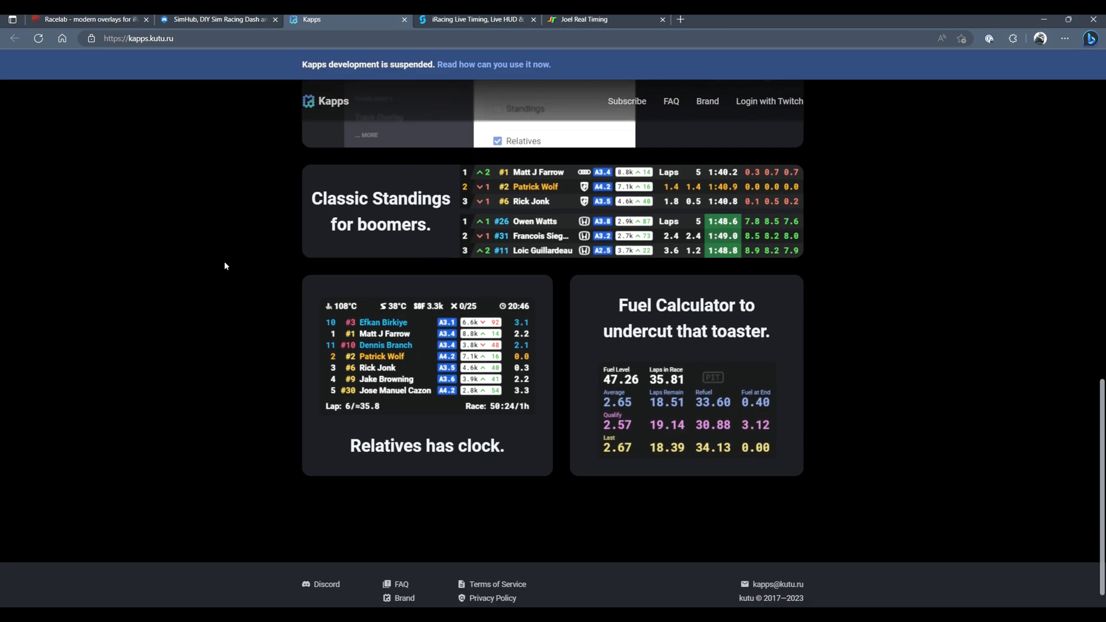
scroll(225, 266, "down", 1)
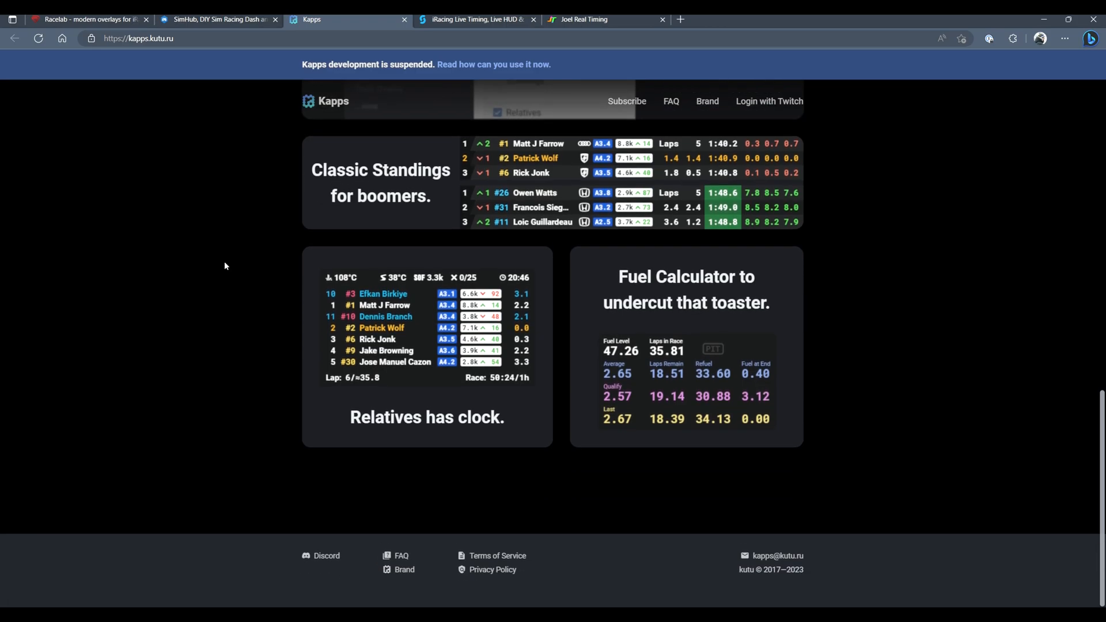
Switch to the SDK Gaming website and review its introduction and the iRacing Live HUD section.
left_click(459, 19)
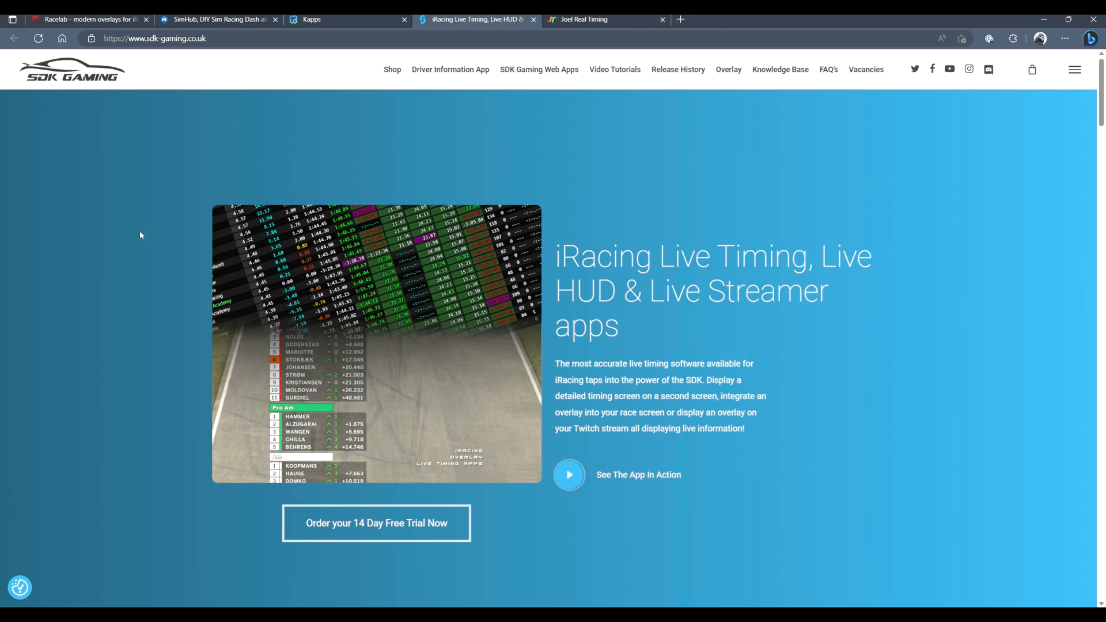
scroll(140, 235, "down", 2)
scroll(140, 235, "down", 2)
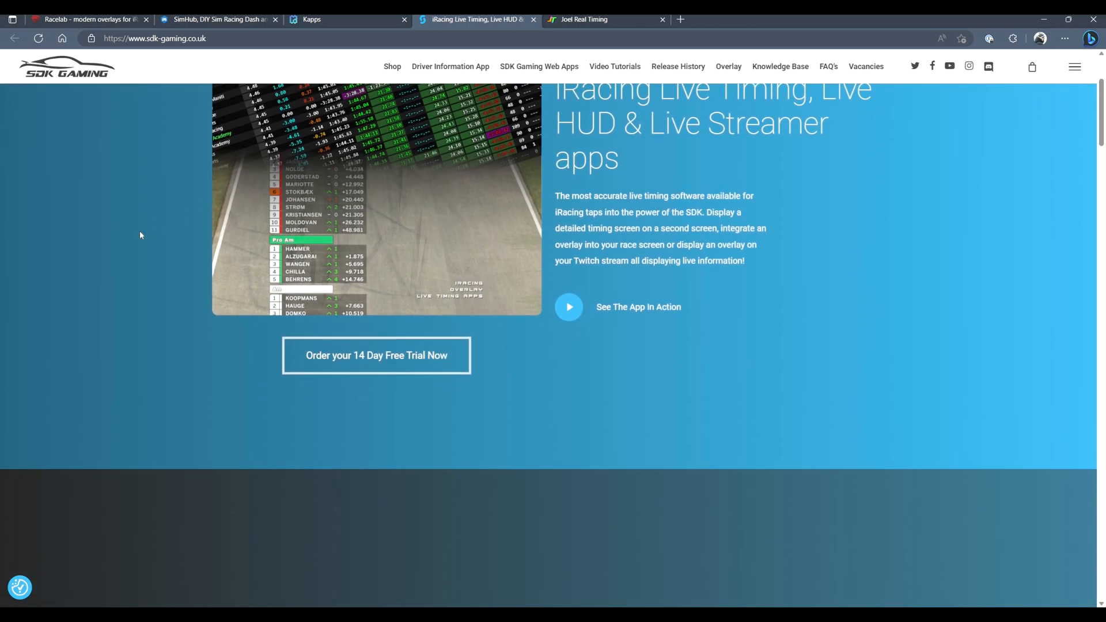
scroll(140, 235, "down", 2)
scroll(140, 234, "down", 2)
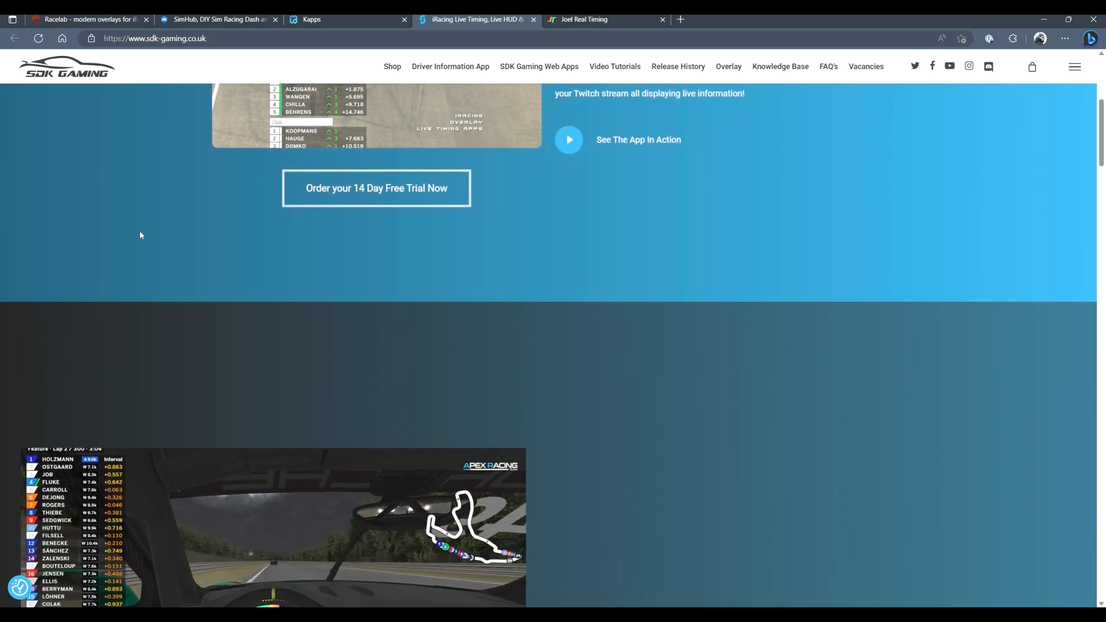
scroll(469, 253, "down", 2)
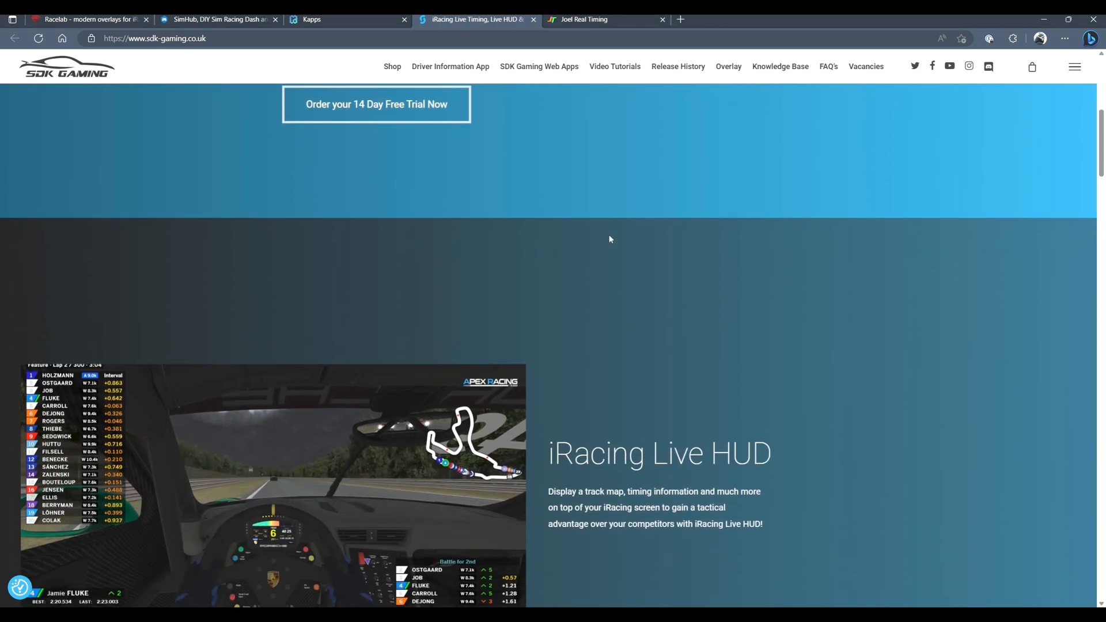
scroll(610, 240, "down", 2)
scroll(610, 239, "down", 2)
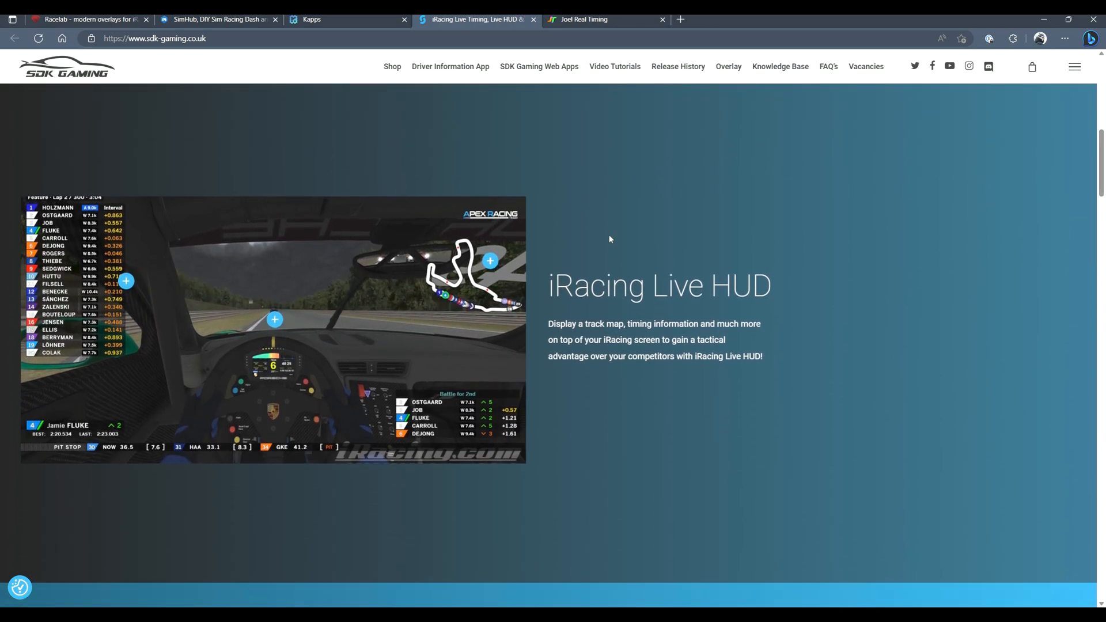
scroll(610, 239, "down", 2)
scroll(610, 239, "down", 2)
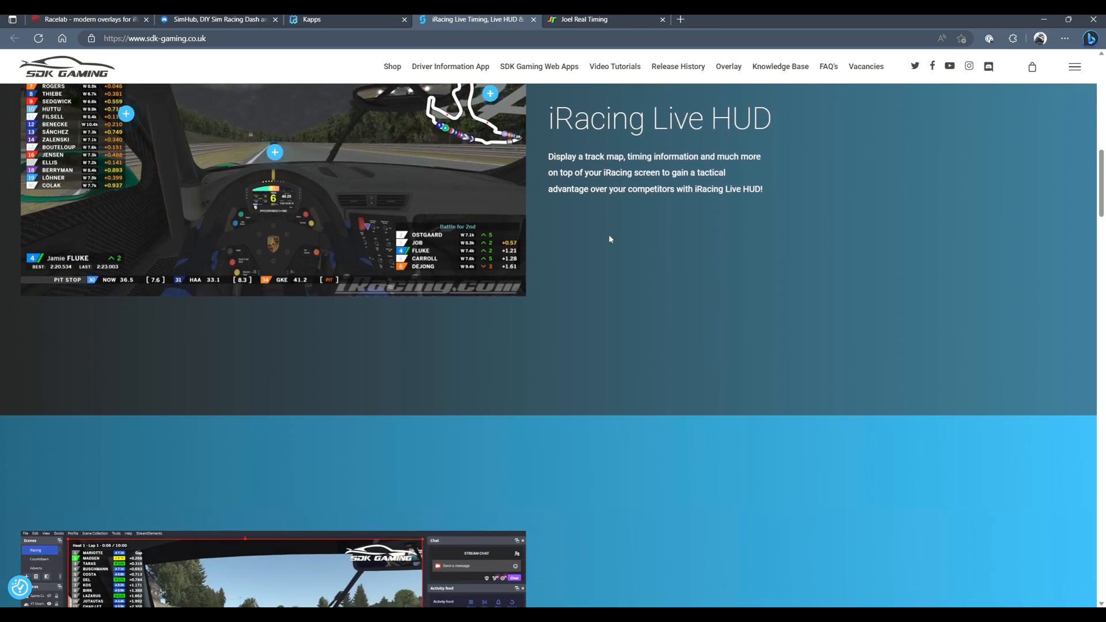
Examine the iRacing Live Streamer section of the SDK Gaming page, including its description and streaming overlay screenshots.
scroll(610, 239, "down", 2)
scroll(610, 239, "down", 2)
scroll(610, 239, "down", 4)
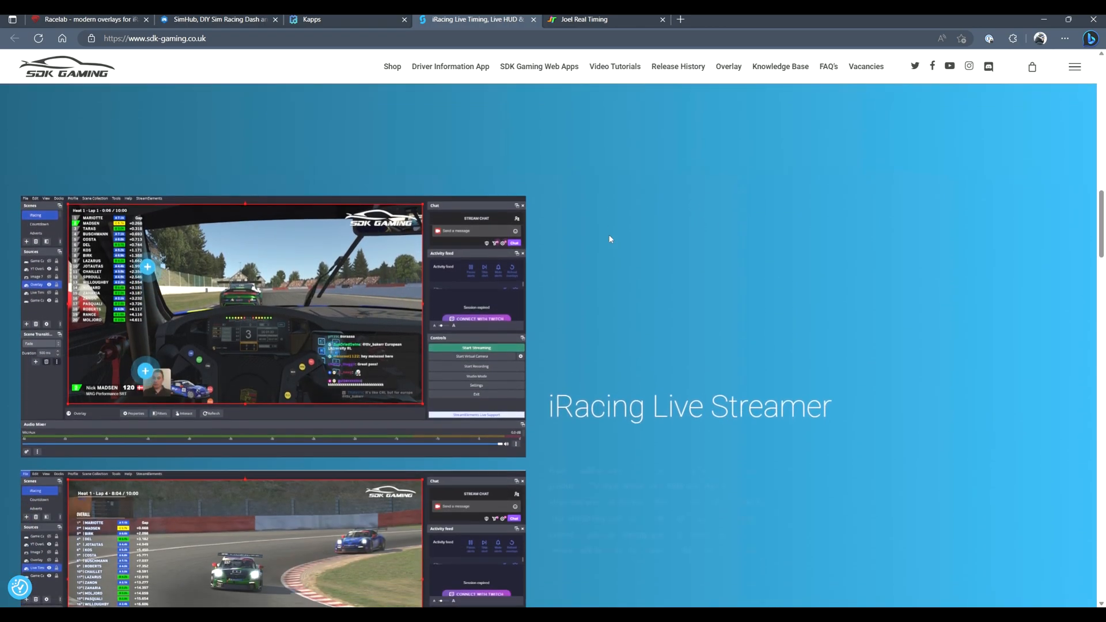
scroll(610, 239, "down", 2)
scroll(610, 239, "down", 3)
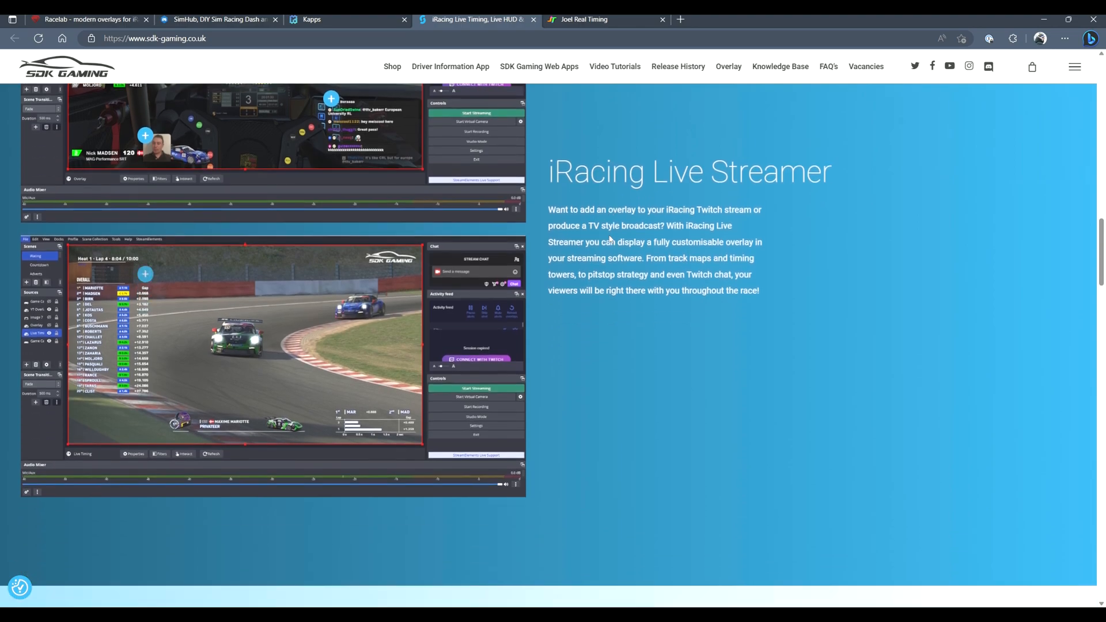
scroll(610, 239, "down", 2)
scroll(610, 239, "down", 2)
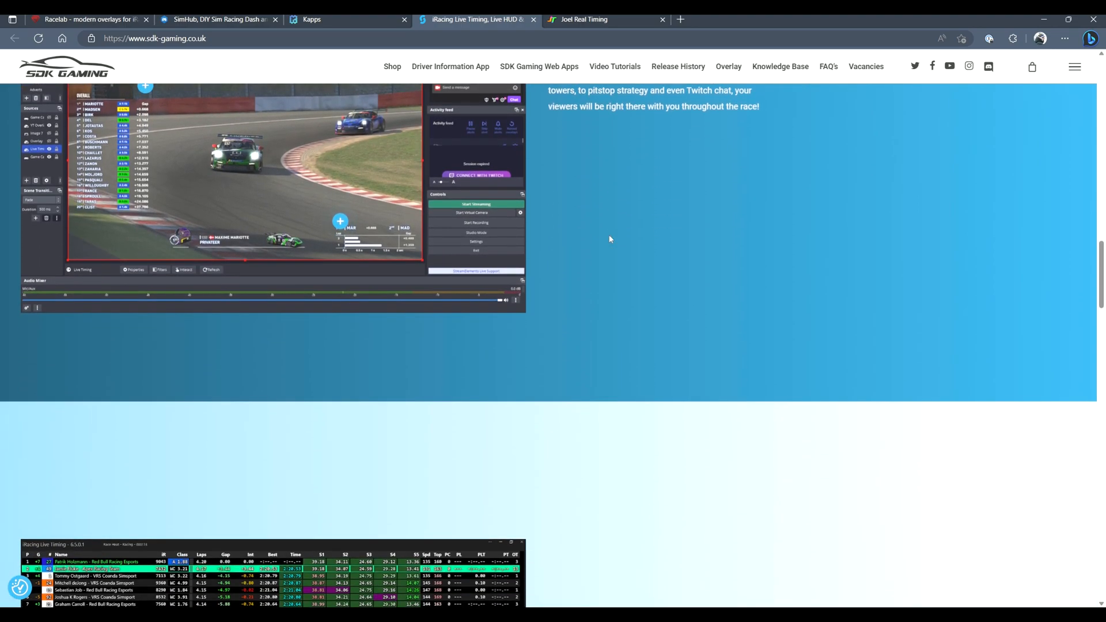
Examine the iRacing Live Timing and Customer Support sections of the SDK Gaming page.
scroll(609, 239, "down", 4)
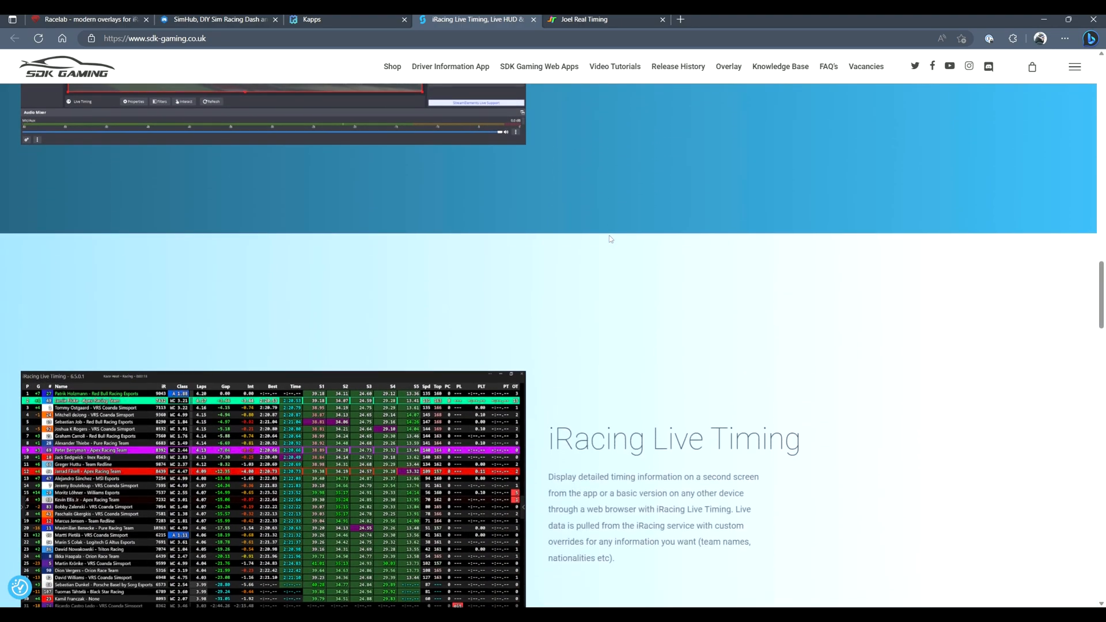
scroll(610, 239, "down", 2)
scroll(610, 239, "down", 7)
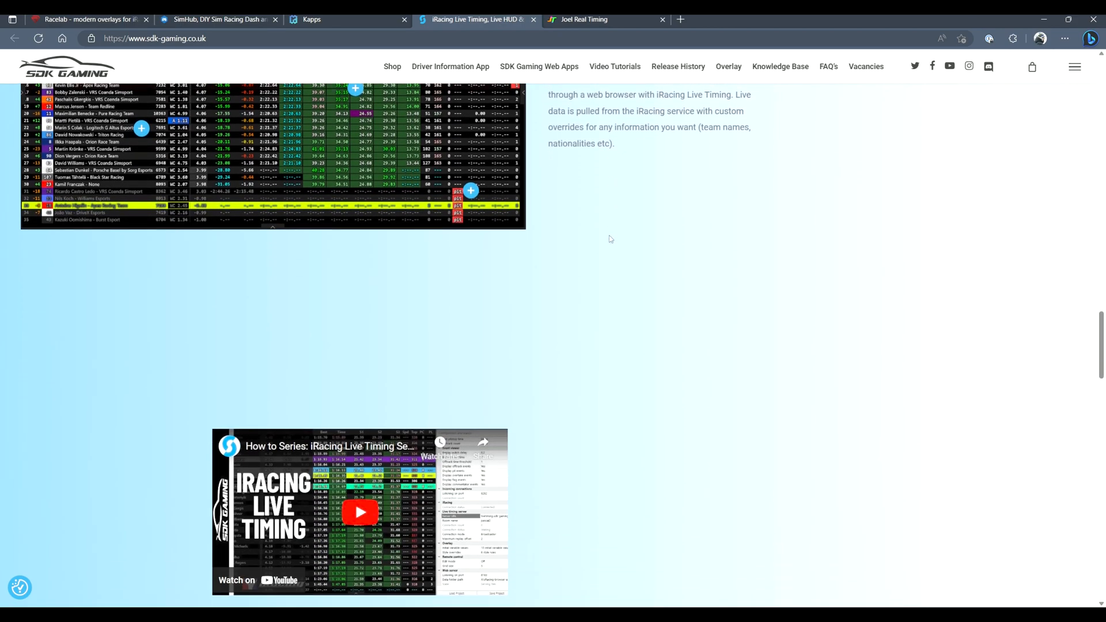
scroll(611, 239, "down", 4)
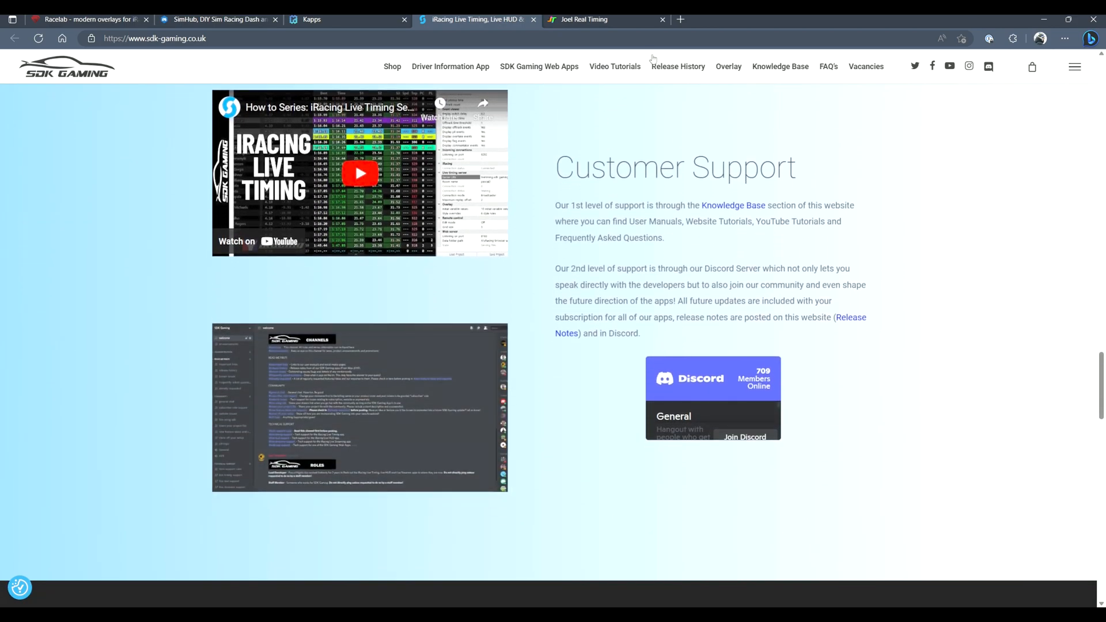
Switch to the Joel Real Timing website and read through its numbered feature descriptions.
left_click(623, 17)
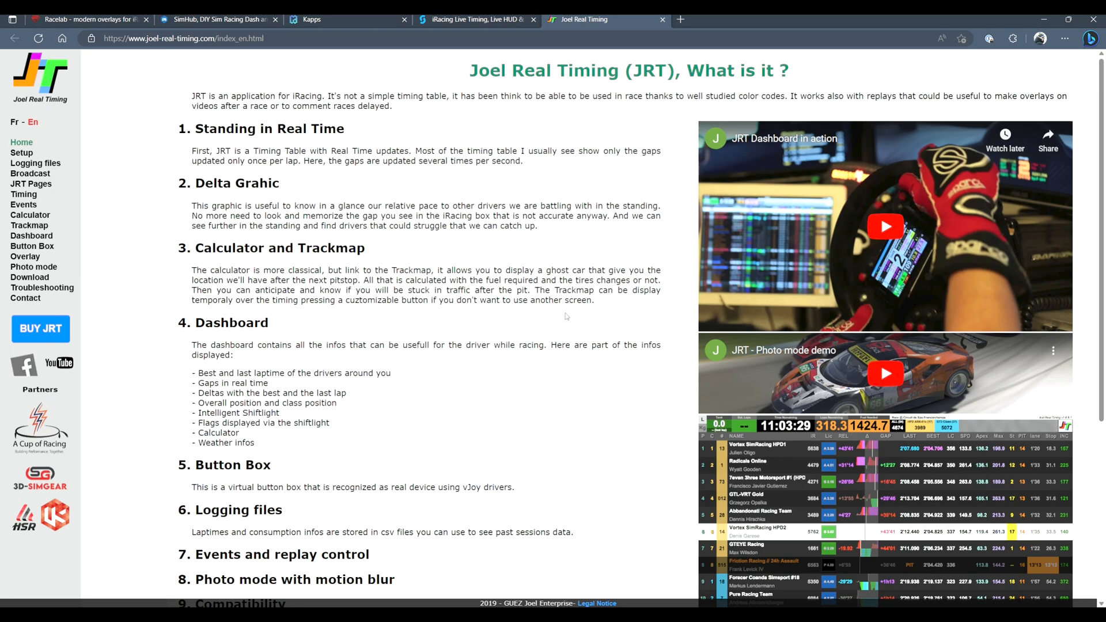
scroll(566, 316, "down", 2)
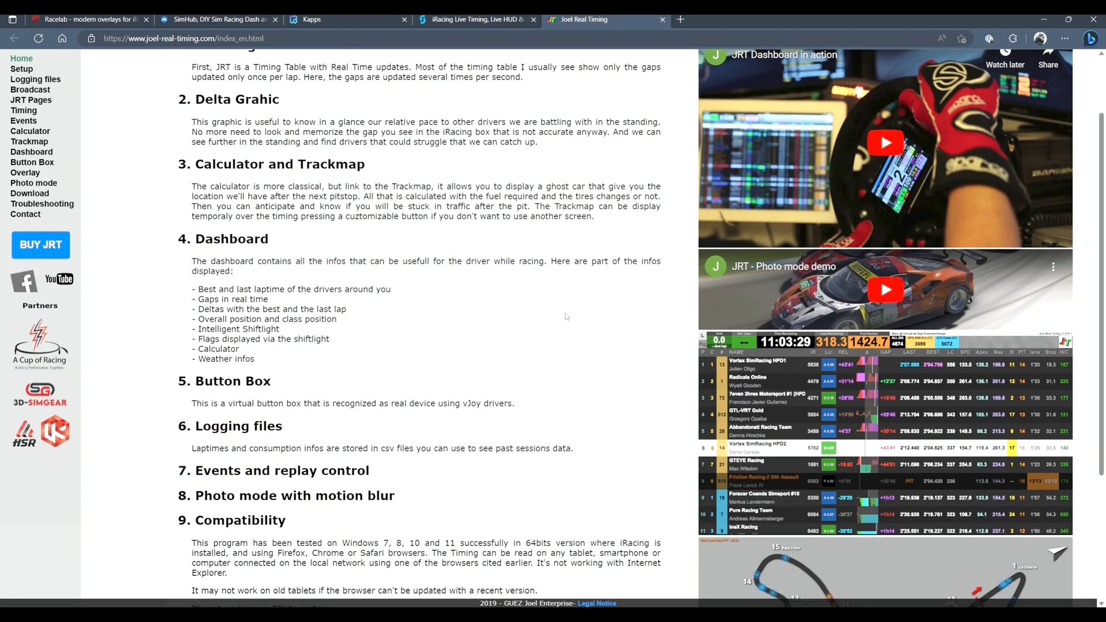
scroll(567, 316, "down", 3)
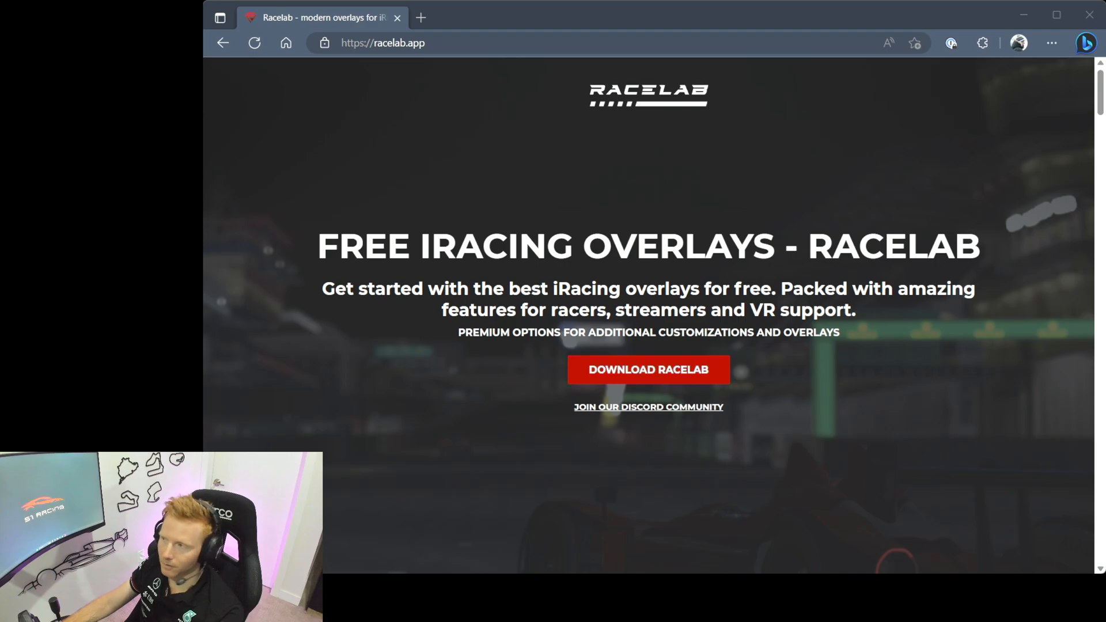
Return to the Racelab website and look down through its home page.
left_click_drag(1100, 89, 1057, 473)
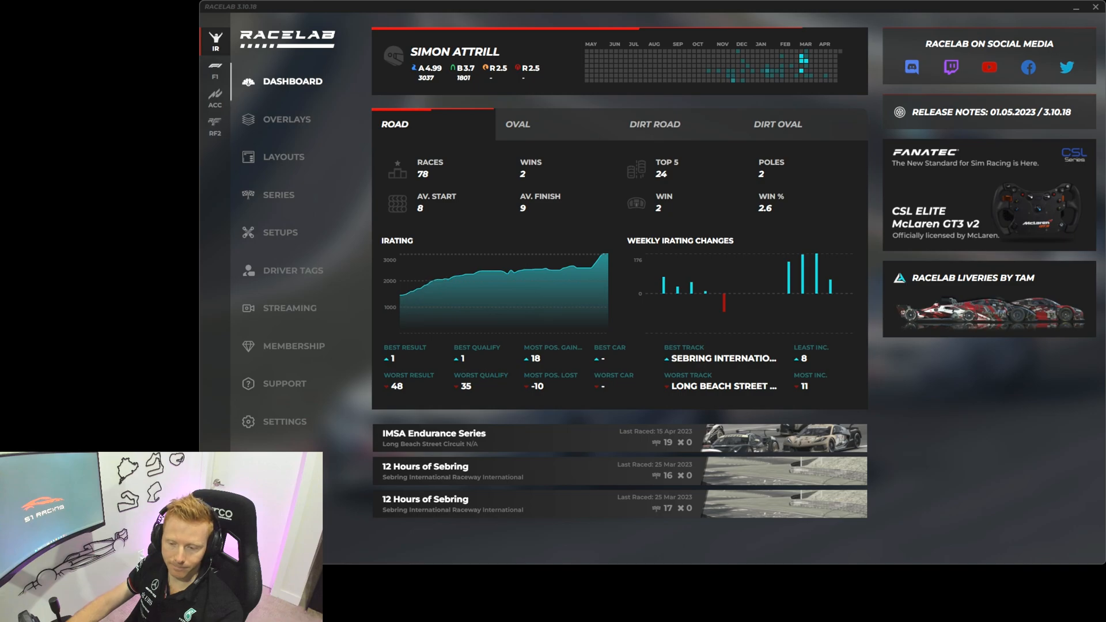
In the Racelab desktop app, open the application settings and display the key and button bindings.
left_click(284, 421)
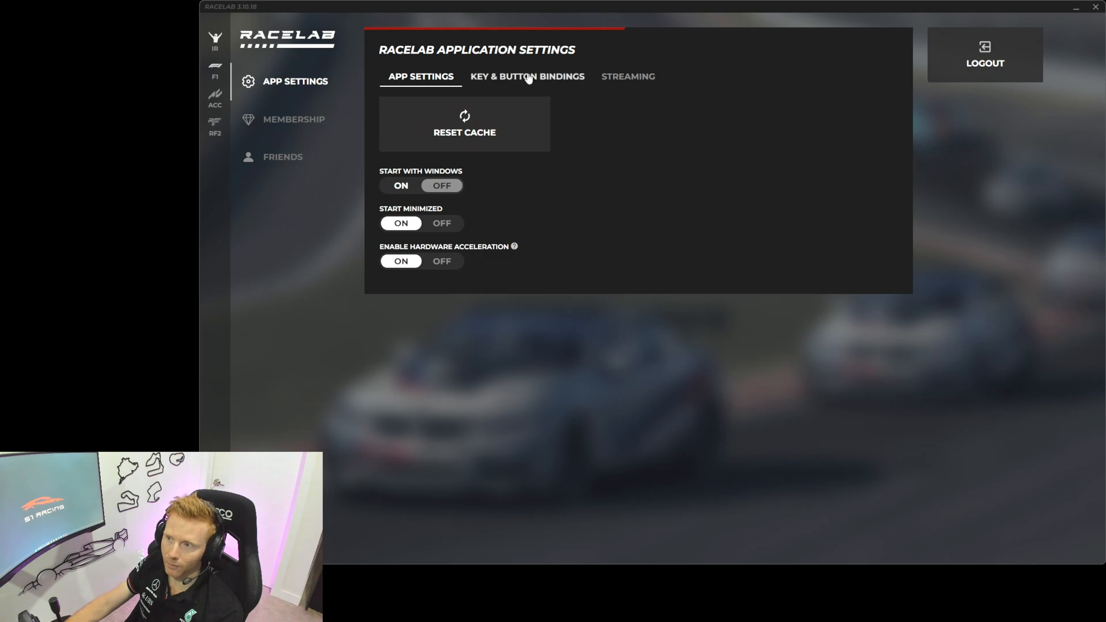
left_click(531, 77)
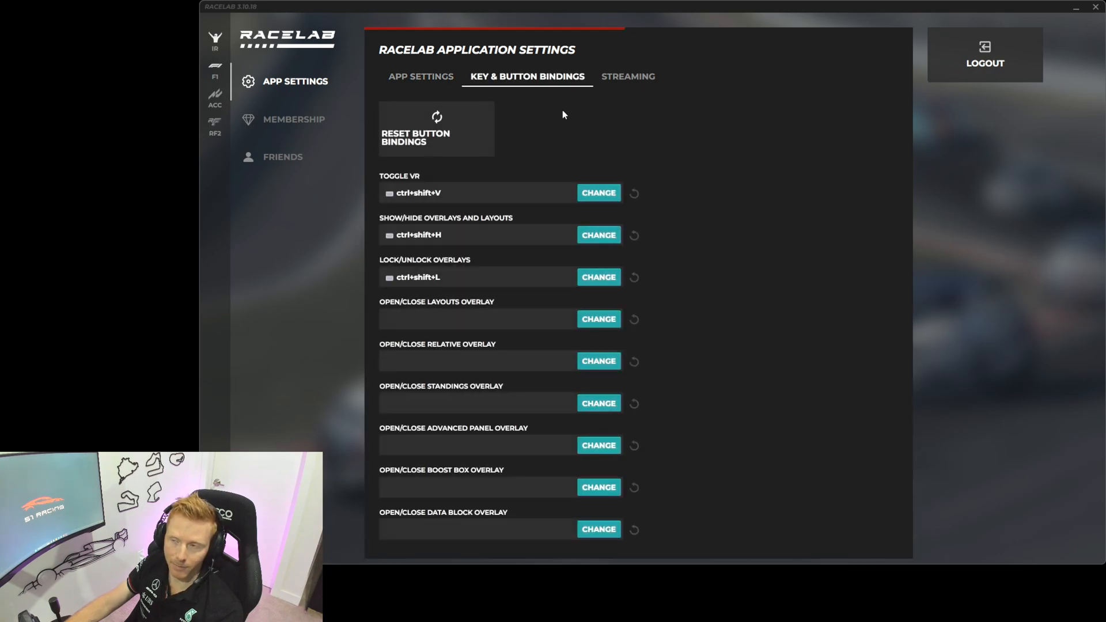
View the application's streaming settings, browse the overlays and layouts sections, and open the Global Mazda MX-5 Fanatec Cup in the series list.
left_click(627, 77)
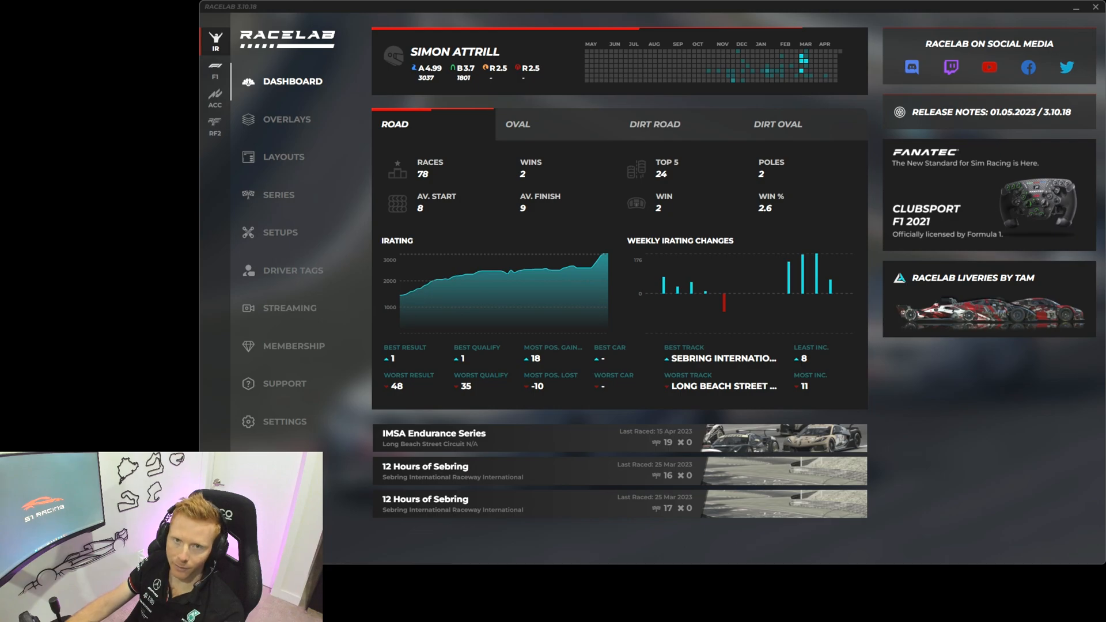
left_click(294, 120)
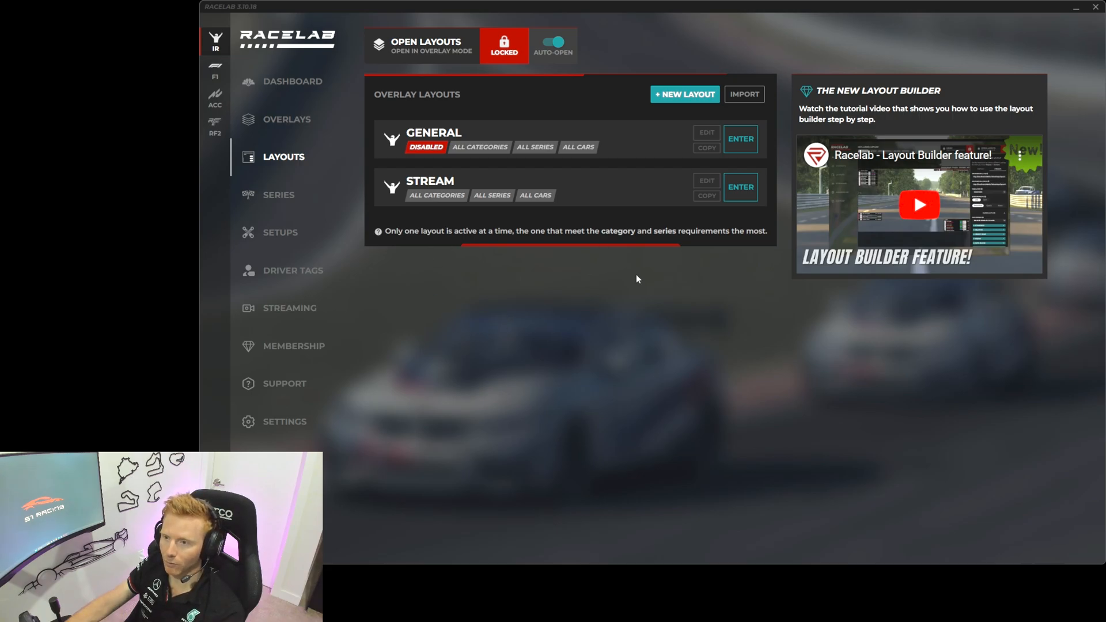
left_click(276, 196)
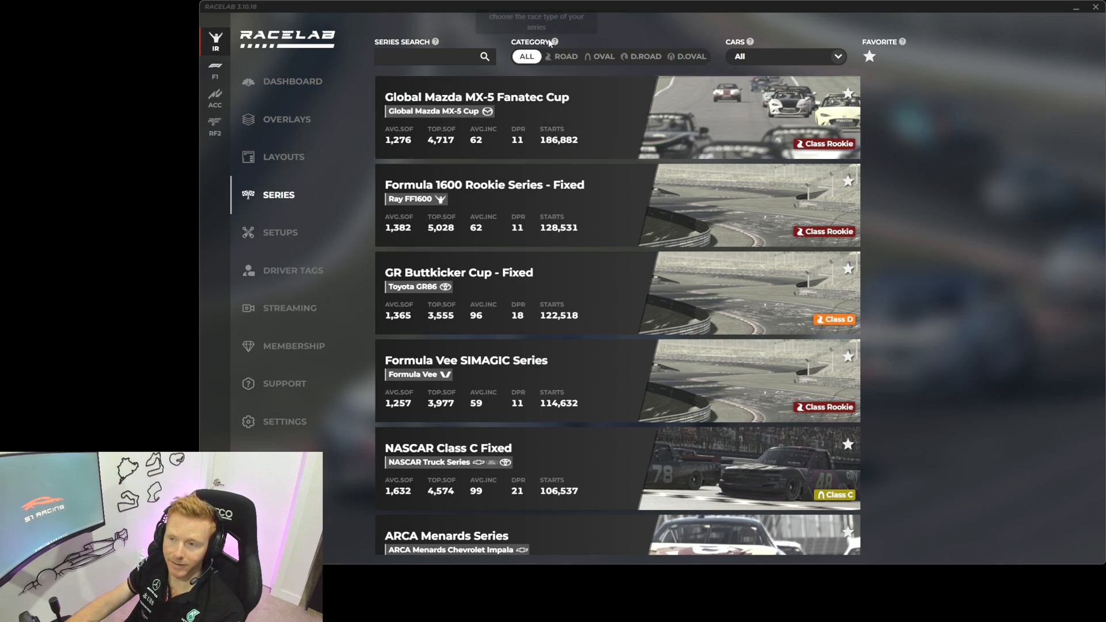
left_click(529, 95)
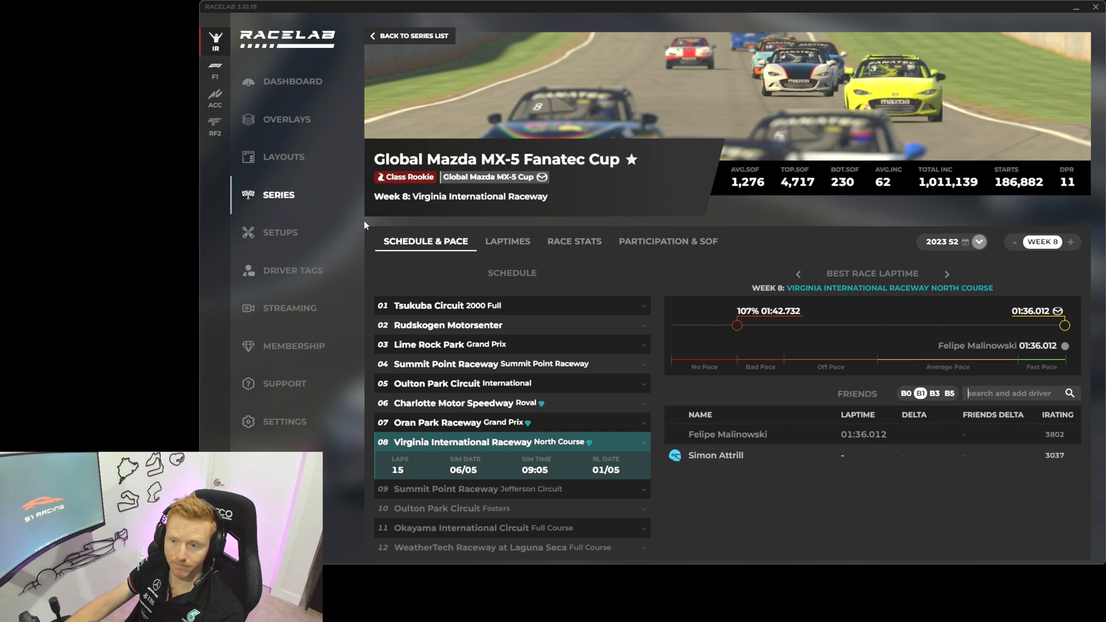
Look through the car setups, streaming, iRacing overlay settings and support pages.
left_click(270, 233)
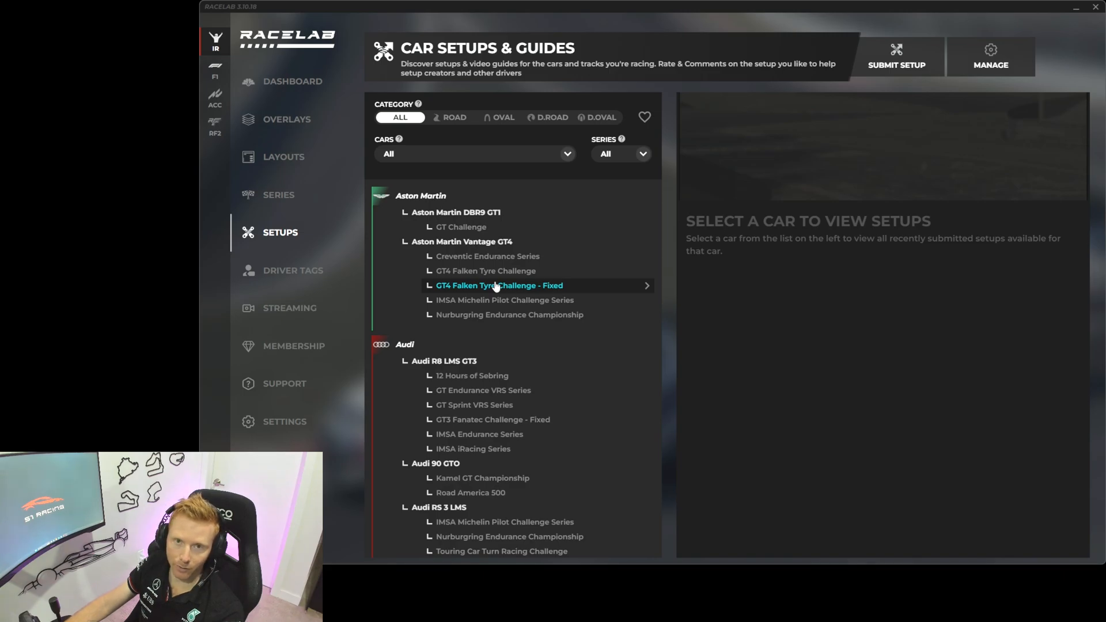
left_click(275, 308)
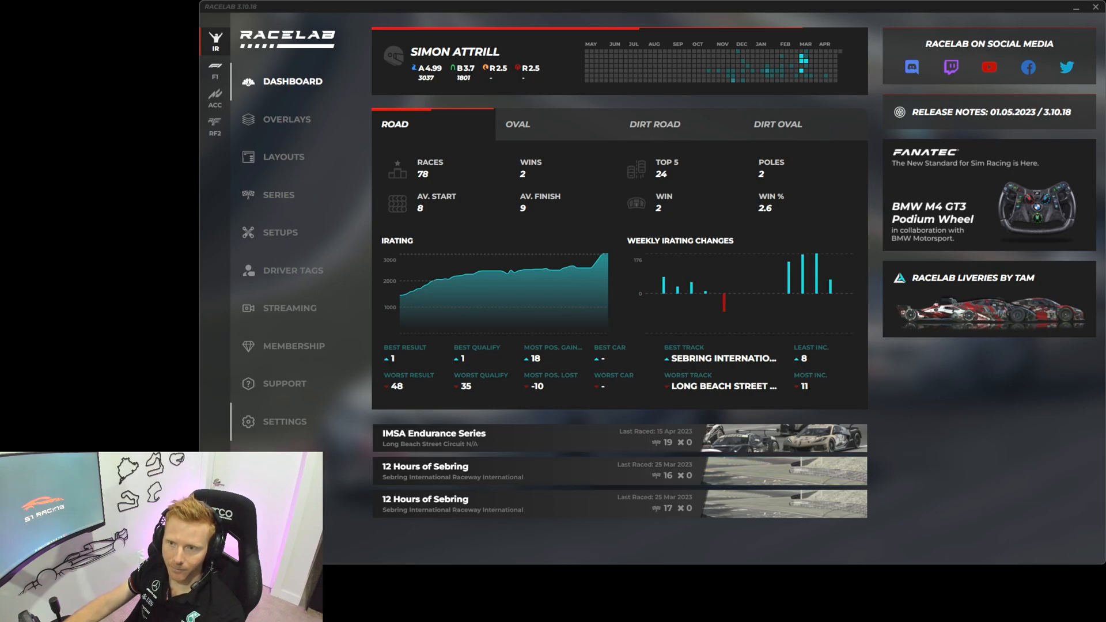
left_click(288, 423)
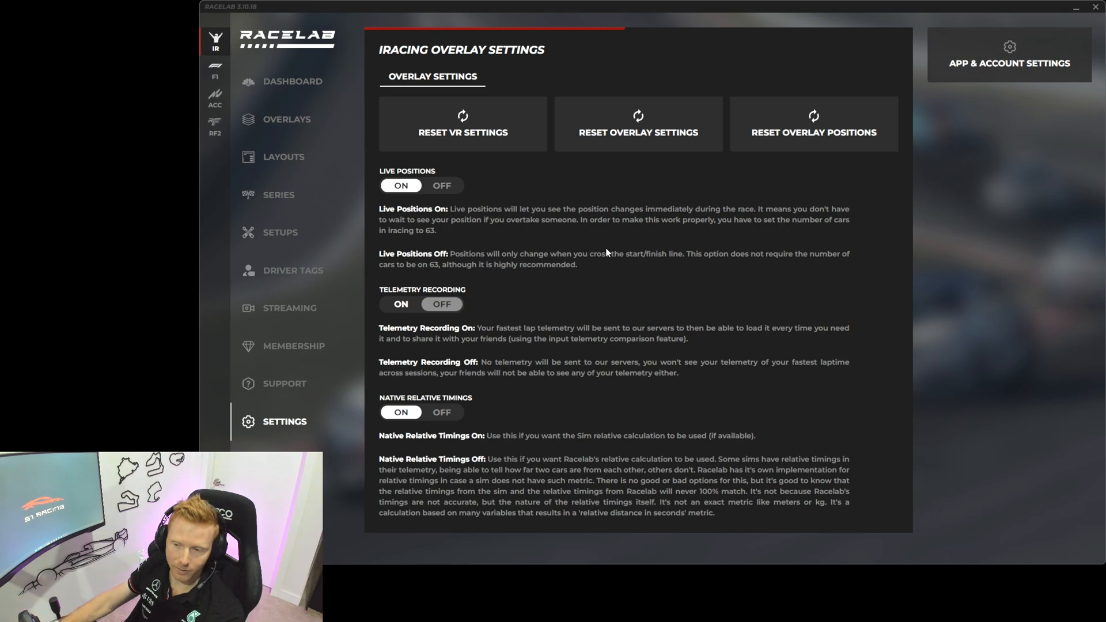
left_click(272, 385)
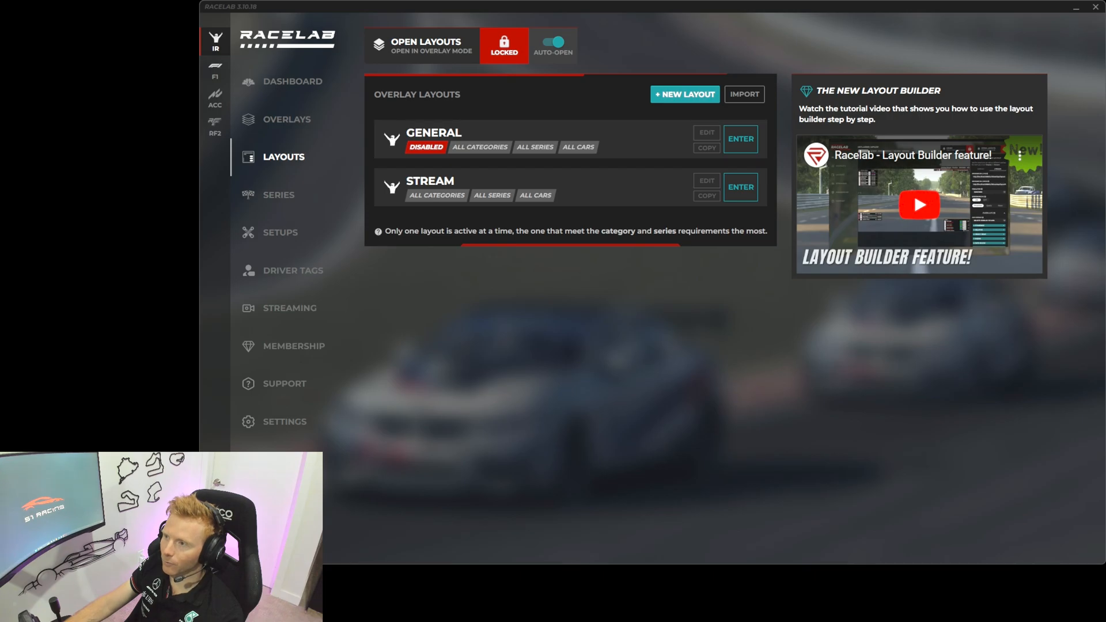
Create a new overlay layout and set its display to Screen 1 at 2560x1440 resolution.
left_click(677, 95)
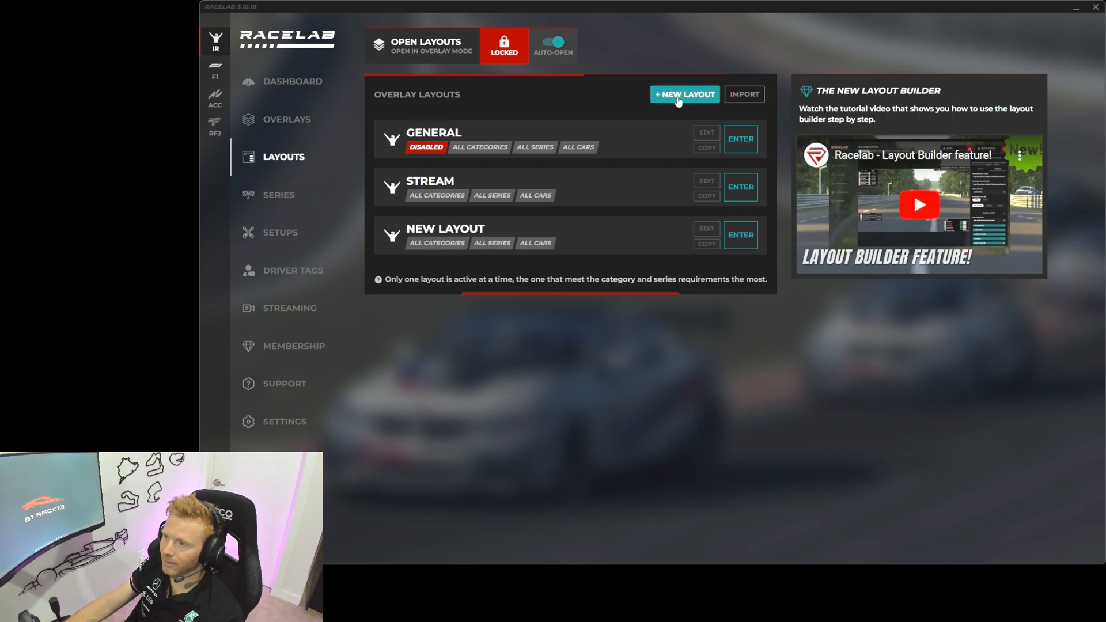
left_click(741, 233)
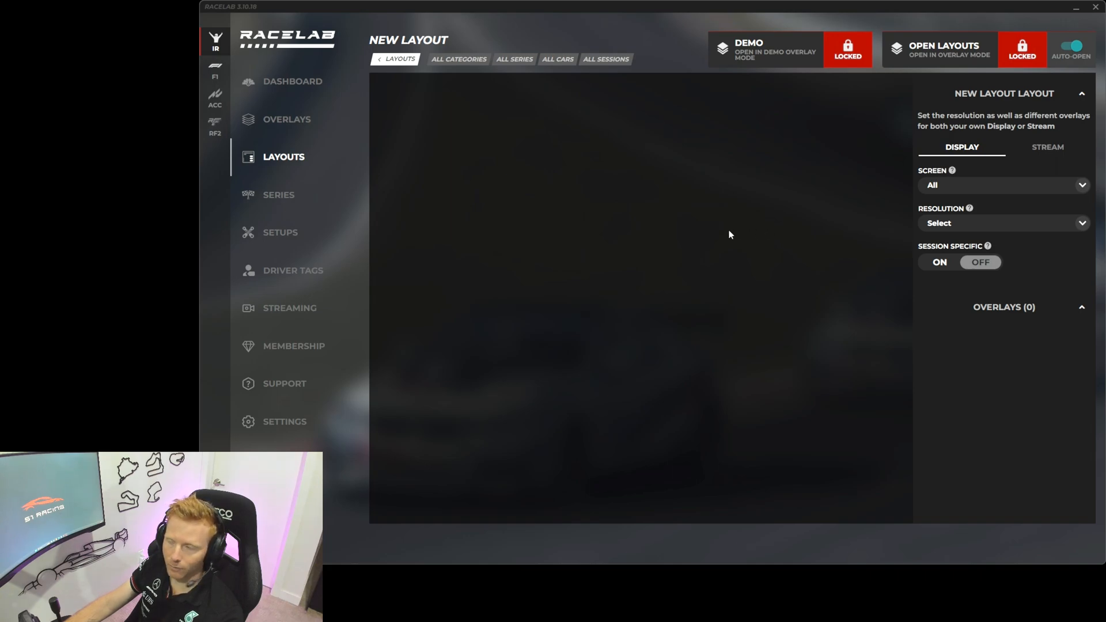
left_click(1082, 188)
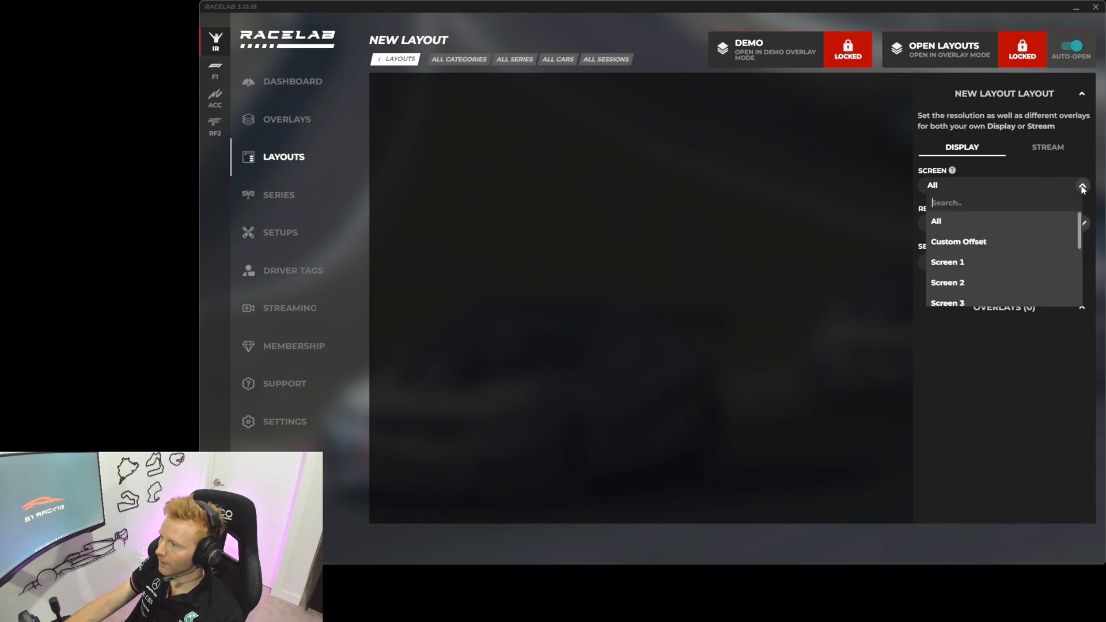
left_click(1001, 266)
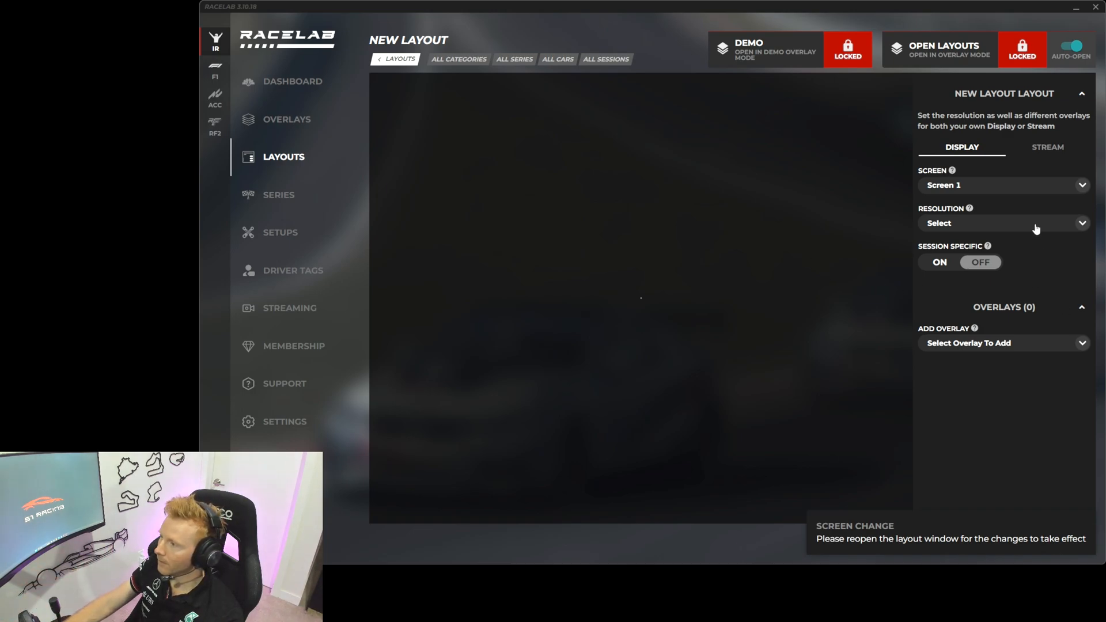
left_click(1082, 224)
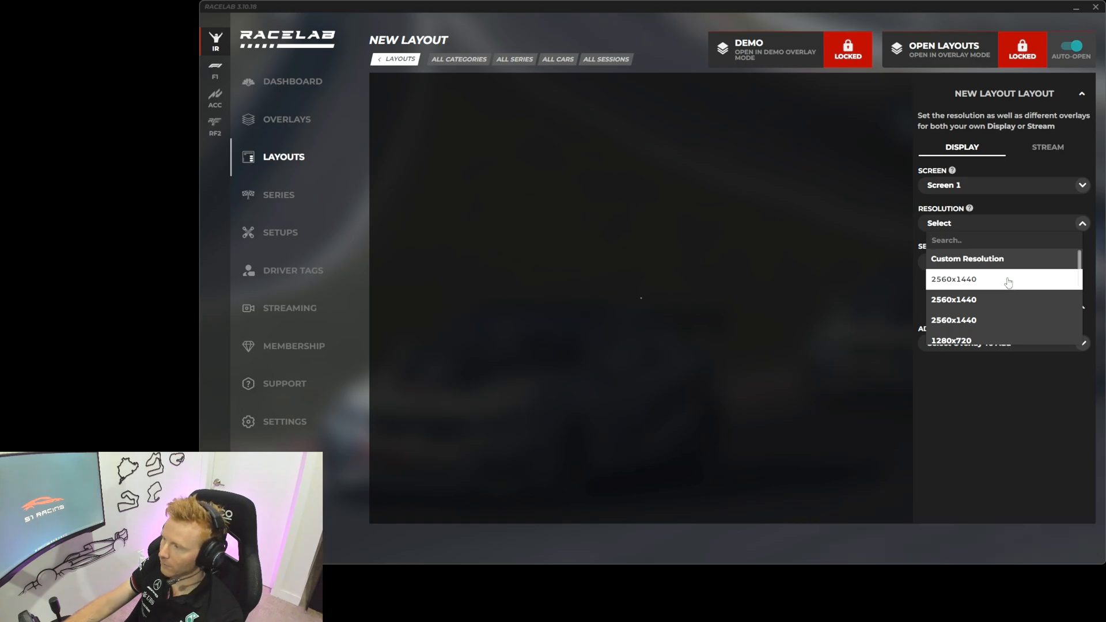
left_click(1008, 280)
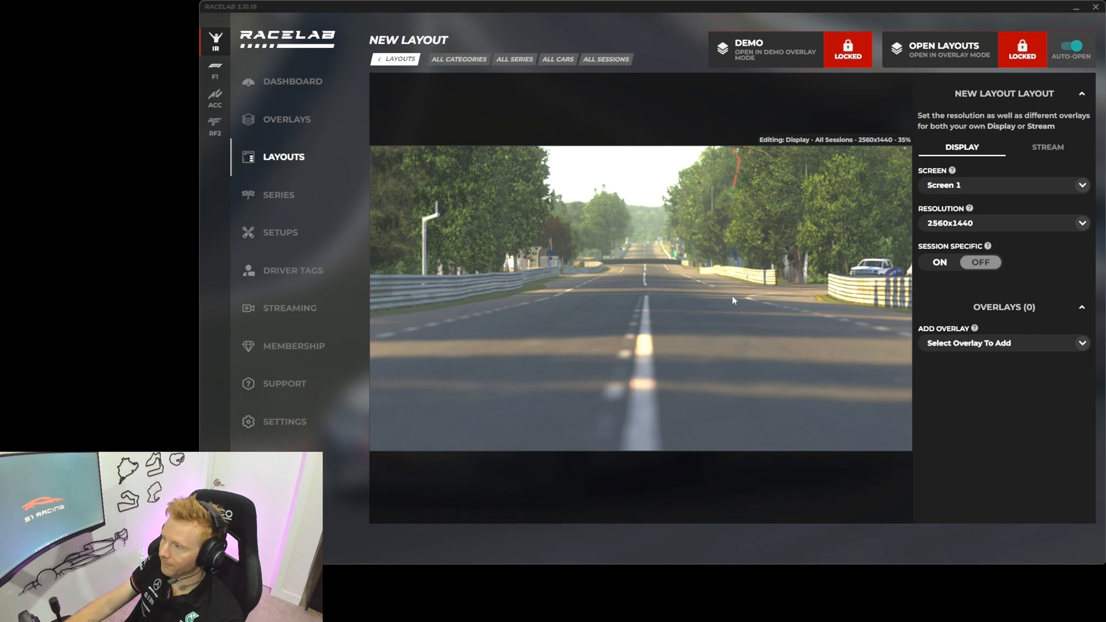
Make the new layout session-specific and add the Relatives overlay to its Race session.
left_click(940, 264)
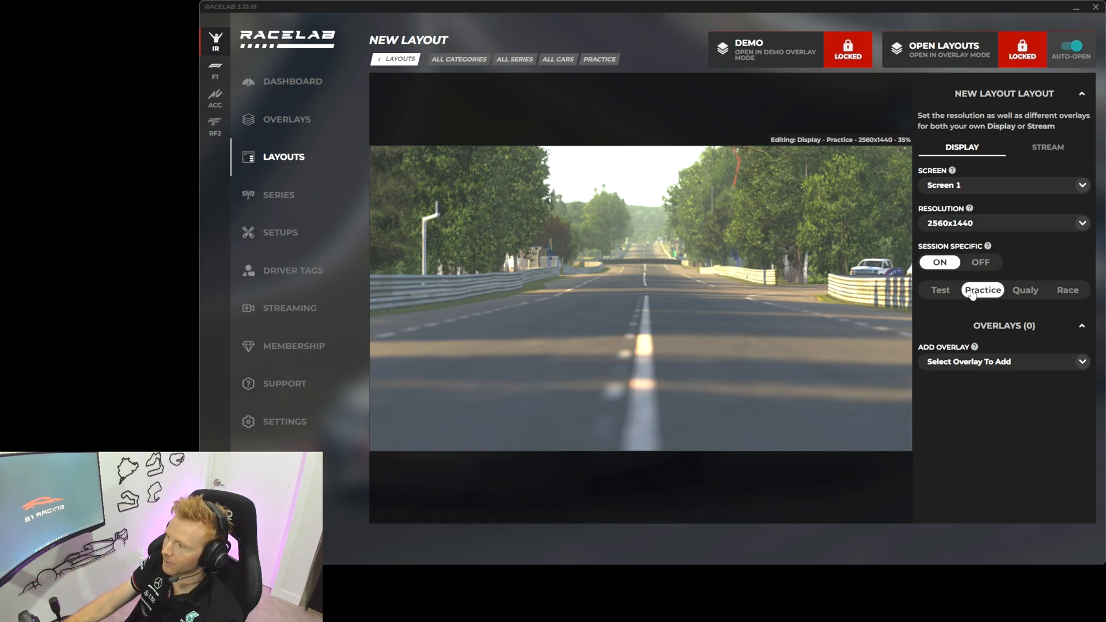
left_click(1068, 291)
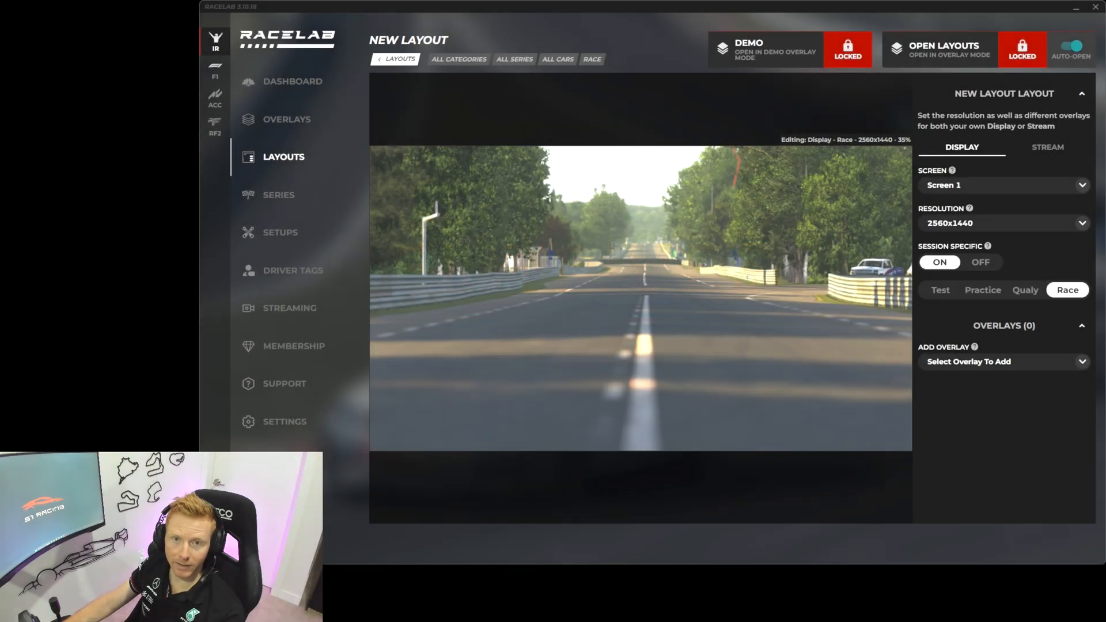
left_click(1080, 361)
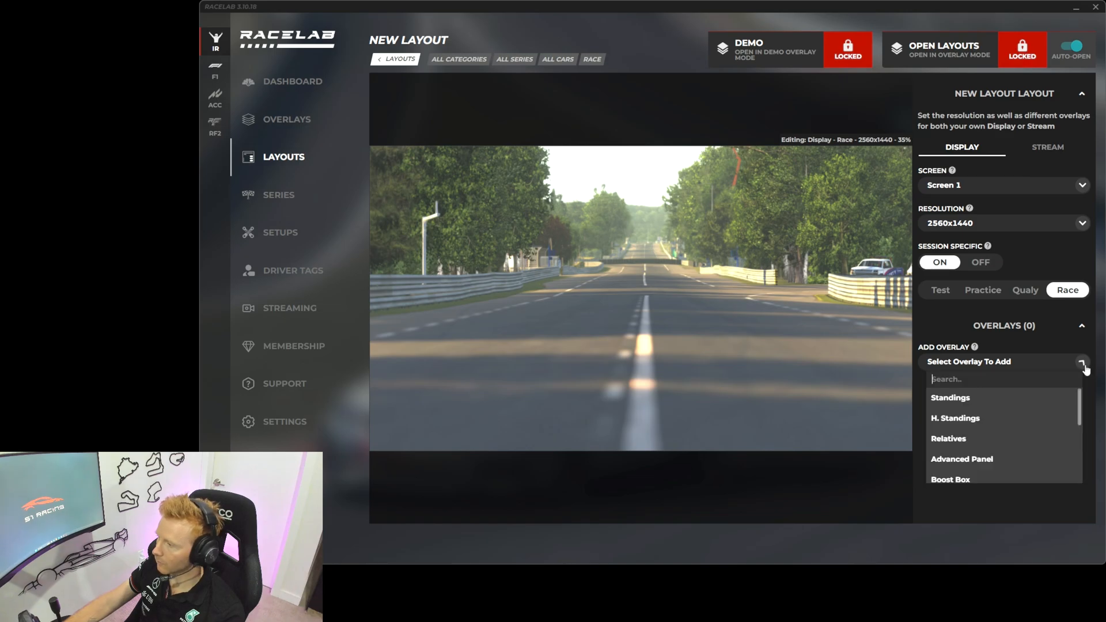
left_click(1006, 438)
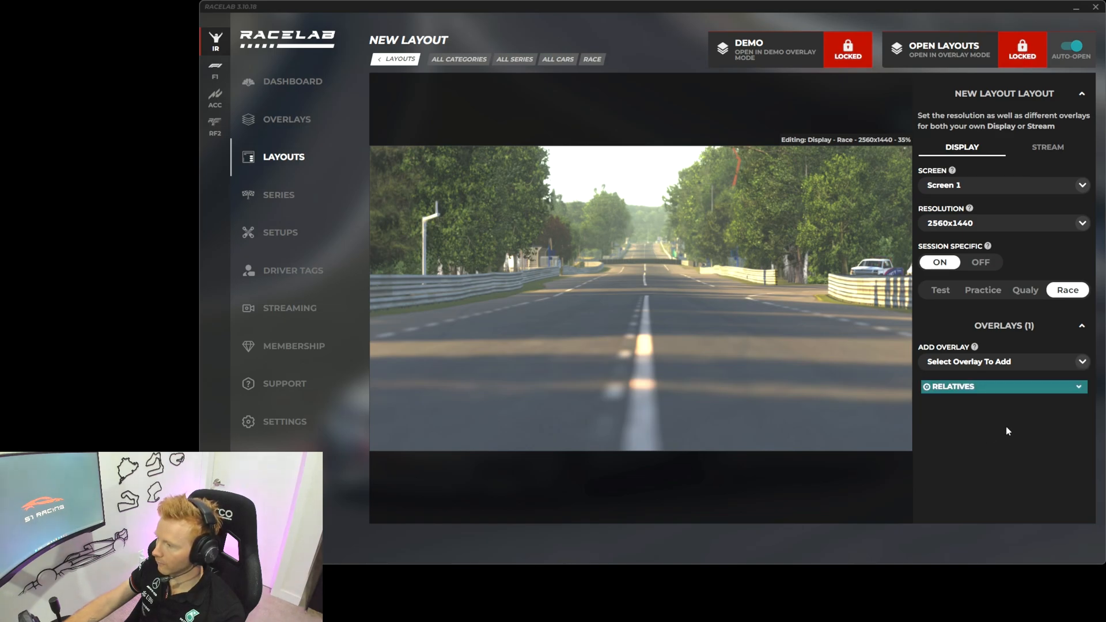
Expand the Relatives overlay's placement options and align it to the top right of the layout.
left_click(1045, 390)
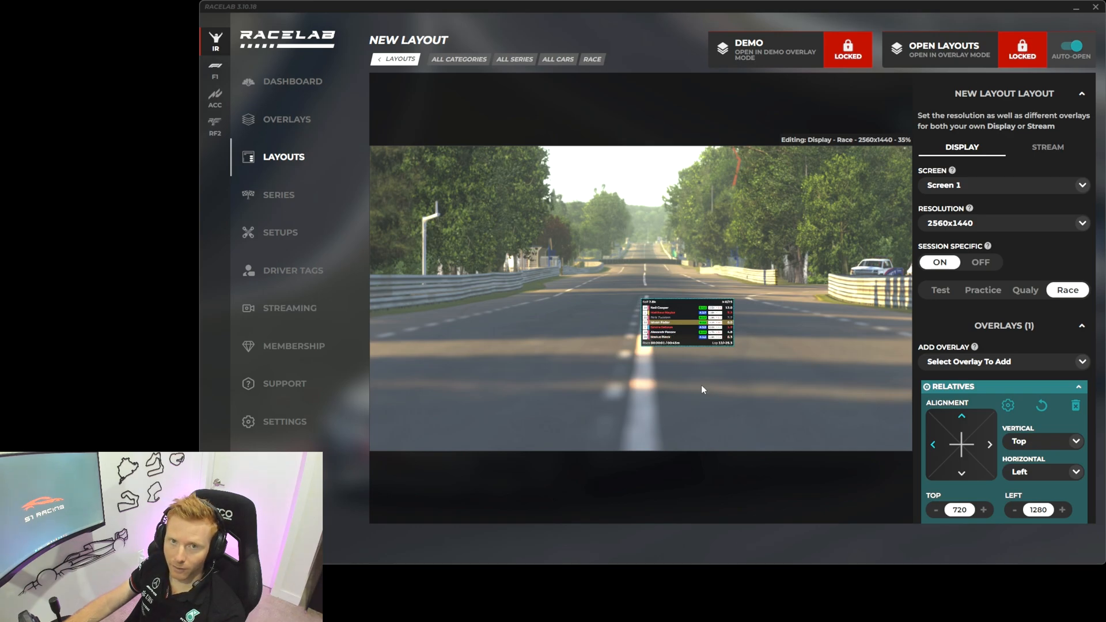
left_click(961, 419)
left_click(990, 446)
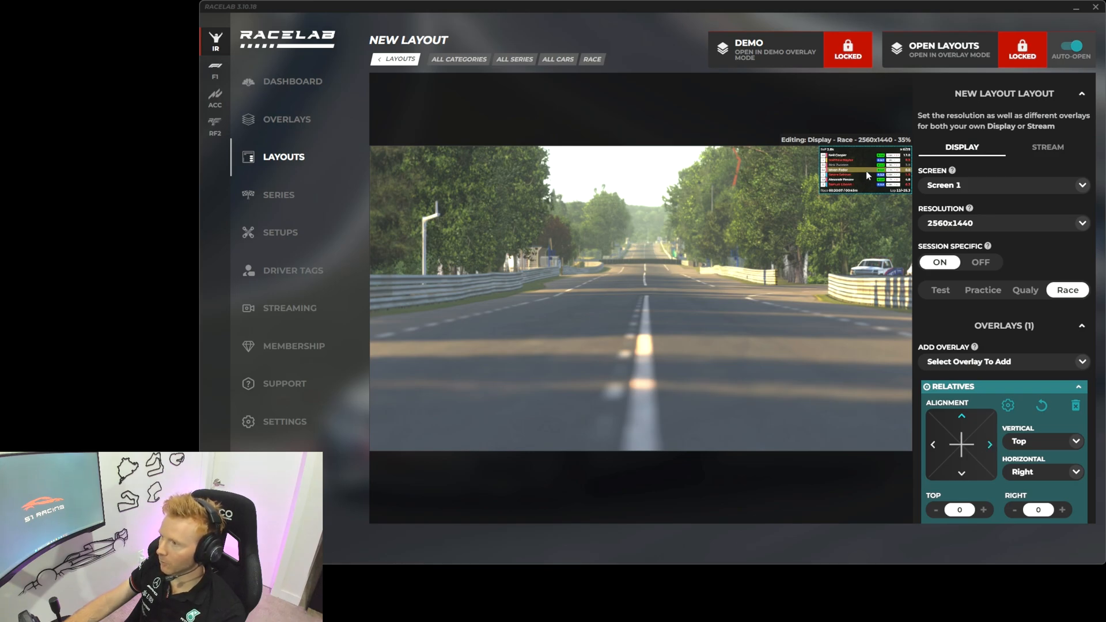
Move the Relatives overlay freely to about top 665 and right 900, and realign it to the layout's top-right corner.
left_click_drag(866, 171, 672, 304)
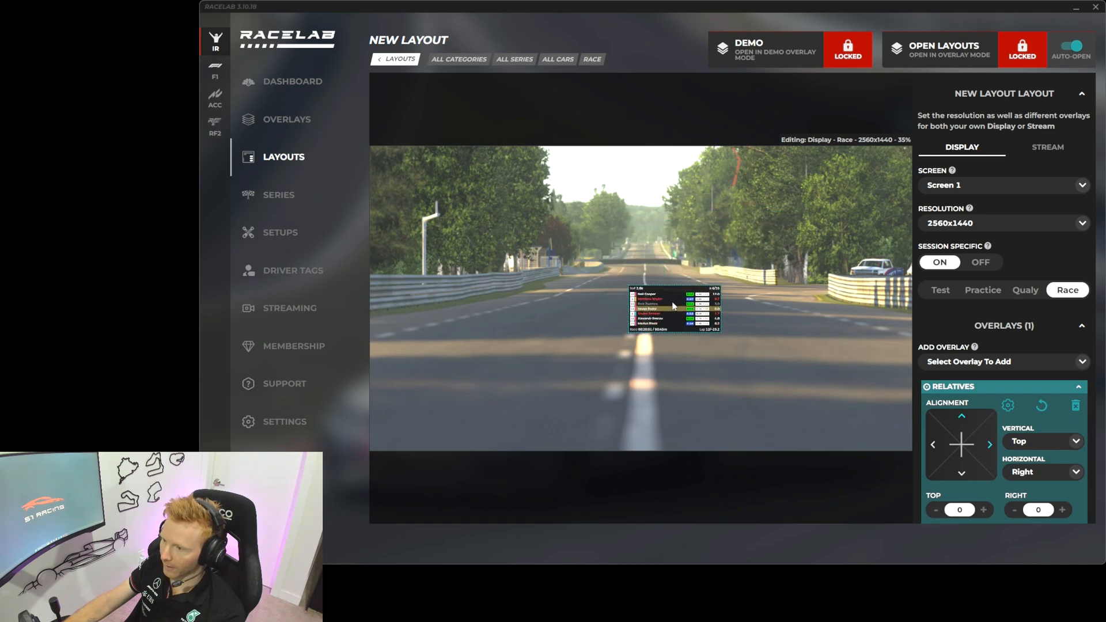
left_click(983, 510)
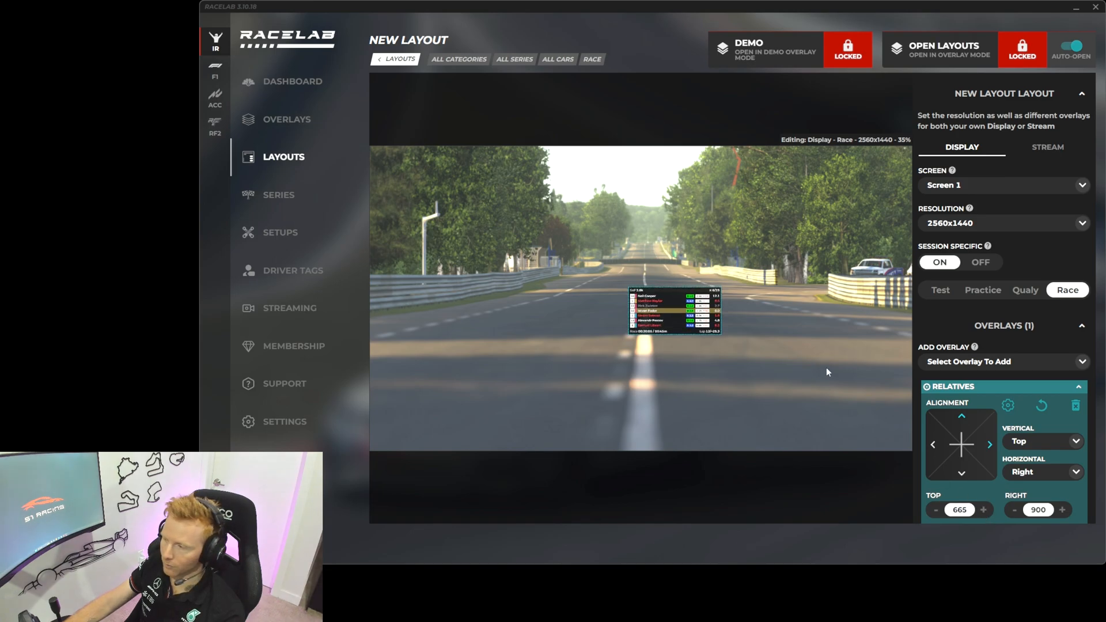
left_click(961, 416)
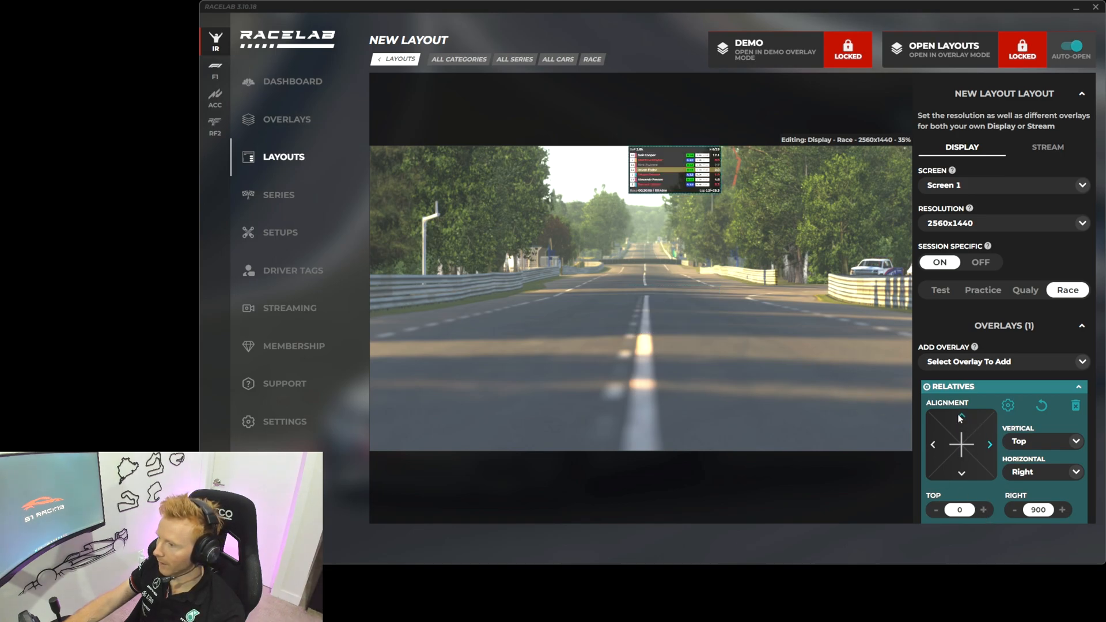
left_click(989, 447)
Disable the Relatives overlay in the Race layout and enable it again.
scroll(1014, 460, "down", 2)
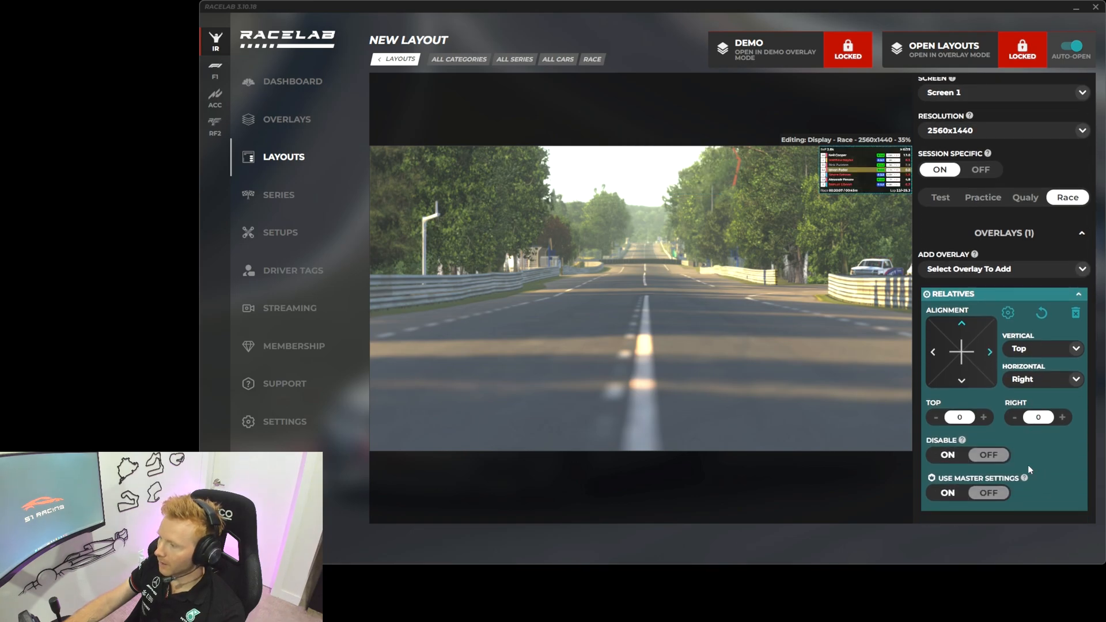
left_click(948, 455)
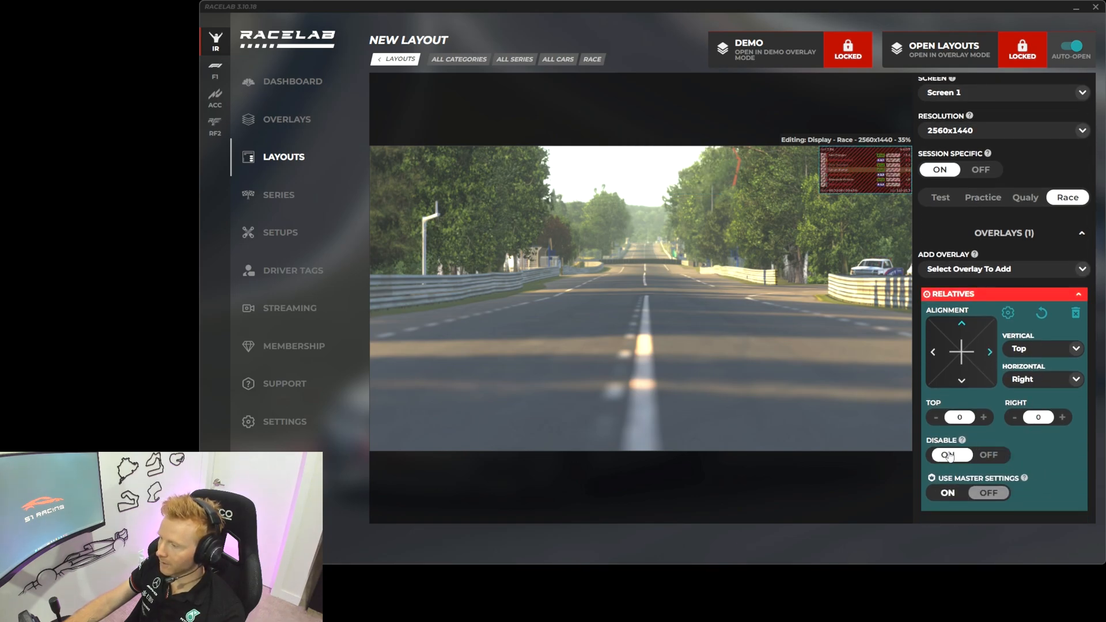
left_click(989, 455)
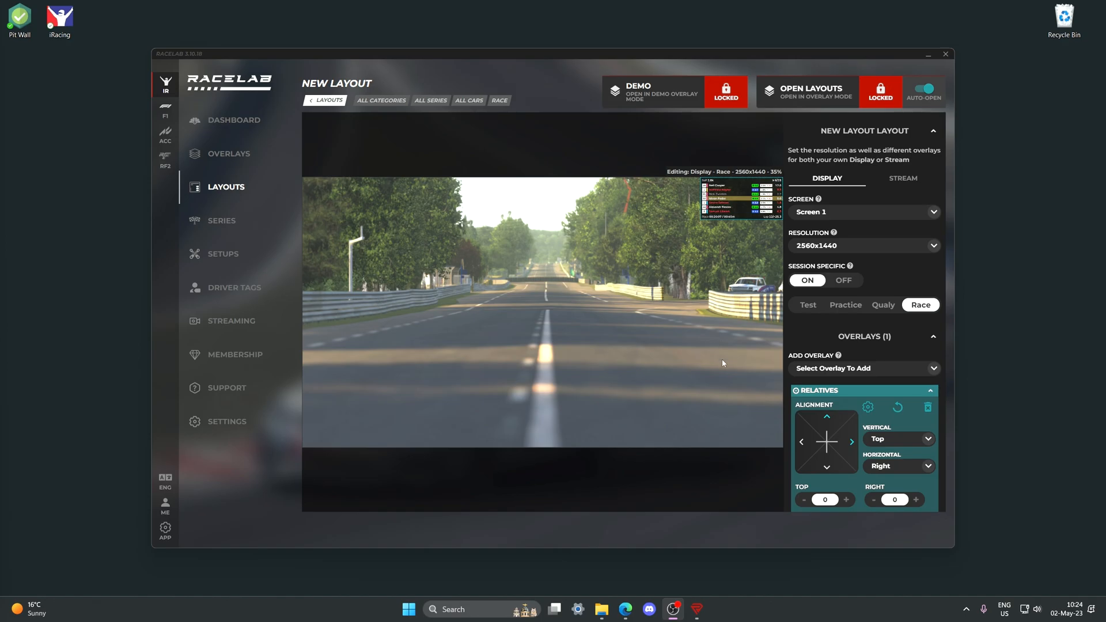
In the Relatives overlay's general settings, set the scale to 22 and the font weight to Regular, and turn on dark mode.
left_click(868, 408)
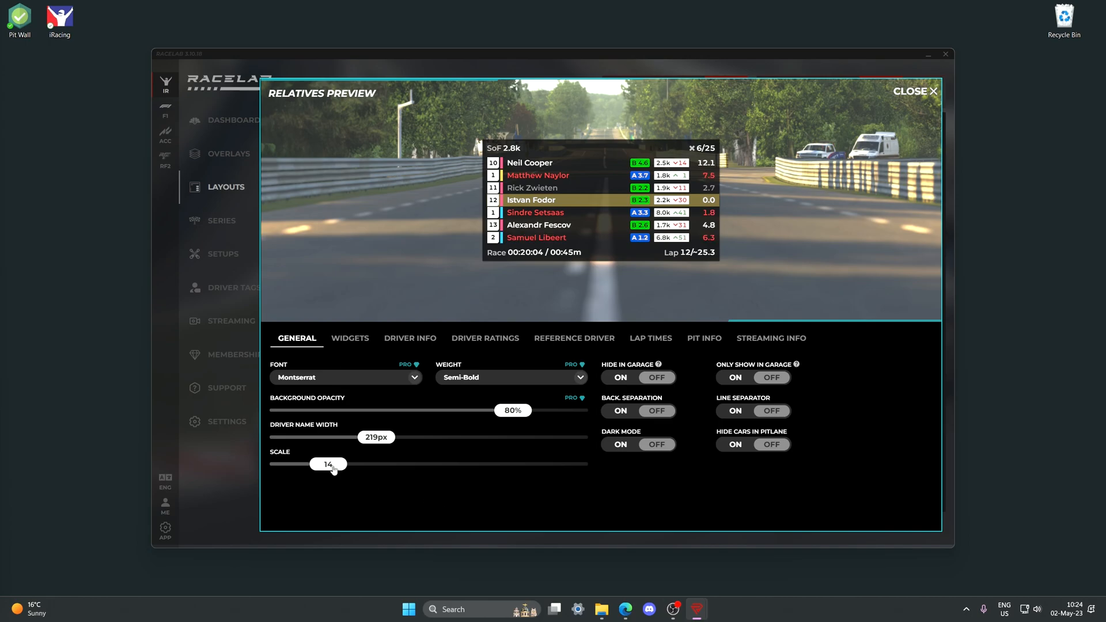
left_click_drag(334, 468, 357, 469)
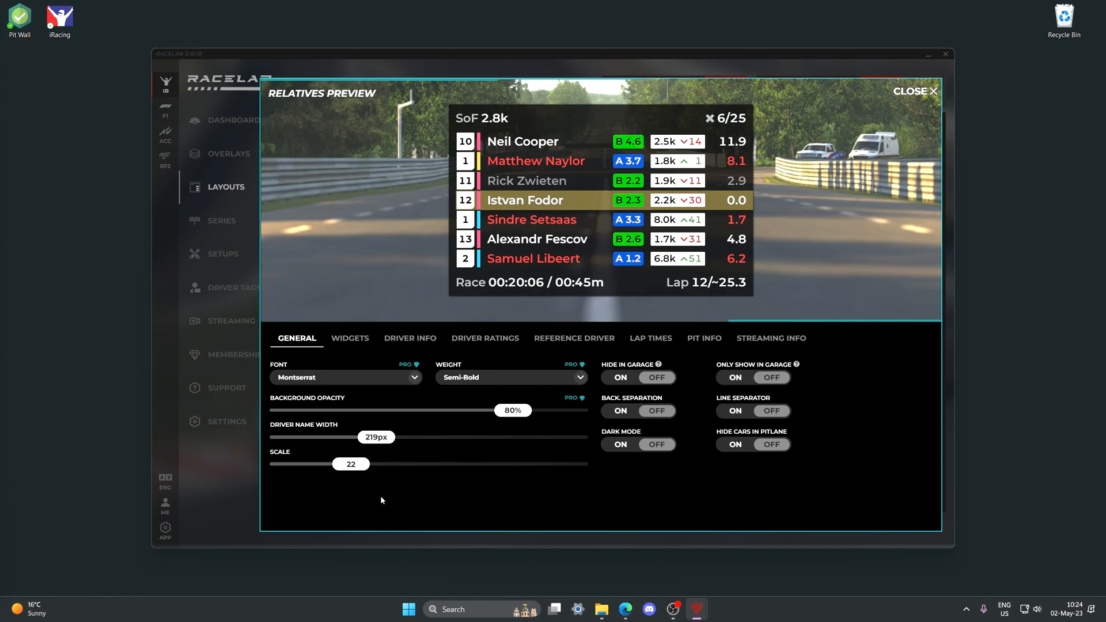
left_click(544, 376)
left_click(531, 409)
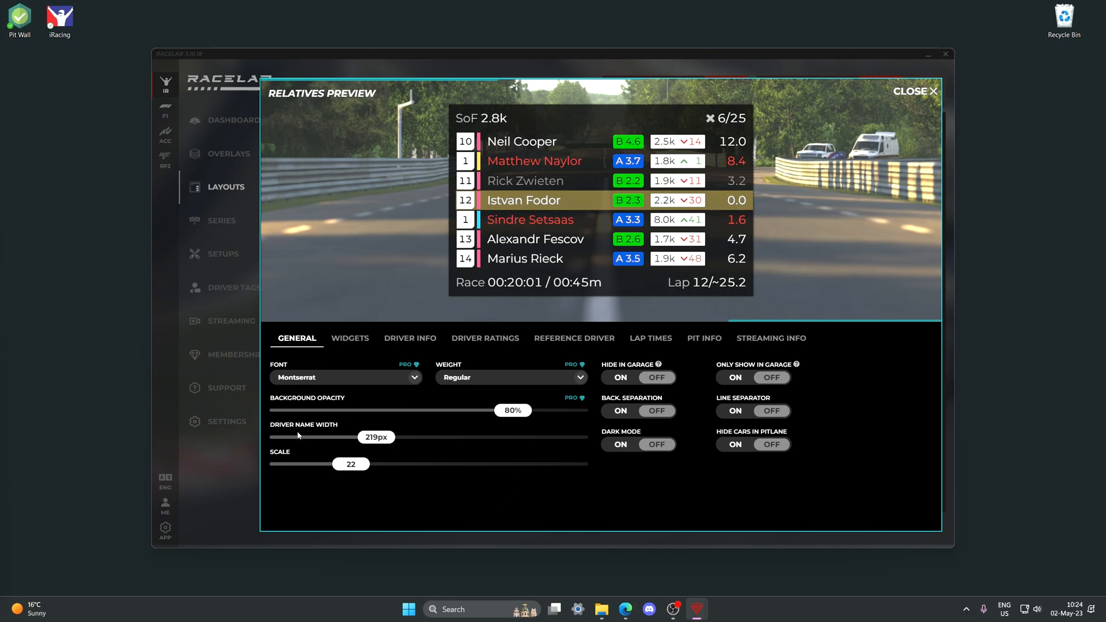
left_click(621, 444)
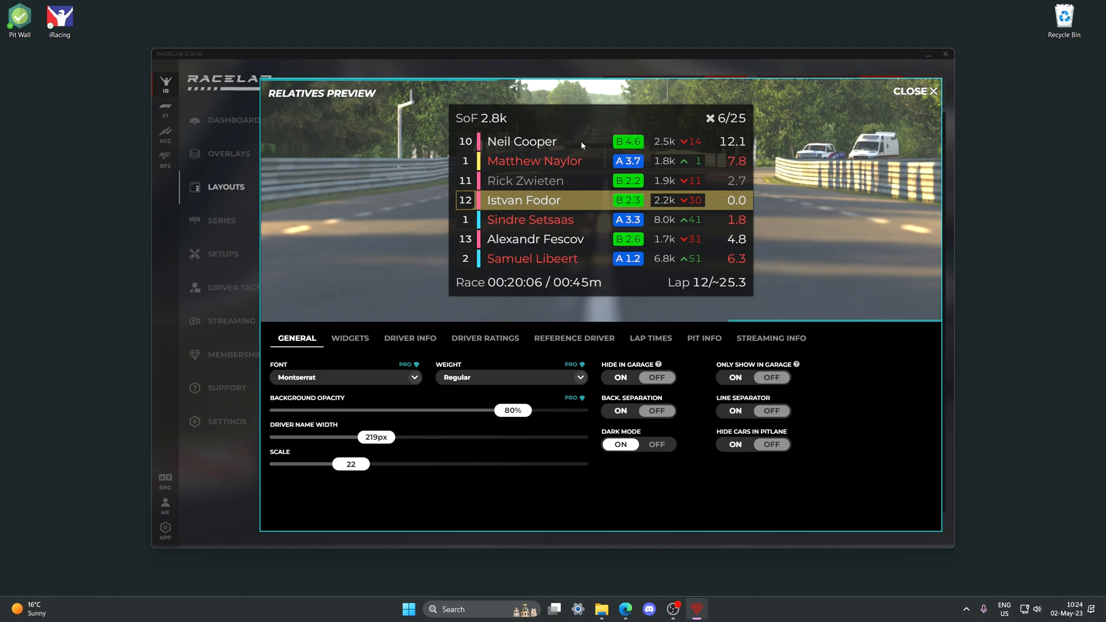
Set the Relatives overlay's Top #1 widget to Air Temp and turn on the attached flat map.
left_click(359, 338)
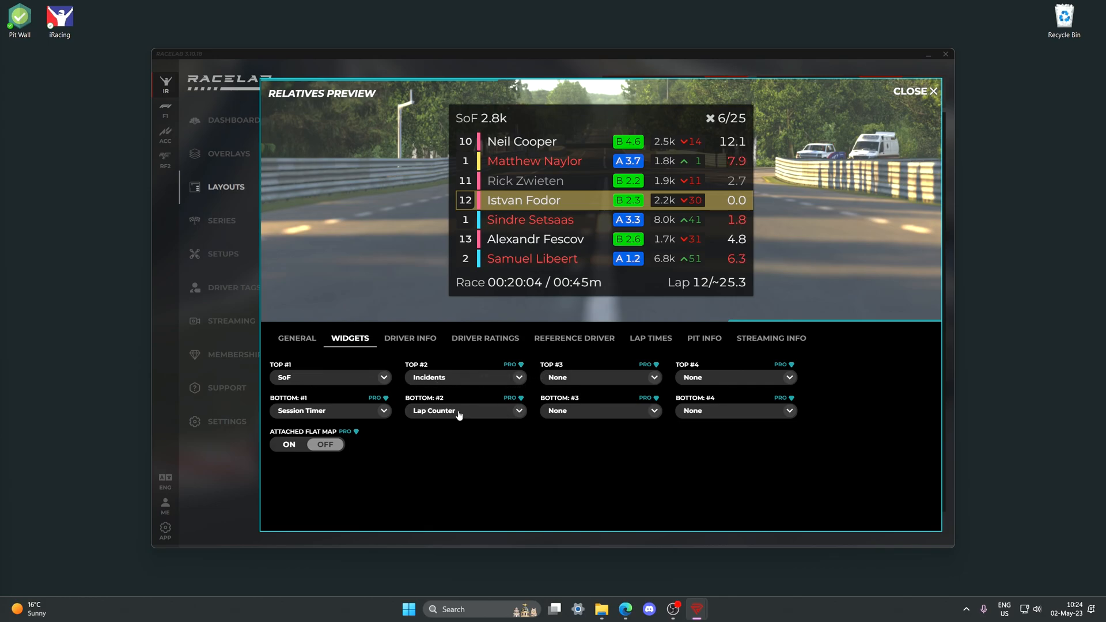
left_click(386, 378)
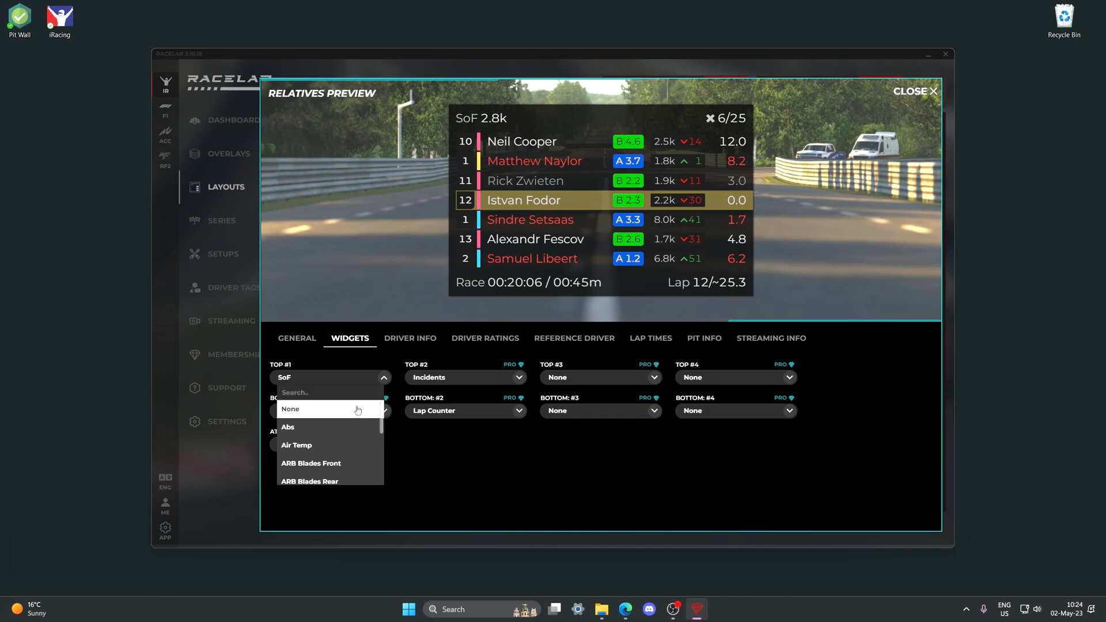
left_click(329, 445)
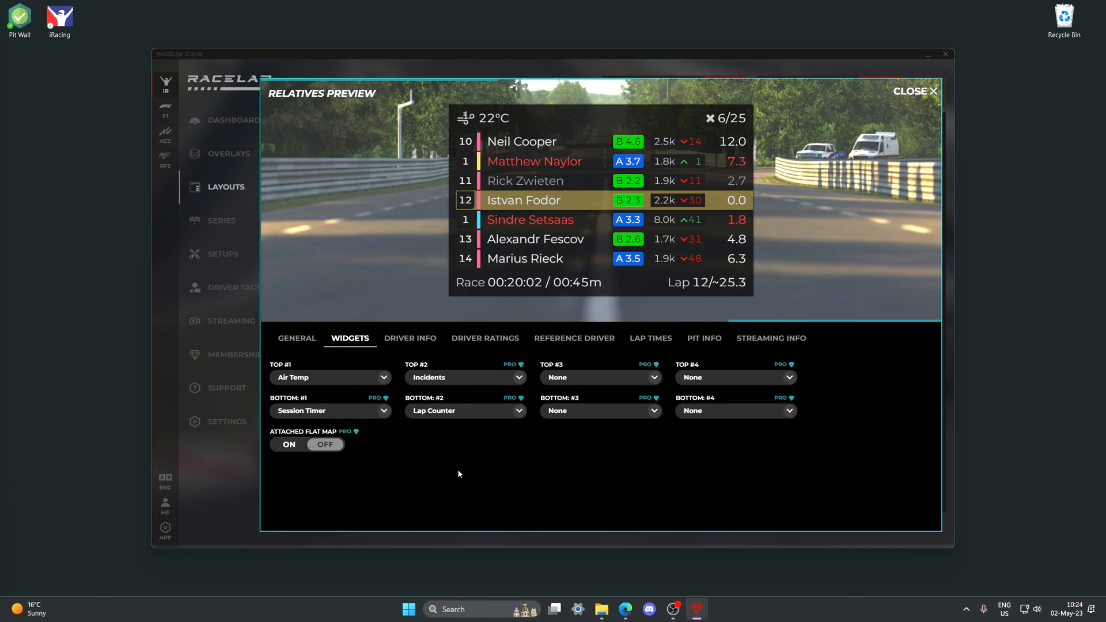
left_click(288, 444)
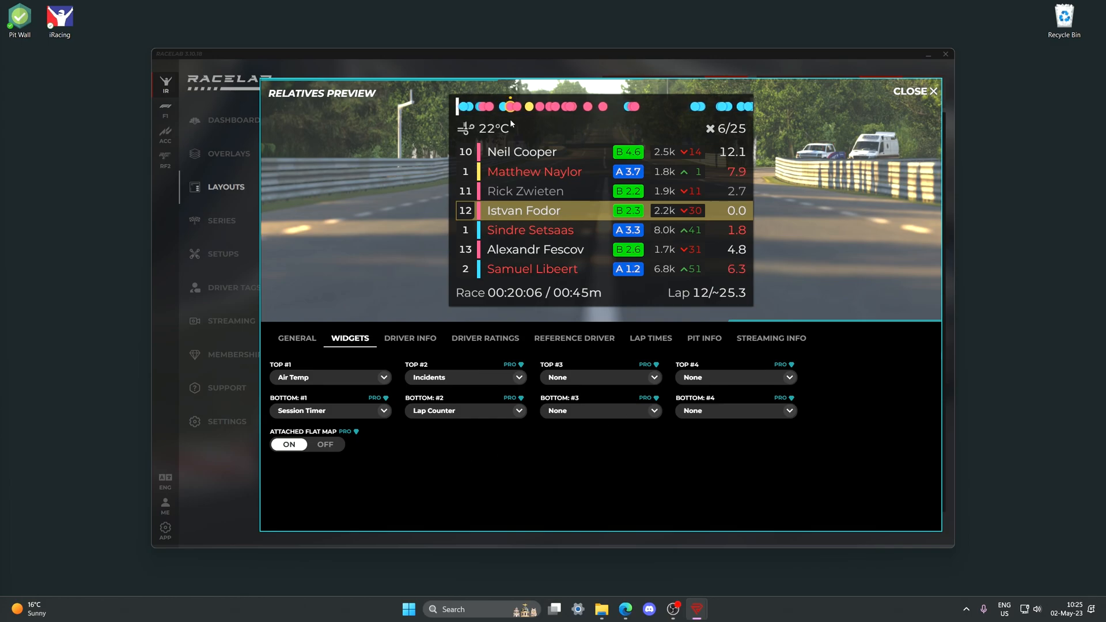
In the Relatives overlay's driver info, set the name format to F. Lastname, turn on car brand and turn off colored car brand.
left_click(409, 338)
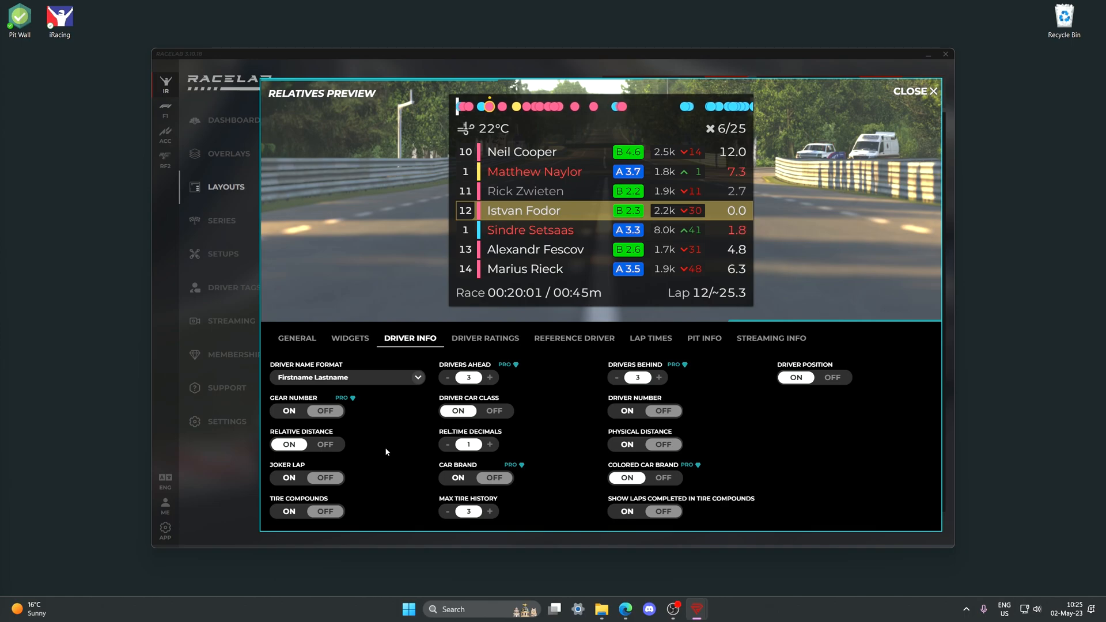
left_click(418, 378)
left_click(336, 463)
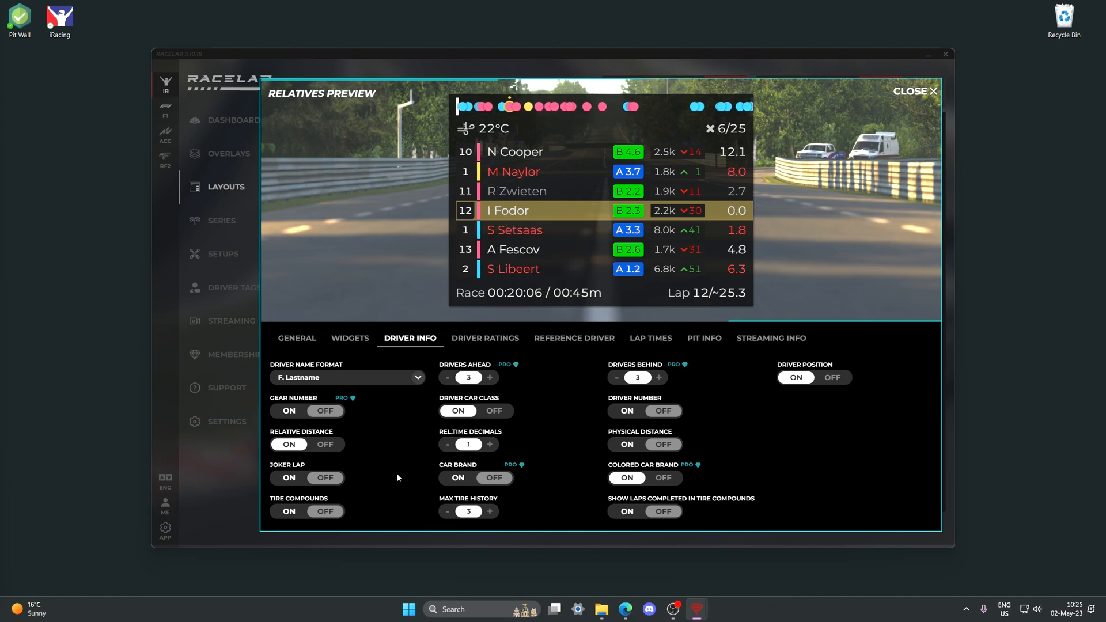
left_click(457, 477)
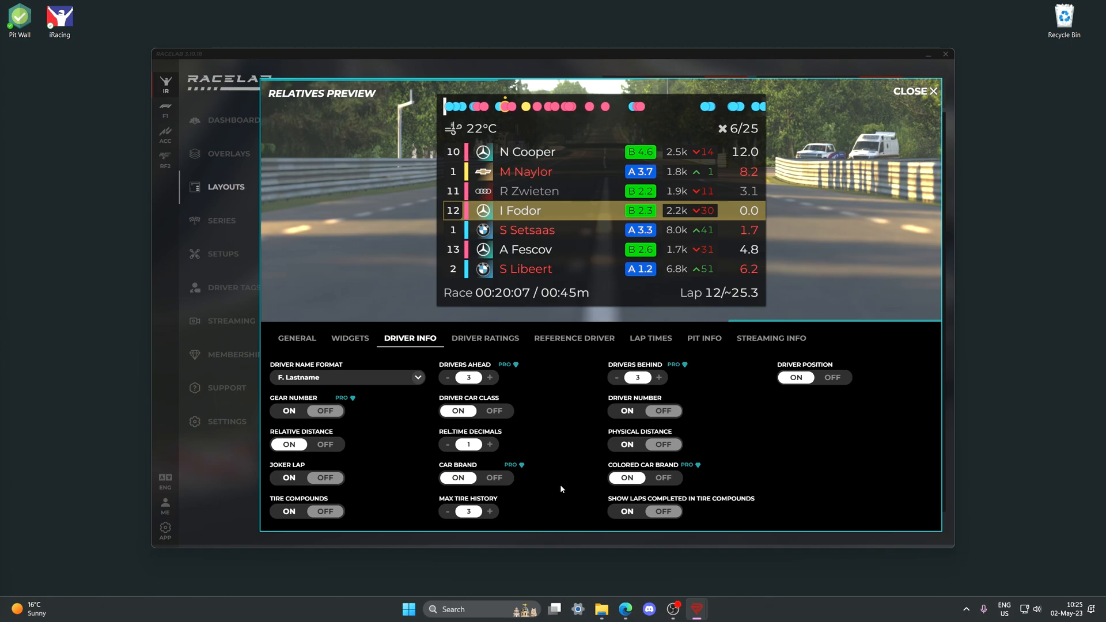
left_click(673, 479)
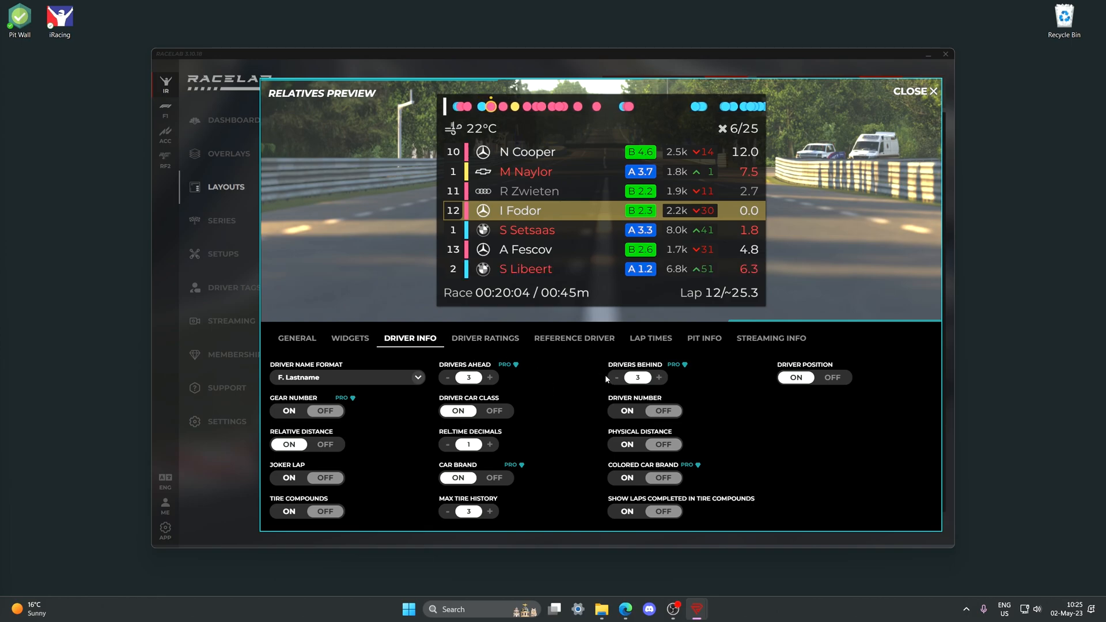
Look over the Relatives overlay's driver ratings, try the fastest lap times column, and show last lap times instead.
left_click(477, 339)
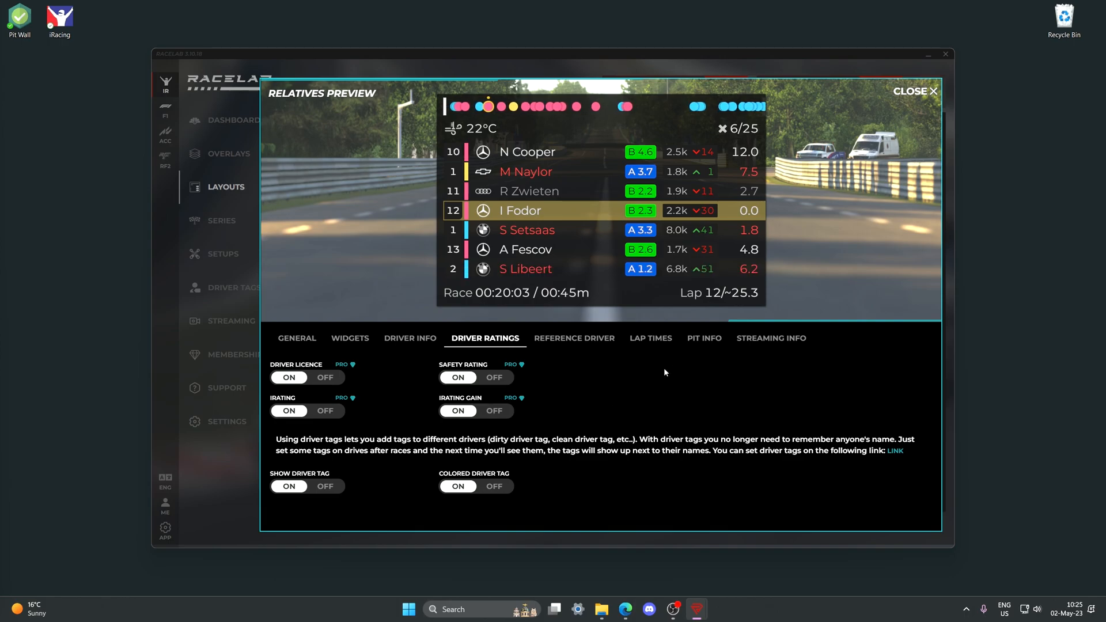
left_click(650, 339)
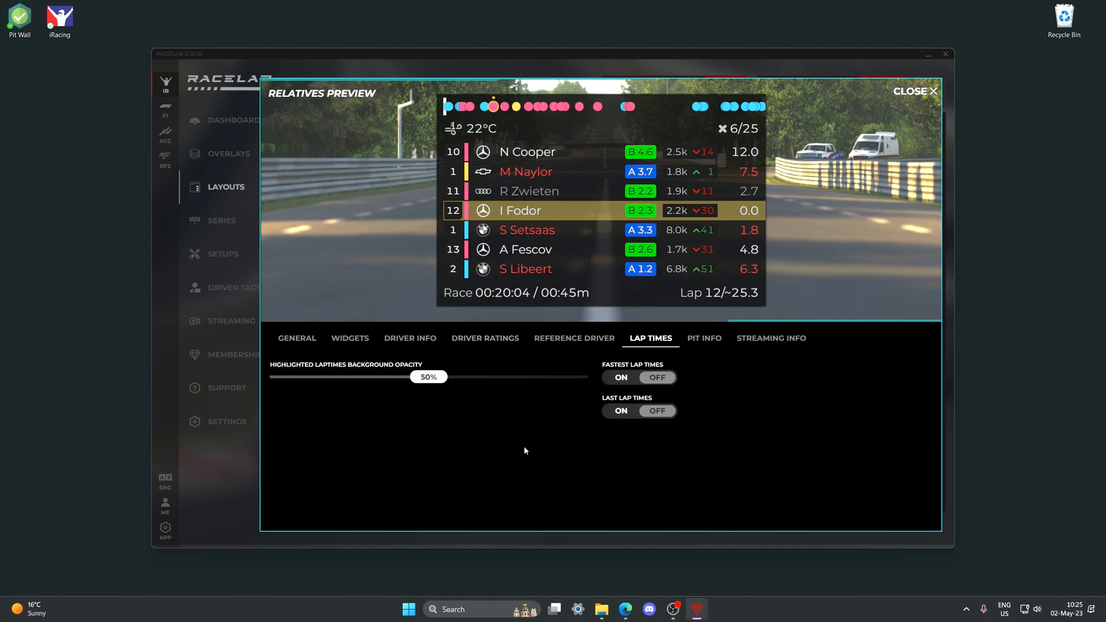
left_click(631, 377)
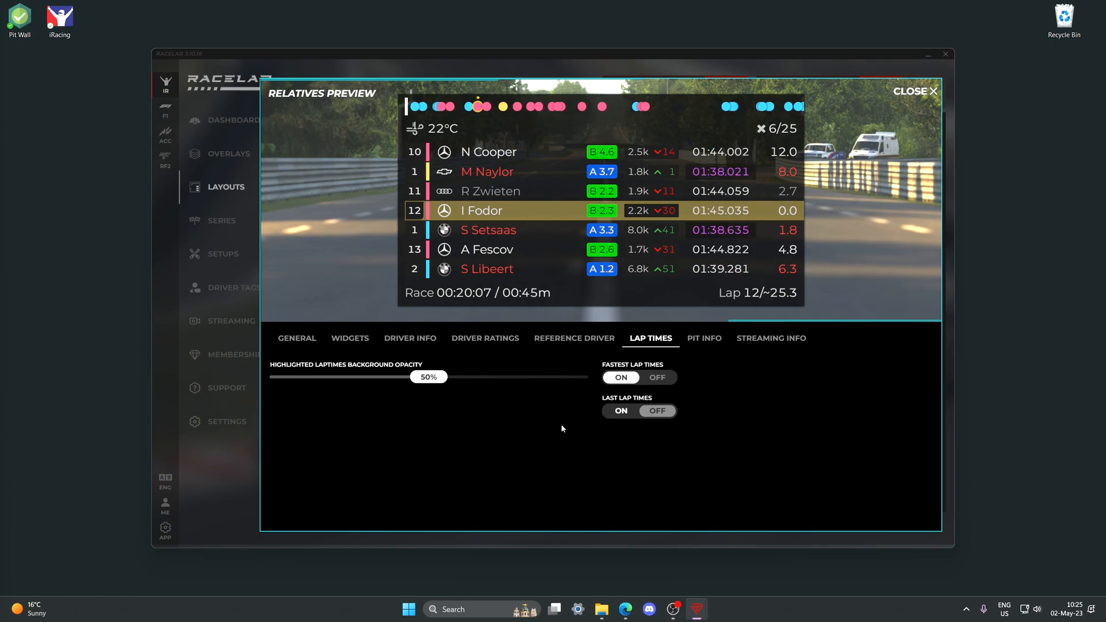
left_click(632, 383)
left_click(616, 410)
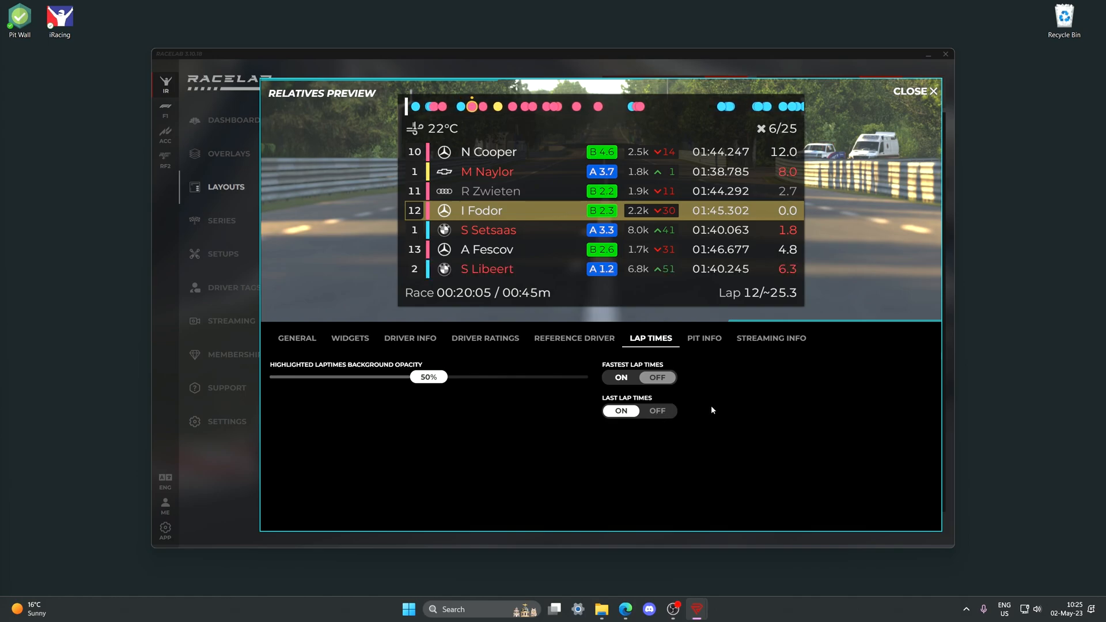
Turn on Pitted Lap in the Relatives overlay's pit info and return to the layout editor.
left_click(704, 338)
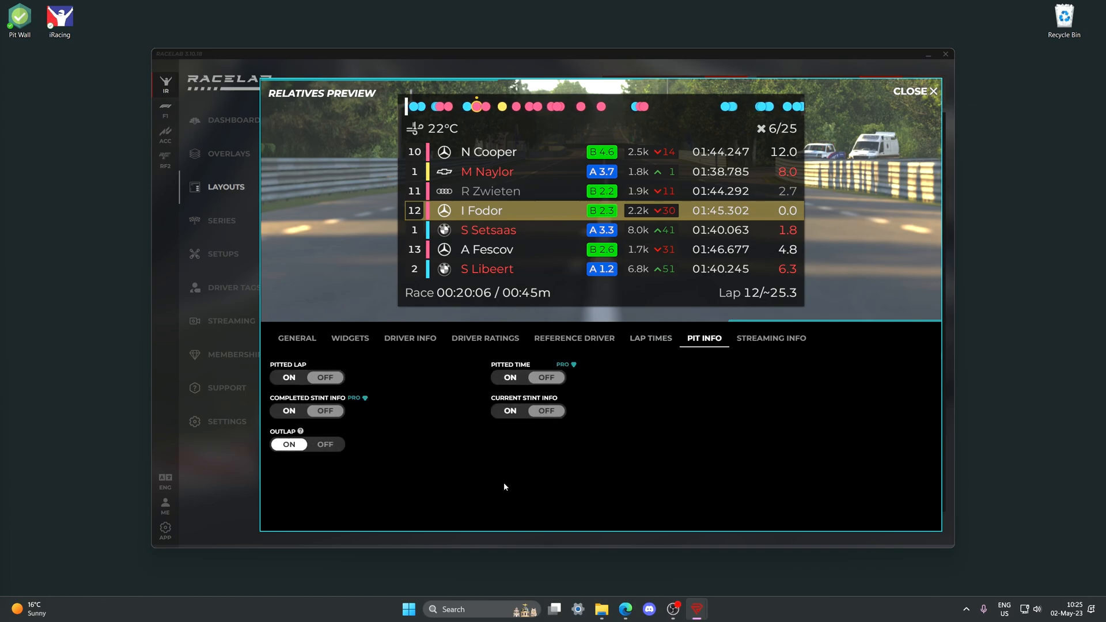
left_click(289, 378)
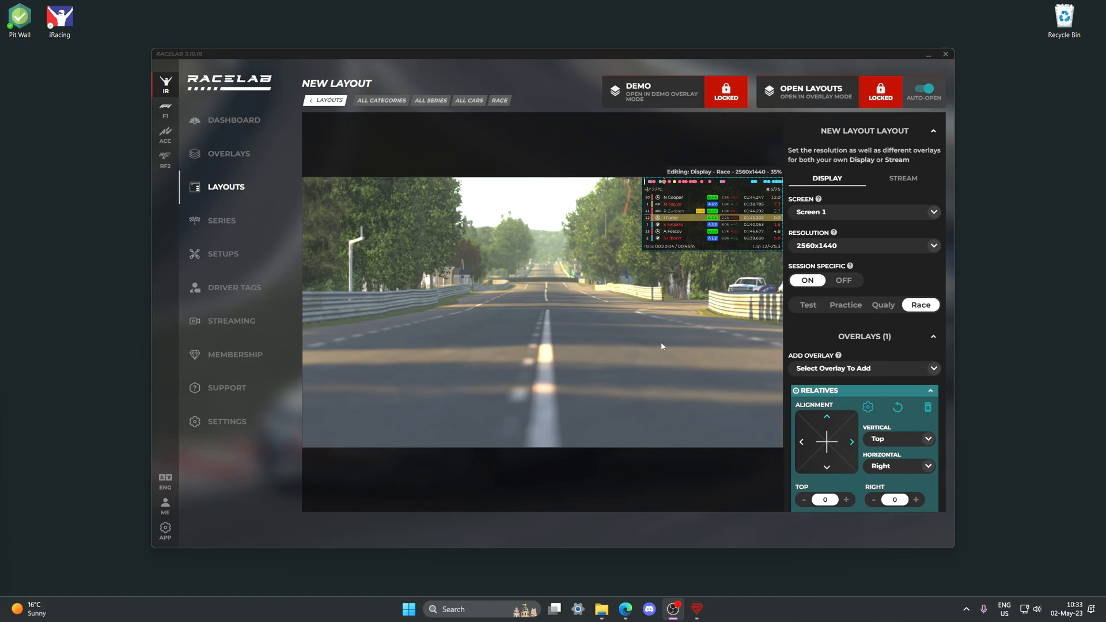
left_click(664, 104)
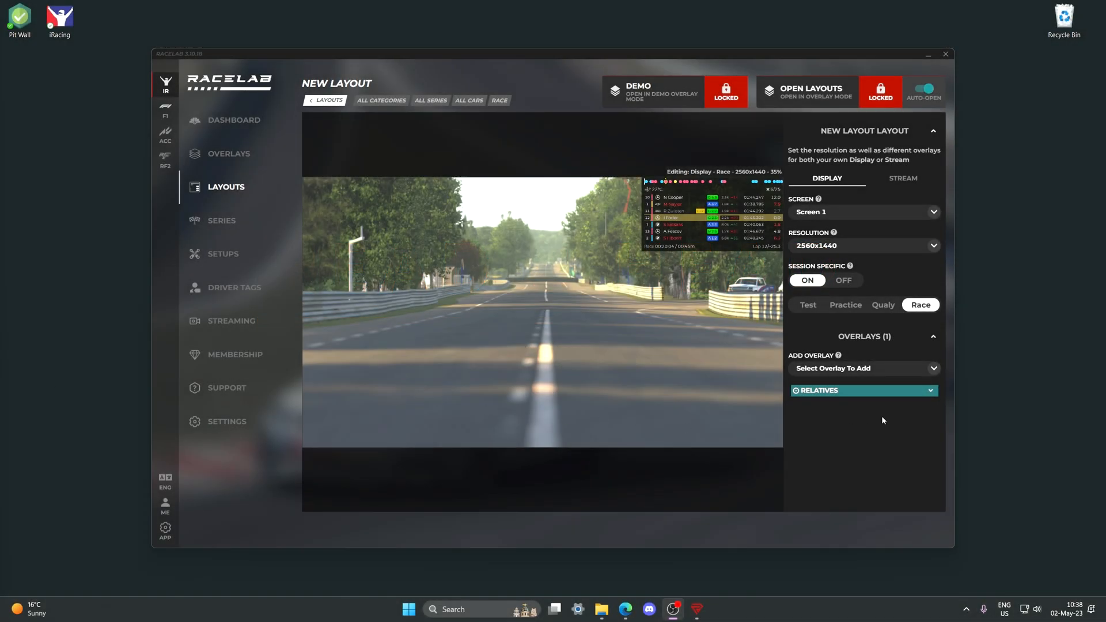
Add a Head 2 Head overlay to the Race layout and align it to the top-left corner.
left_click(932, 368)
left_click(848, 429)
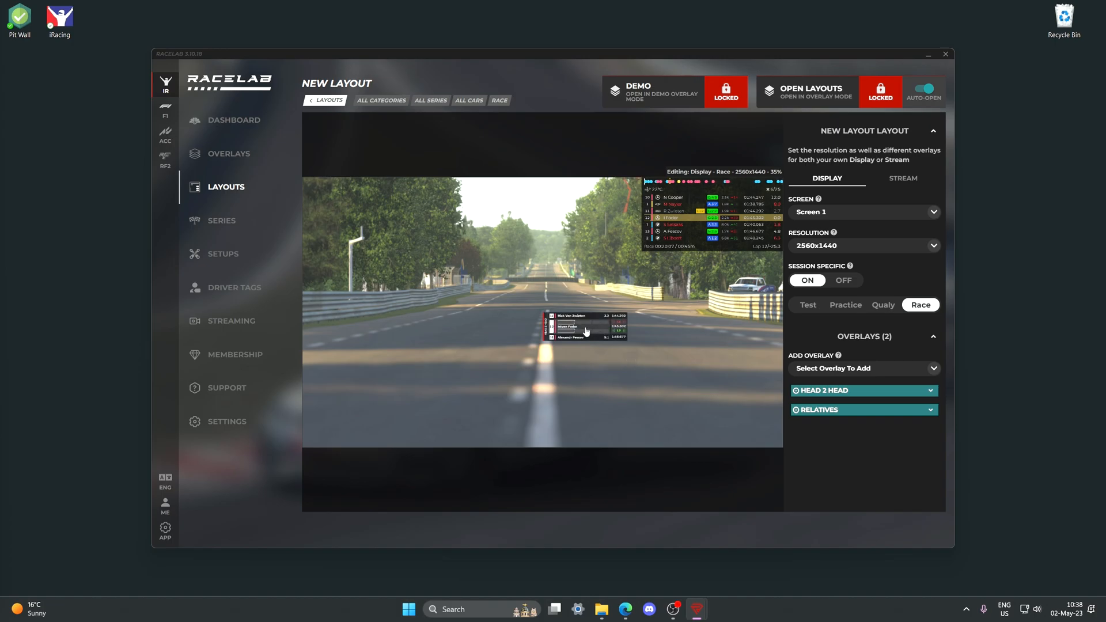
left_click(586, 330)
left_click_drag(598, 329, 378, 201)
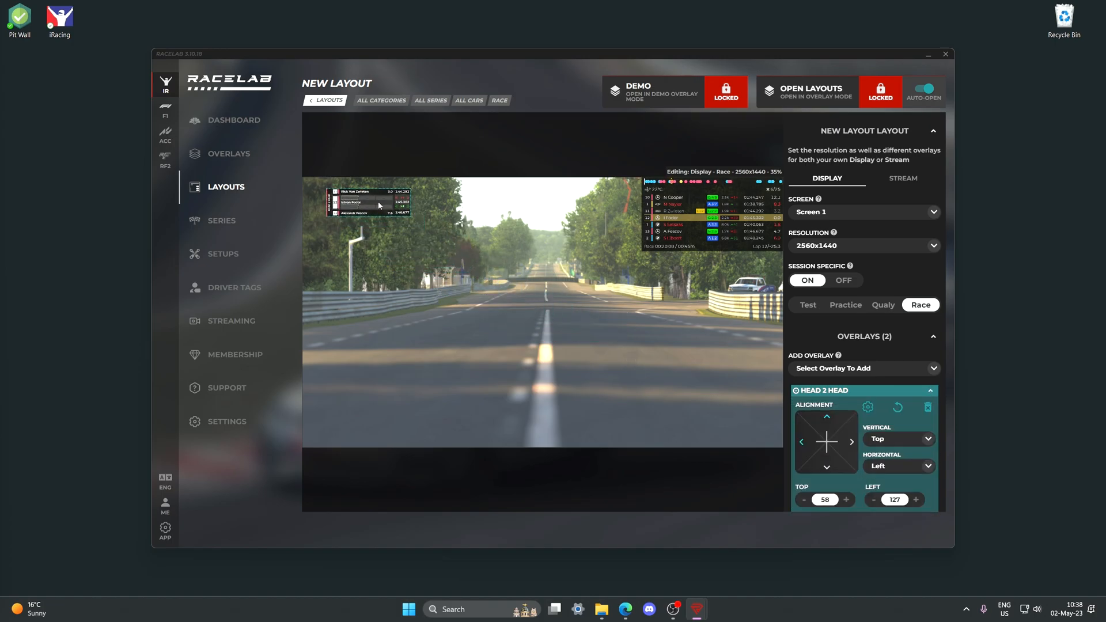
left_click(827, 417)
left_click(802, 443)
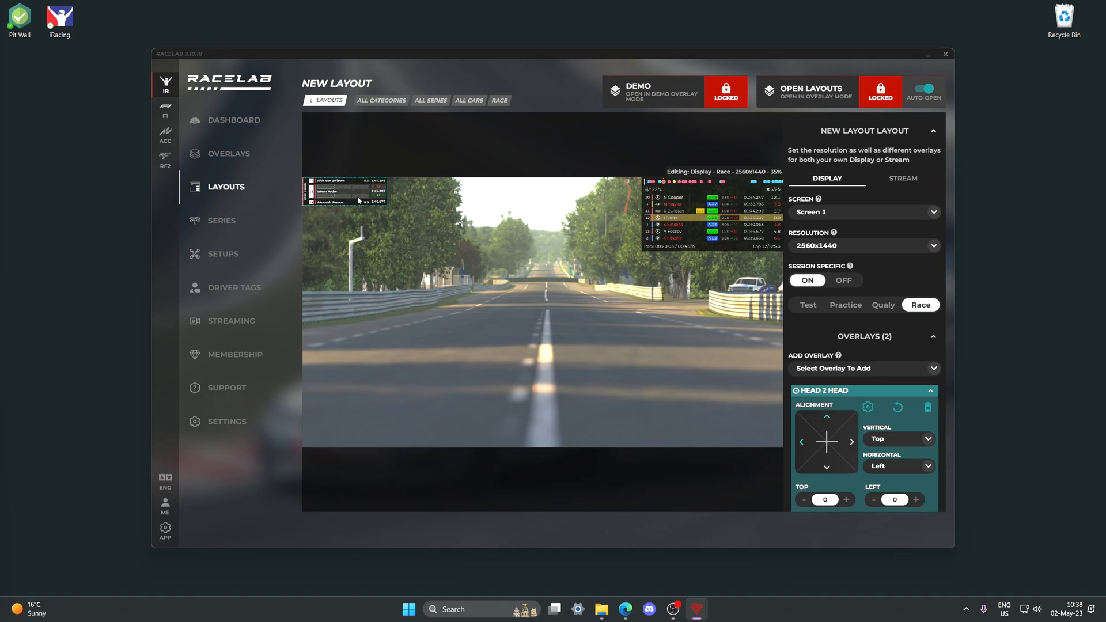
In the Head 2 Head overlay's general settings, set scale 22 and font weight Regular, turn off the overlay title and turn on dark mode.
left_click(867, 408)
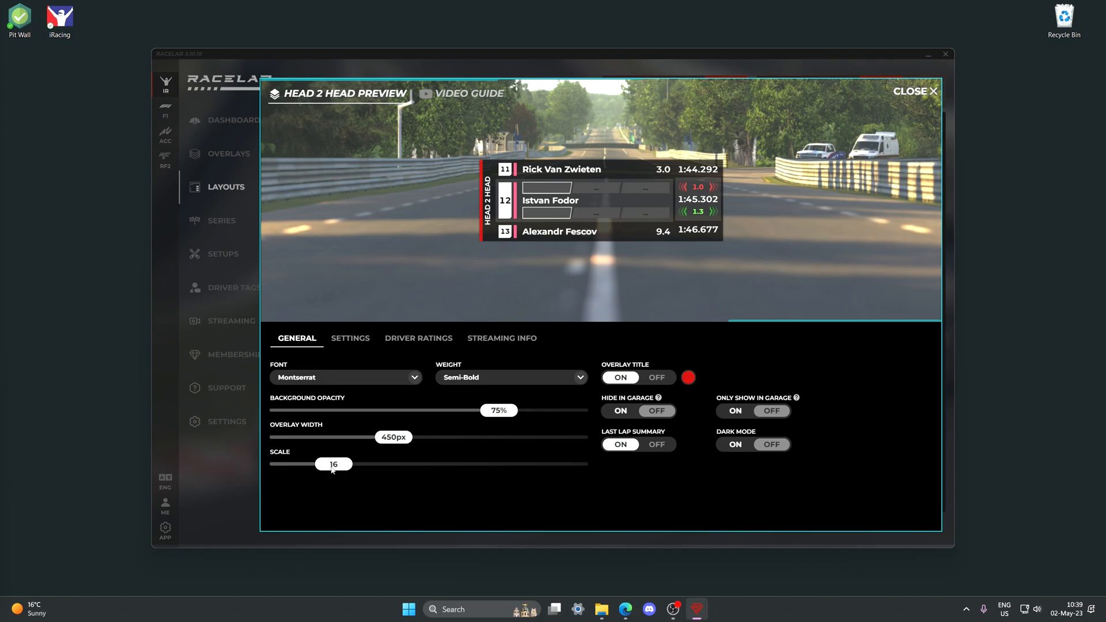
left_click_drag(334, 468, 351, 468)
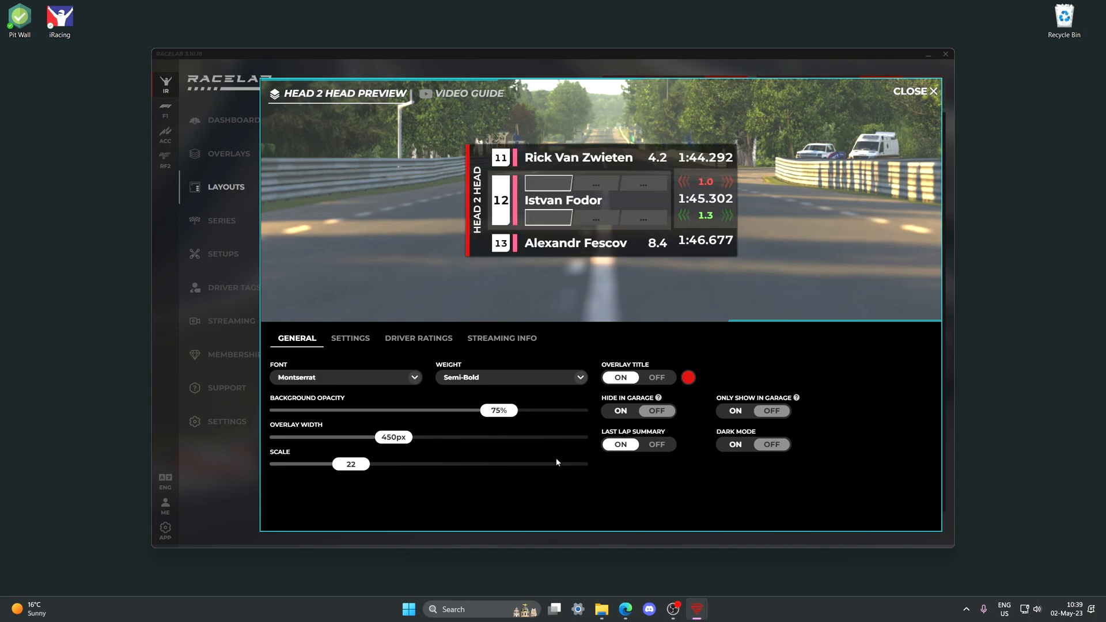
left_click(580, 379)
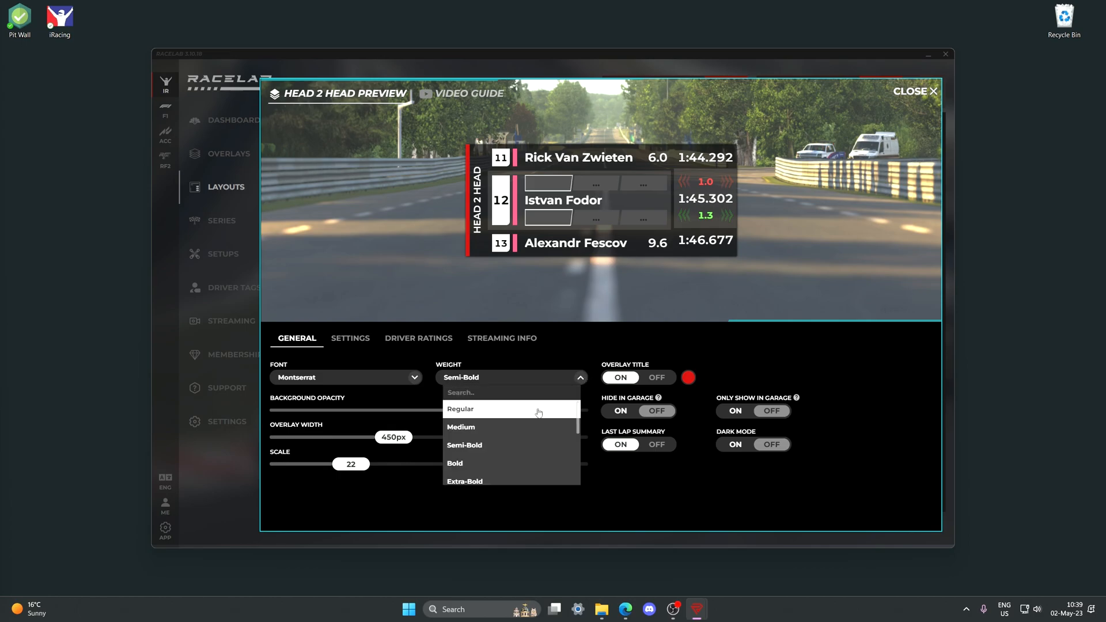
left_click(538, 409)
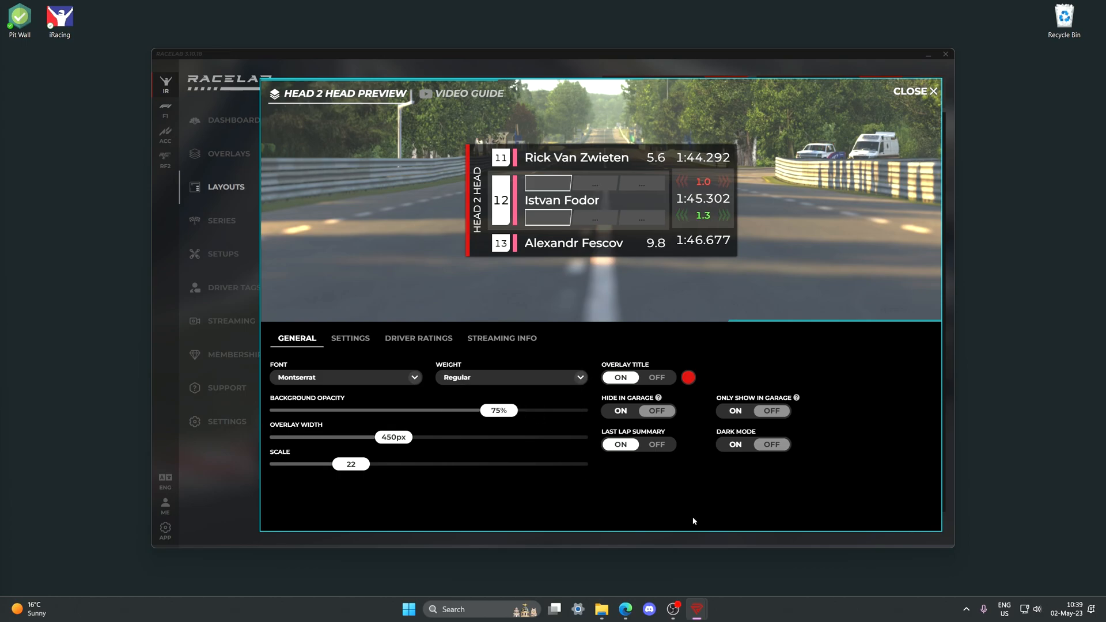
left_click(654, 377)
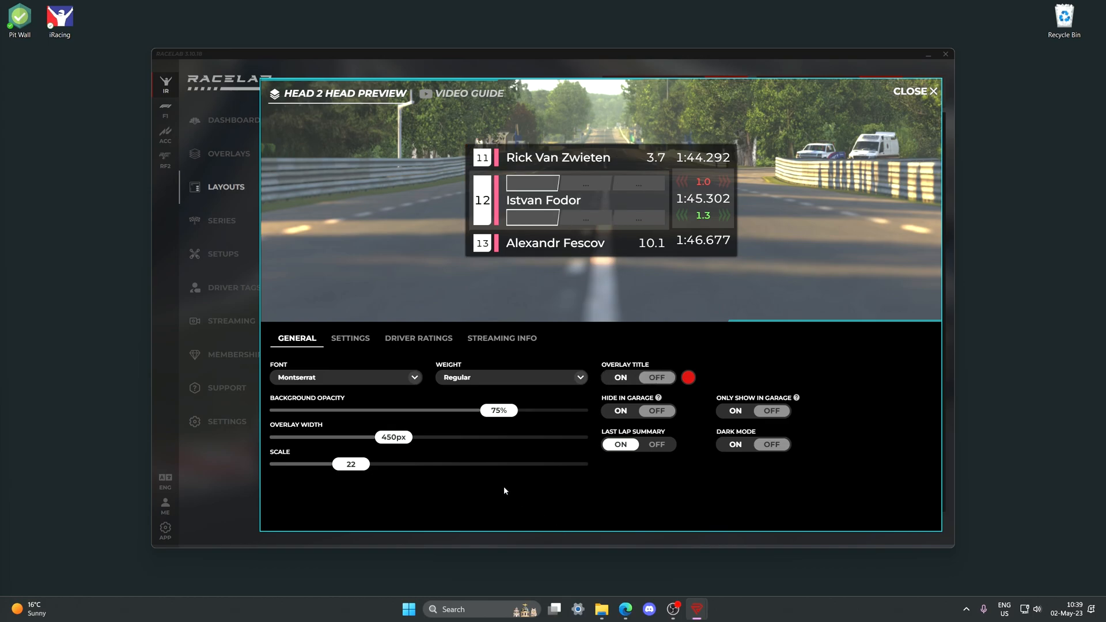
left_click(736, 444)
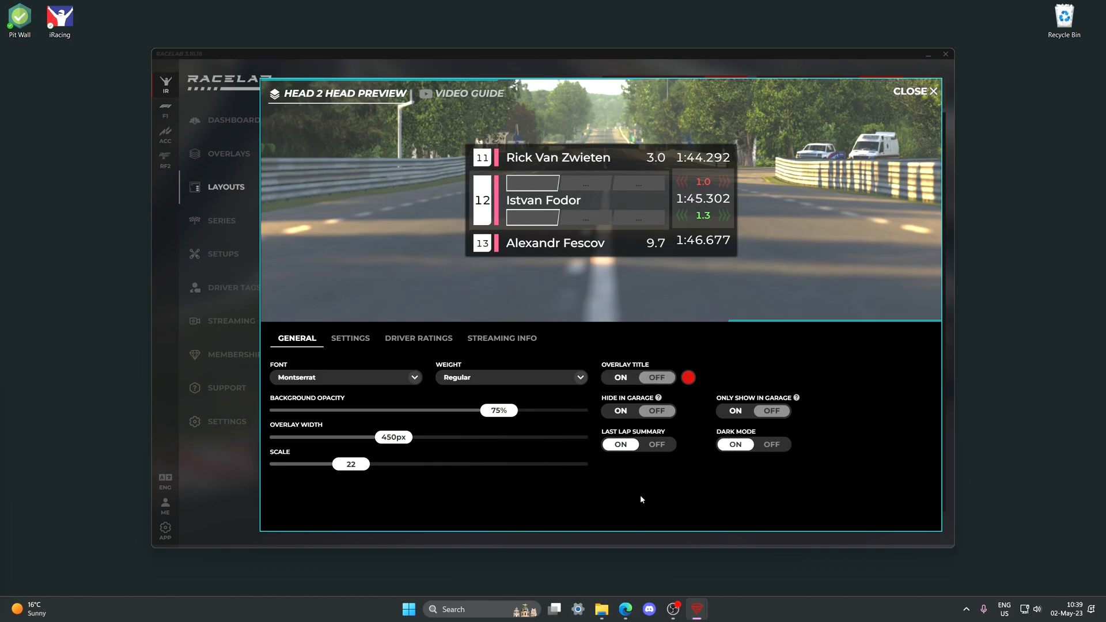
Examine the Head 2 Head overlay's opponent strategy and driver sector time options, and close its settings.
left_click(350, 339)
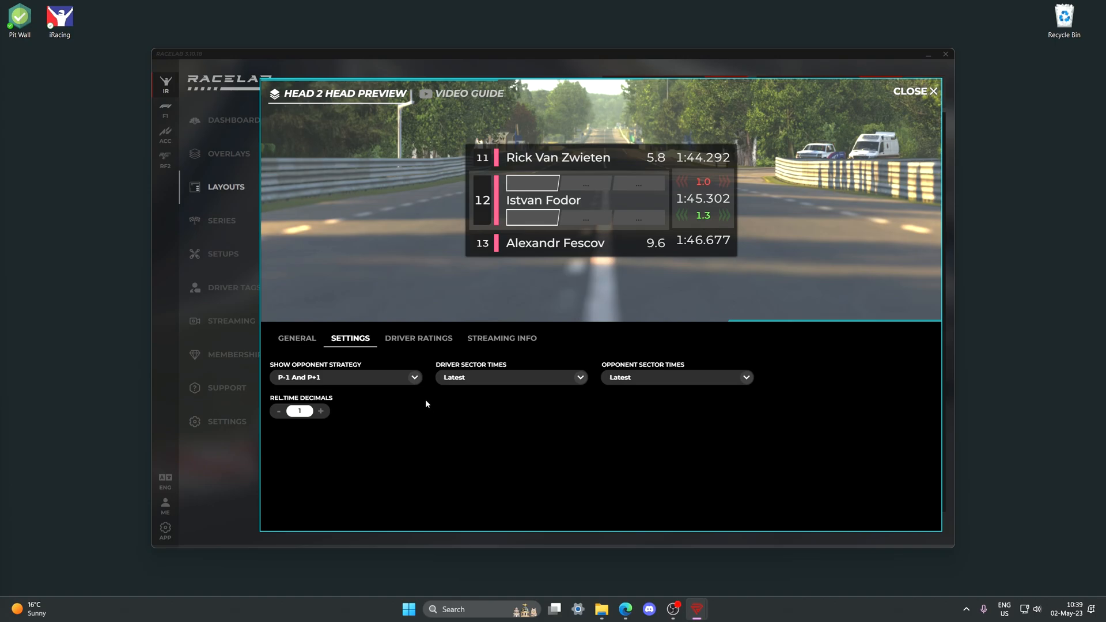
left_click(415, 378)
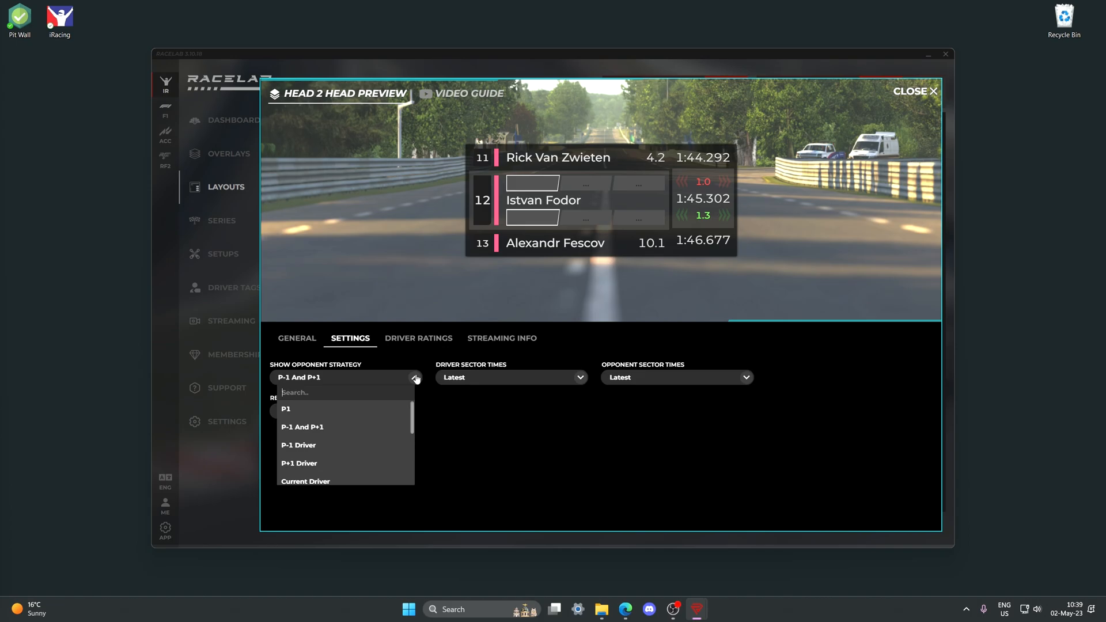
left_click(415, 378)
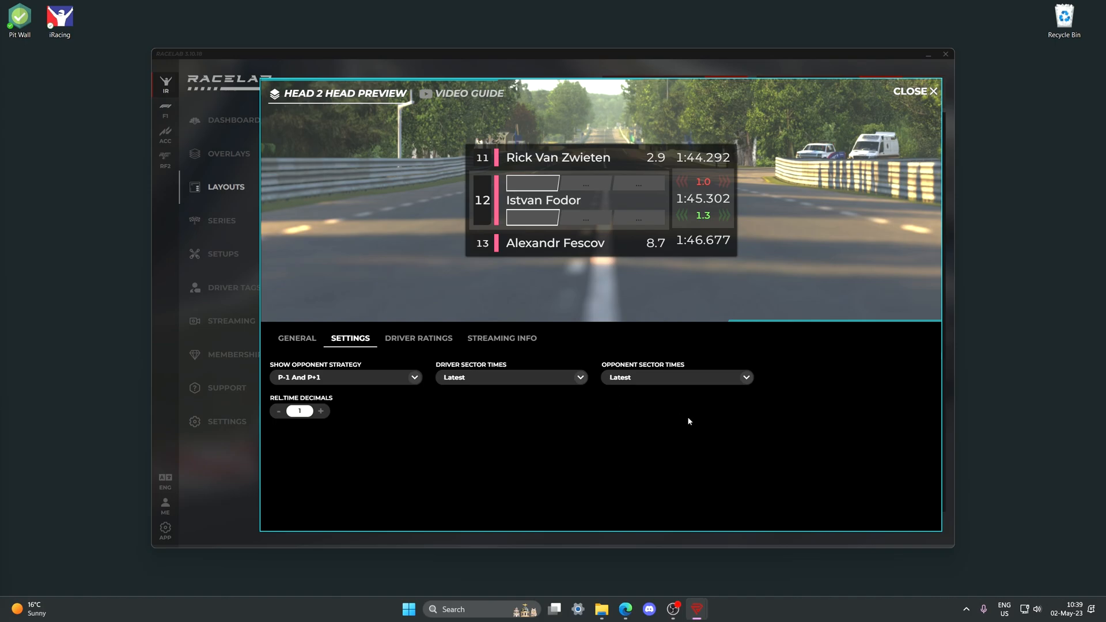
left_click(580, 378)
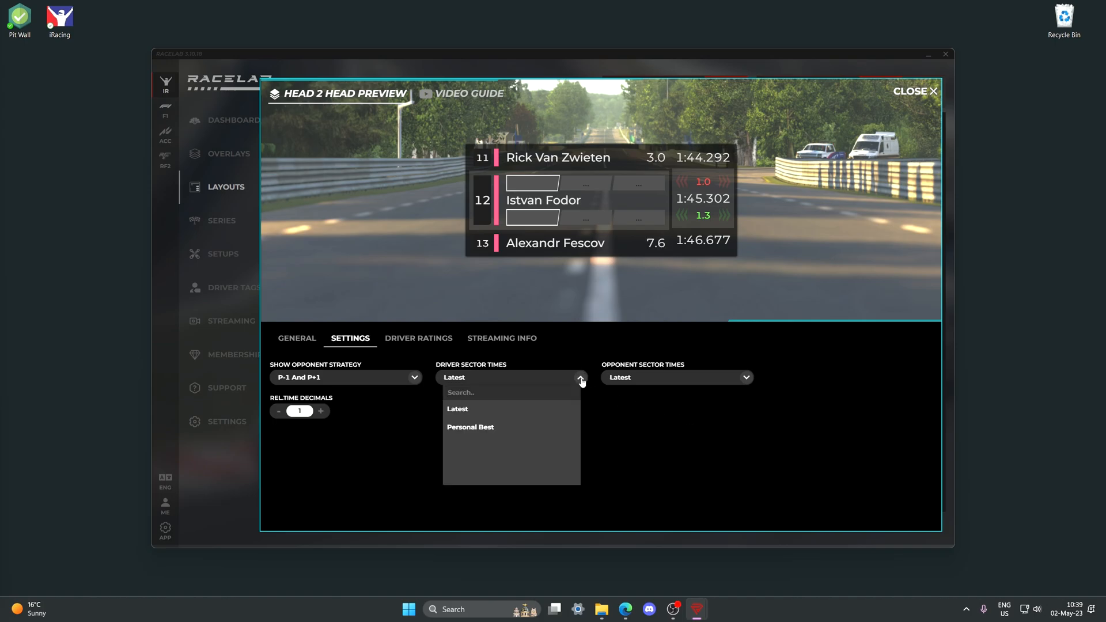
left_click(581, 379)
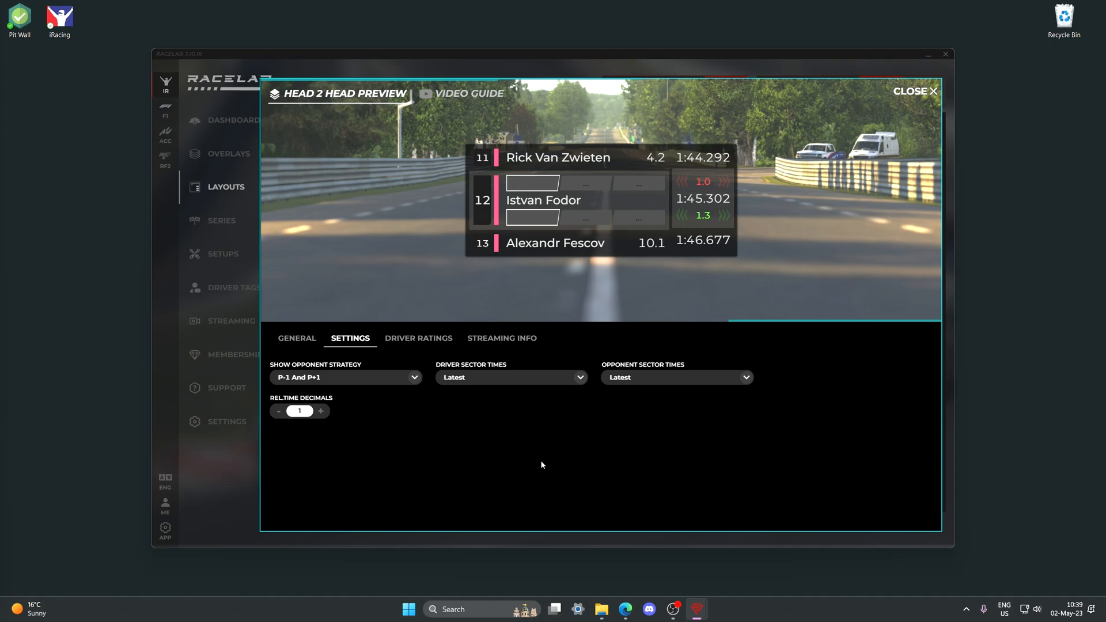
left_click(916, 93)
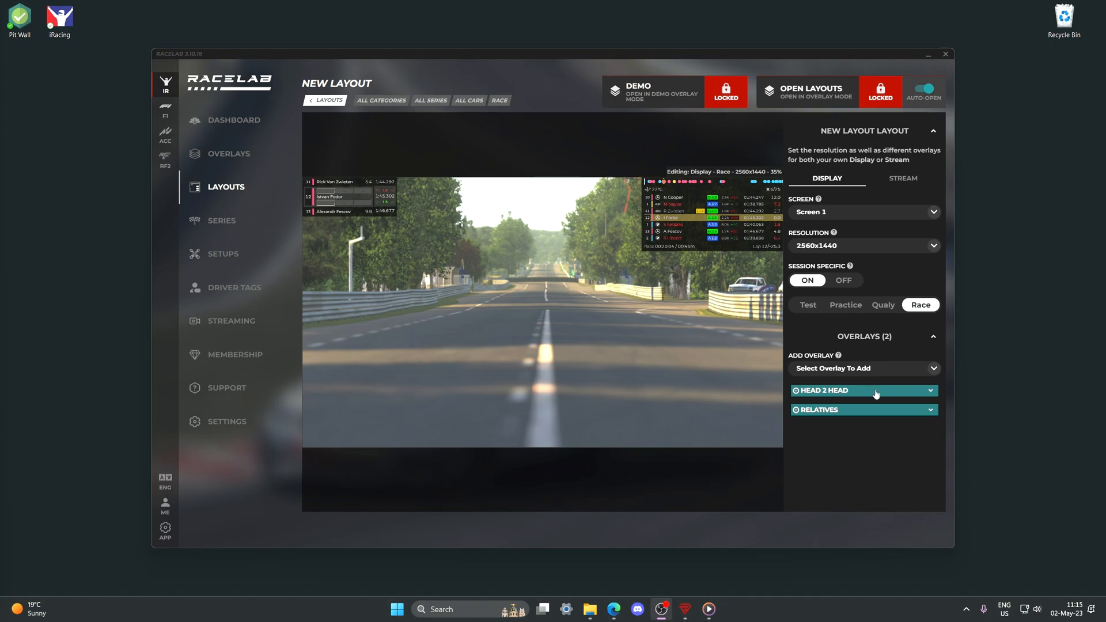
Disable the Head 2 Head and Relatives overlays in the Race layout.
left_click(806, 391)
scroll(820, 455, "down", 2)
left_click(814, 431)
left_click(865, 292)
left_click(872, 414)
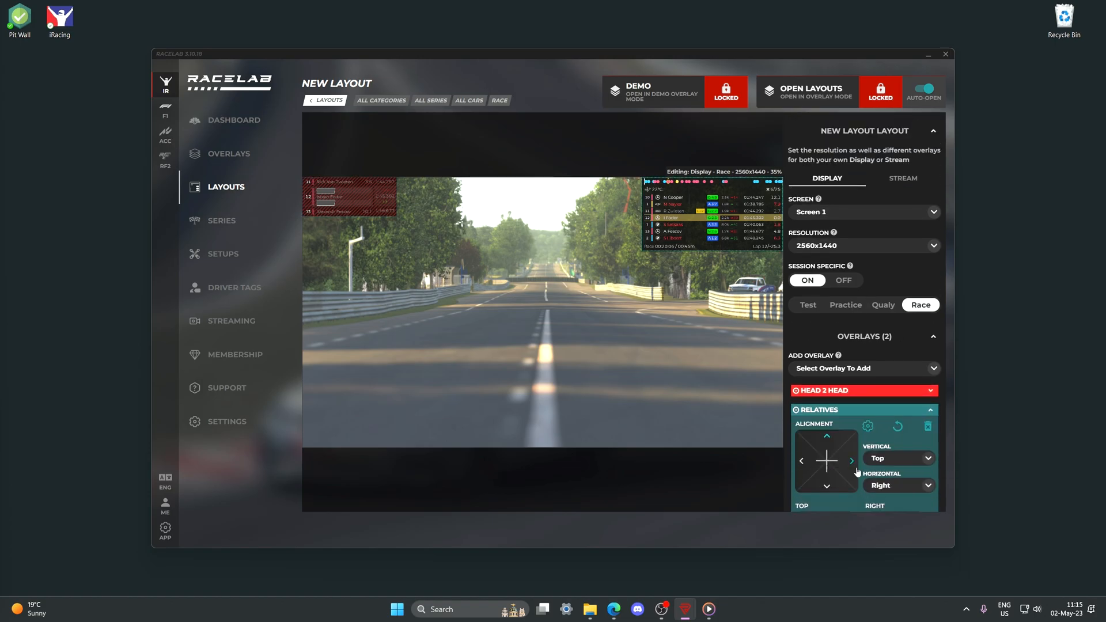
scroll(824, 455, "down", 2)
left_click(814, 452)
left_click(859, 308)
Add an H. Standings overlay to the Race layout and align it to the top, centered horizontally.
left_click(928, 369)
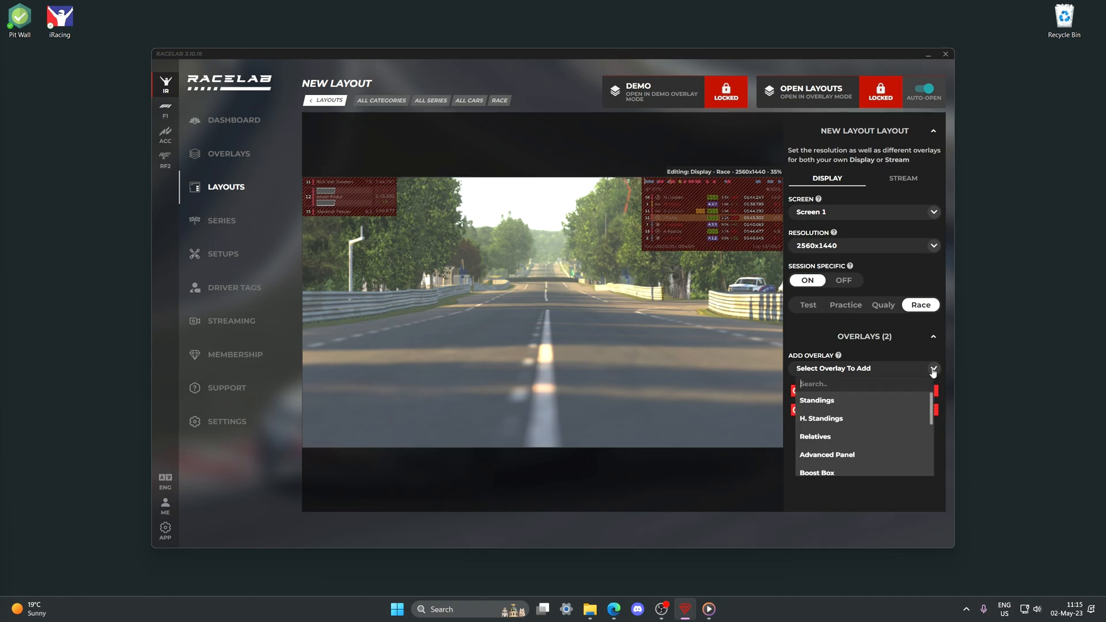
left_click(859, 413)
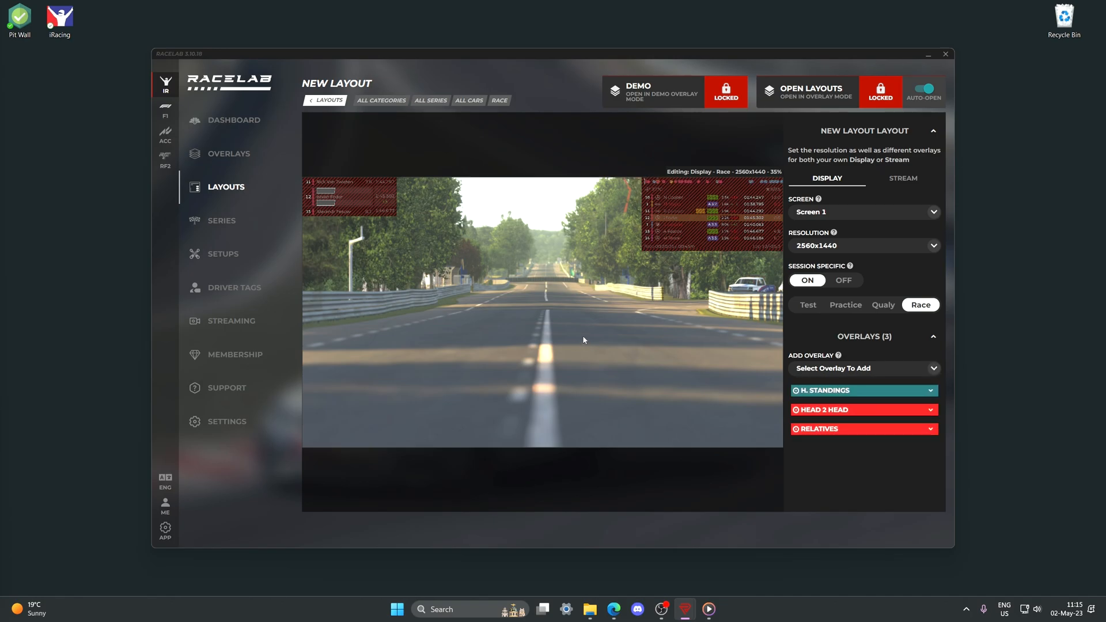
left_click_drag(677, 322, 494, 267)
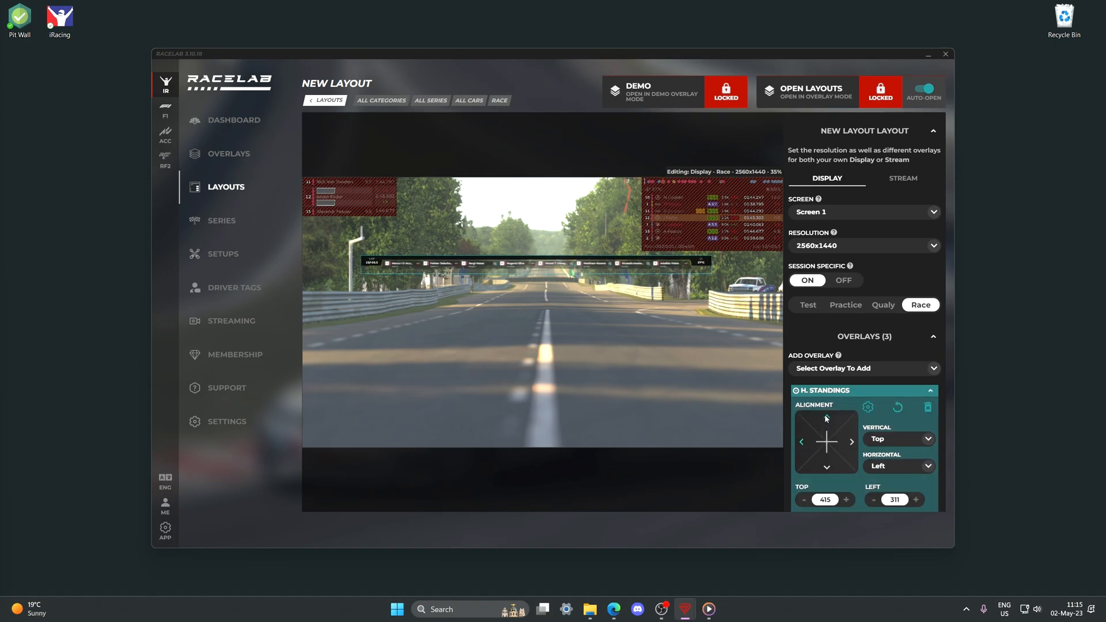
left_click(826, 417)
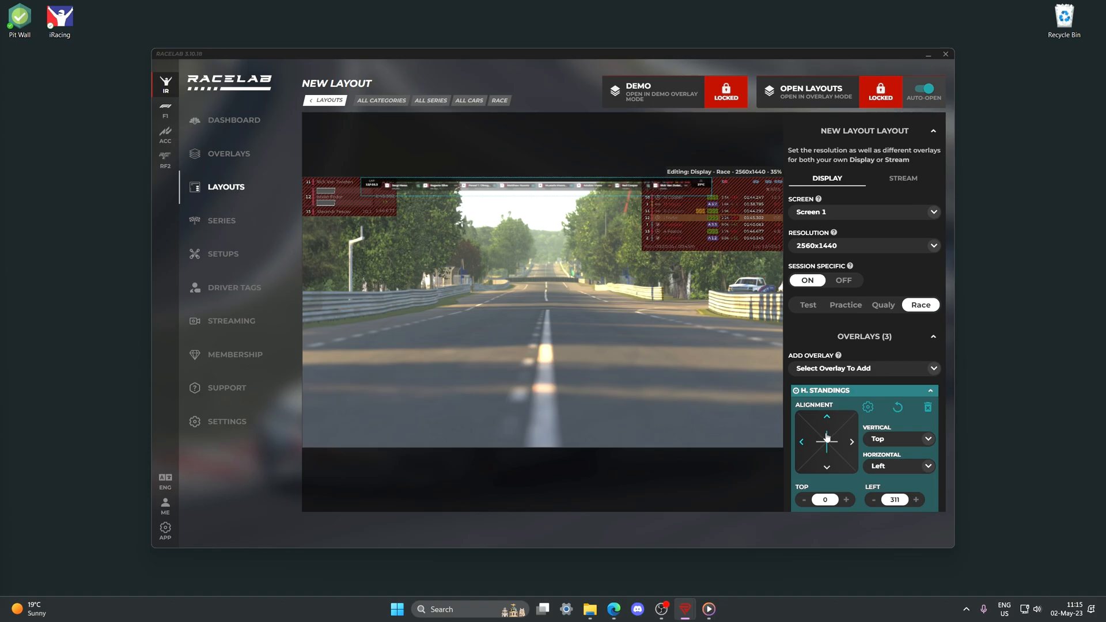
left_click(827, 440)
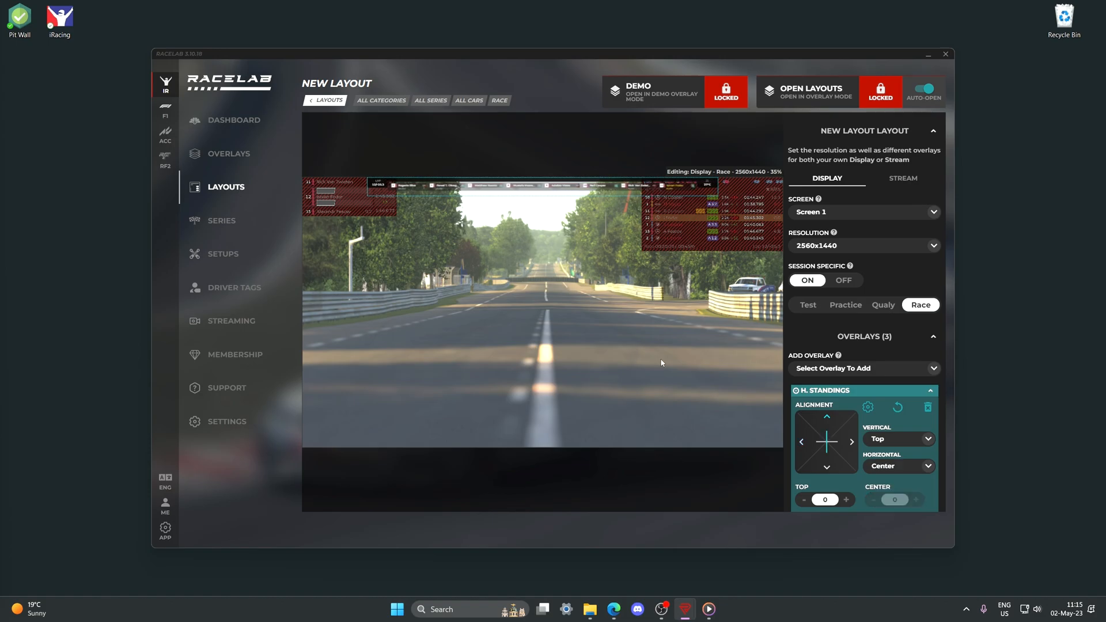
Set the H. Standings overlay's font weight to Regular in its general settings.
left_click(867, 407)
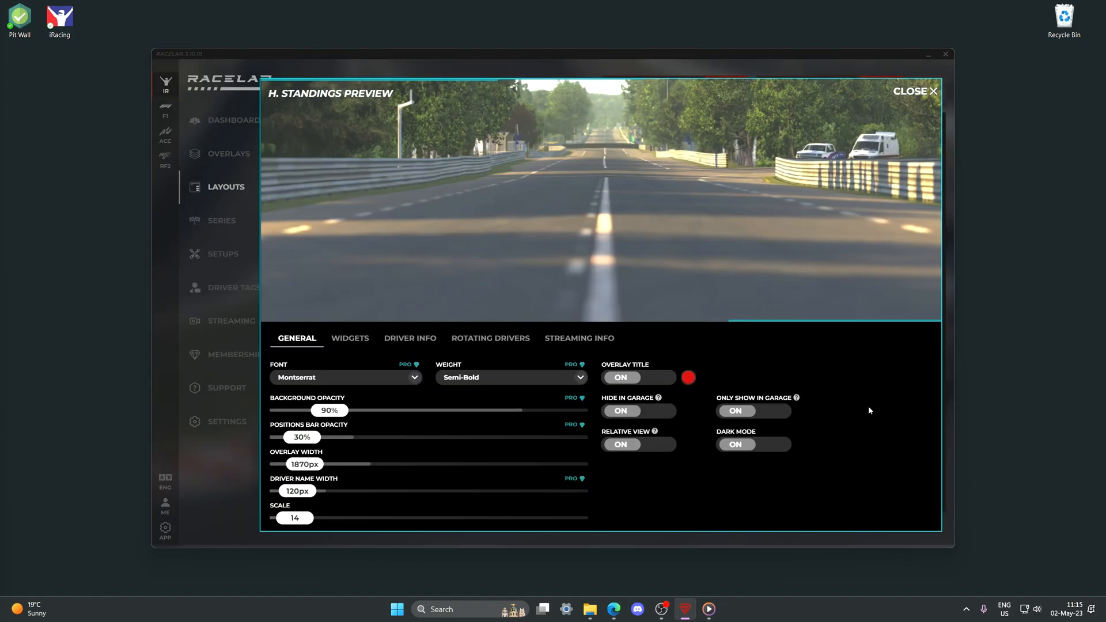
left_click(572, 378)
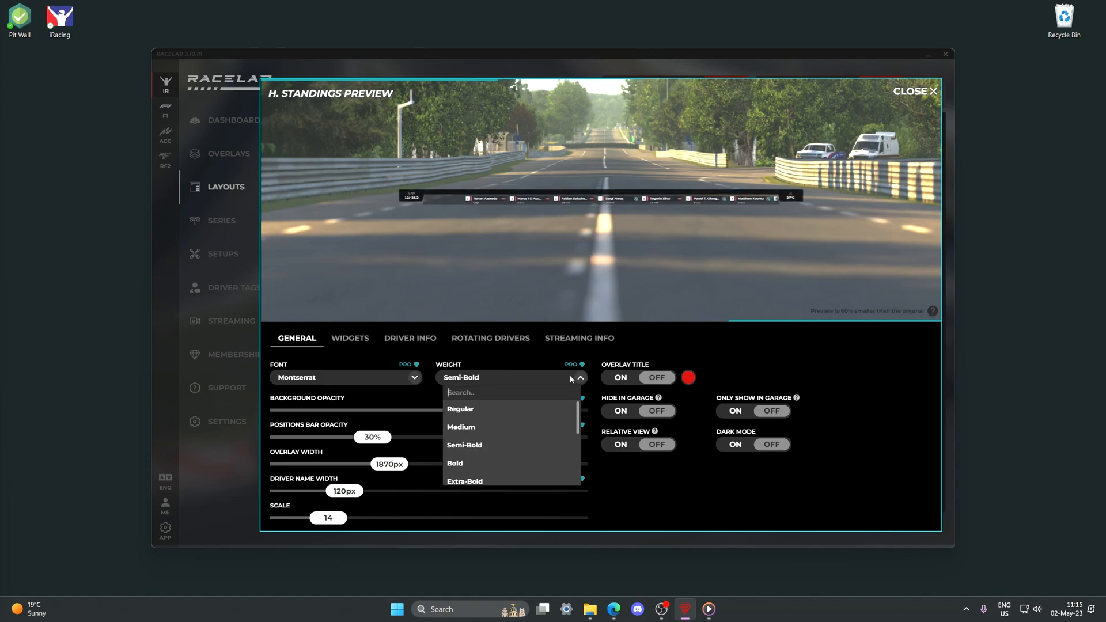
left_click(515, 410)
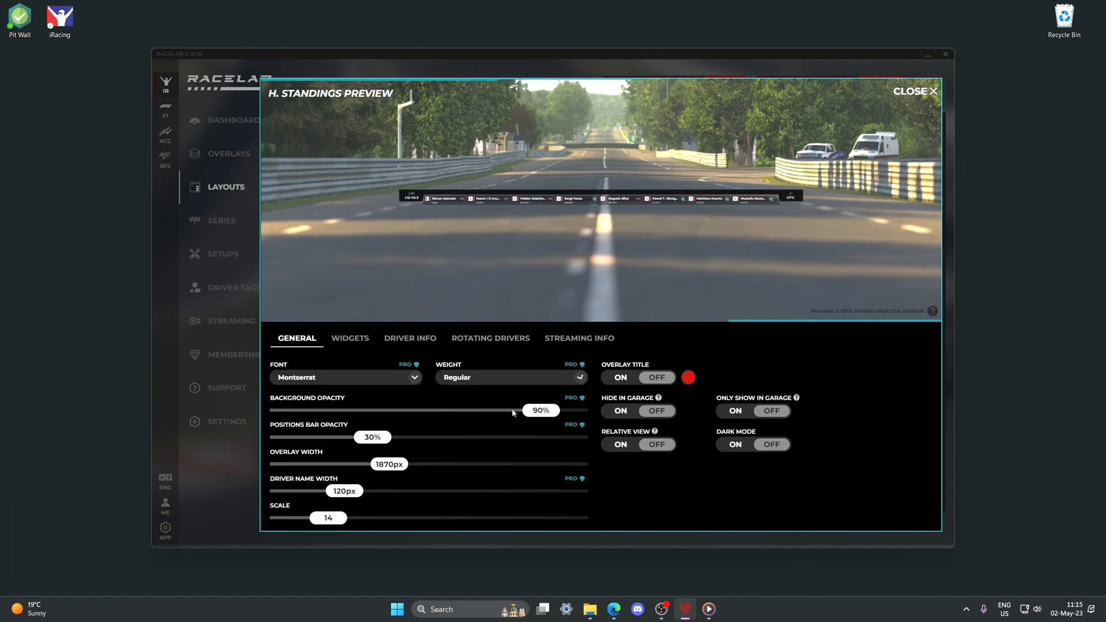
Turn on dark mode for the H. Standings overlay and set its width to 2560px, driver name width to 190px and scale to 25.
left_click(734, 445)
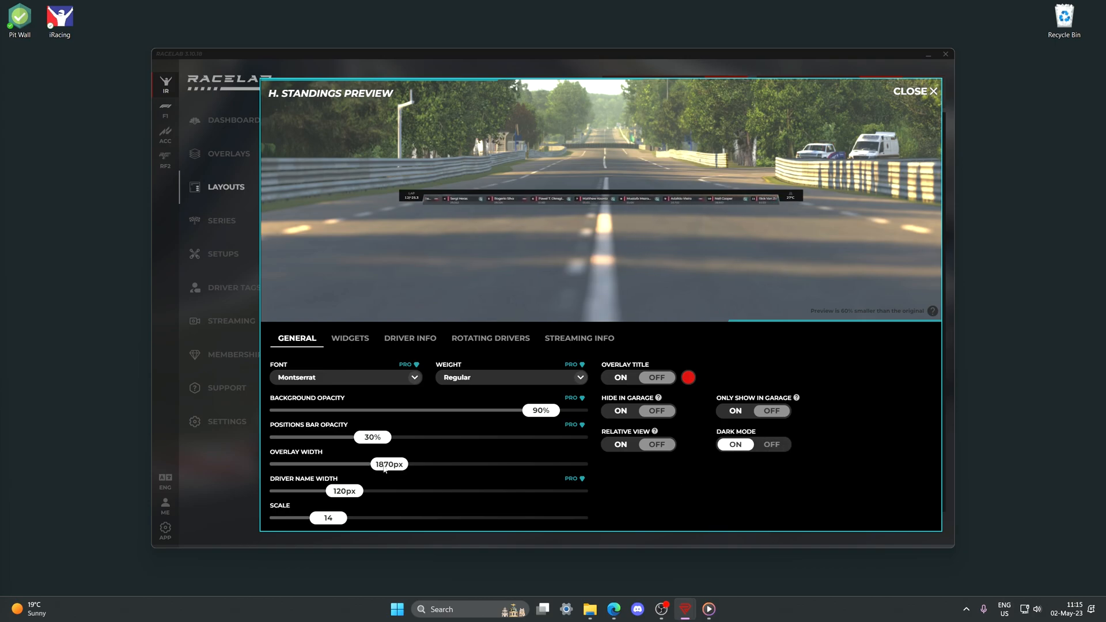
left_click_drag(392, 469, 430, 468)
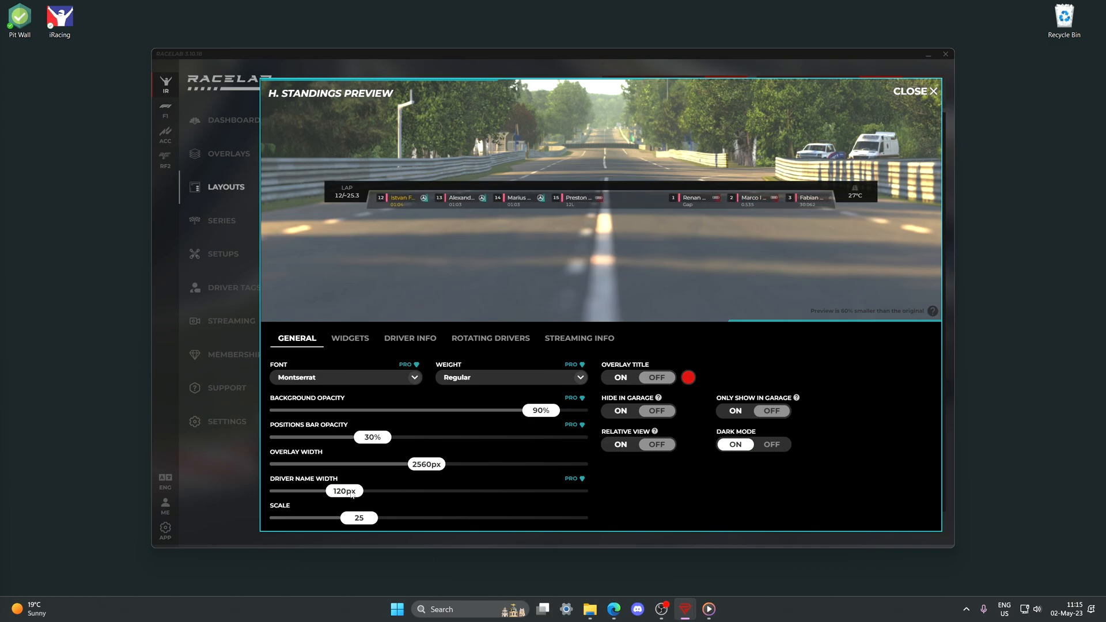
left_click_drag(351, 494, 384, 496)
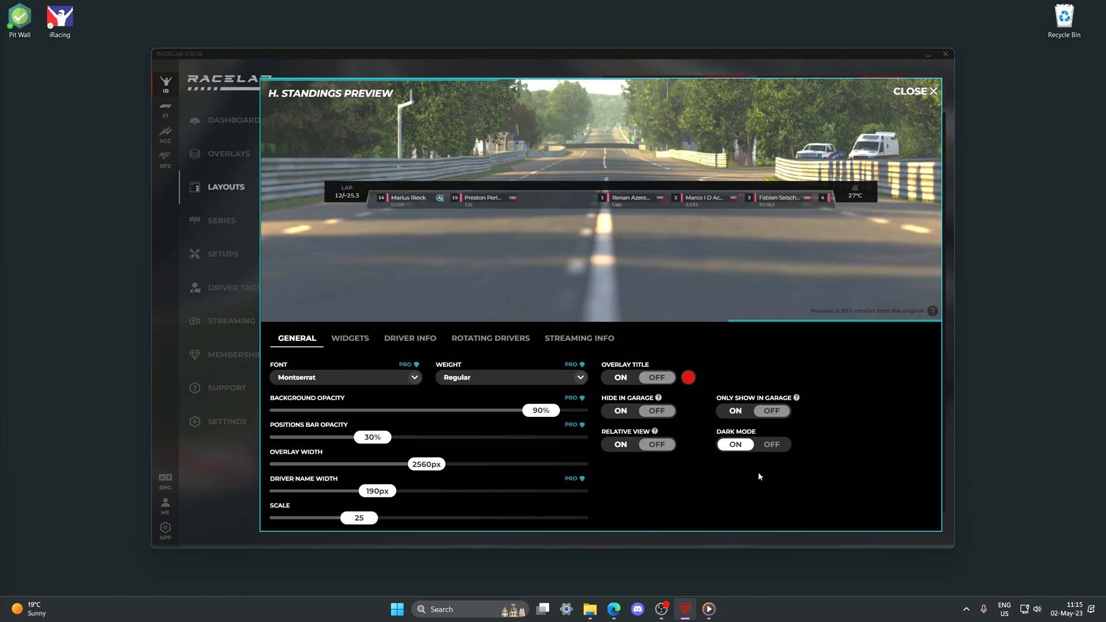
Assign the Series Name widget to the H. Standings overlay's Top #1 slot.
left_click(349, 338)
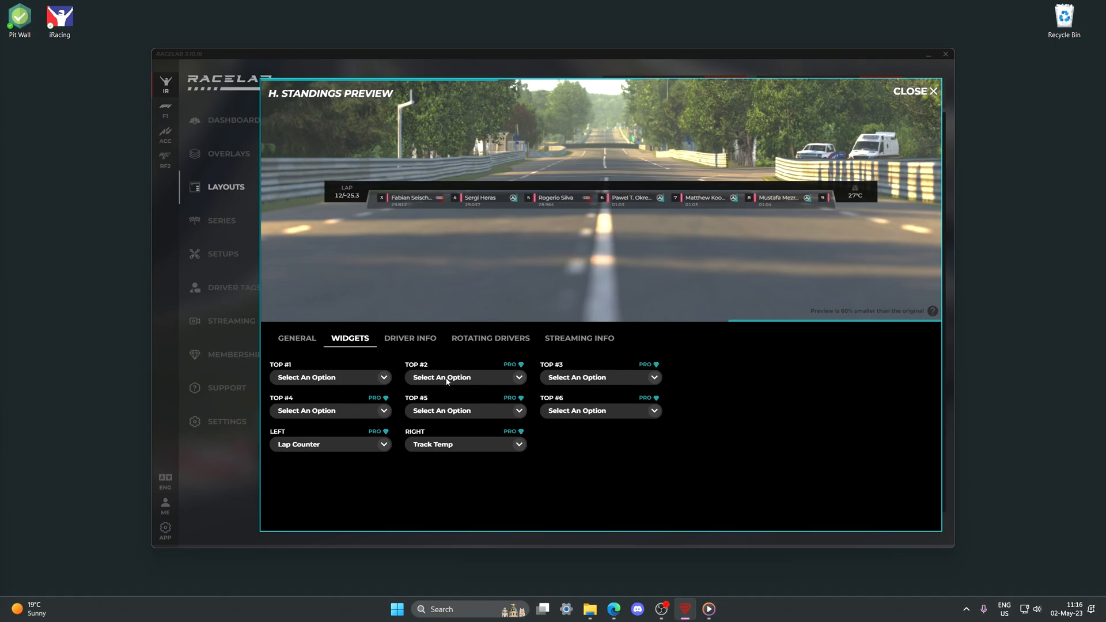
left_click(383, 377)
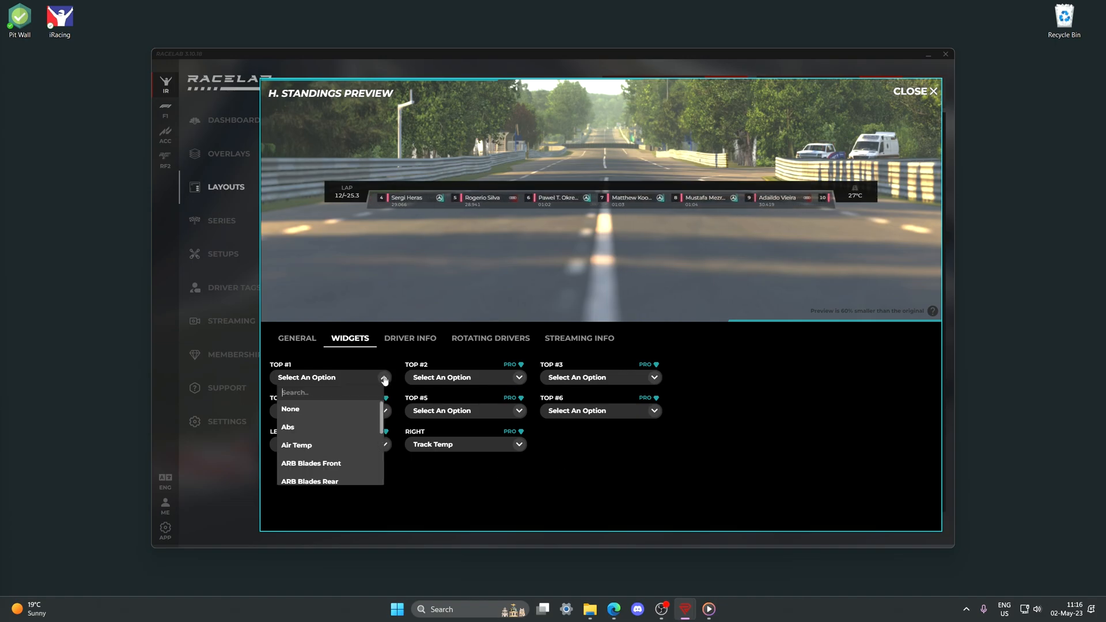
type("seri")
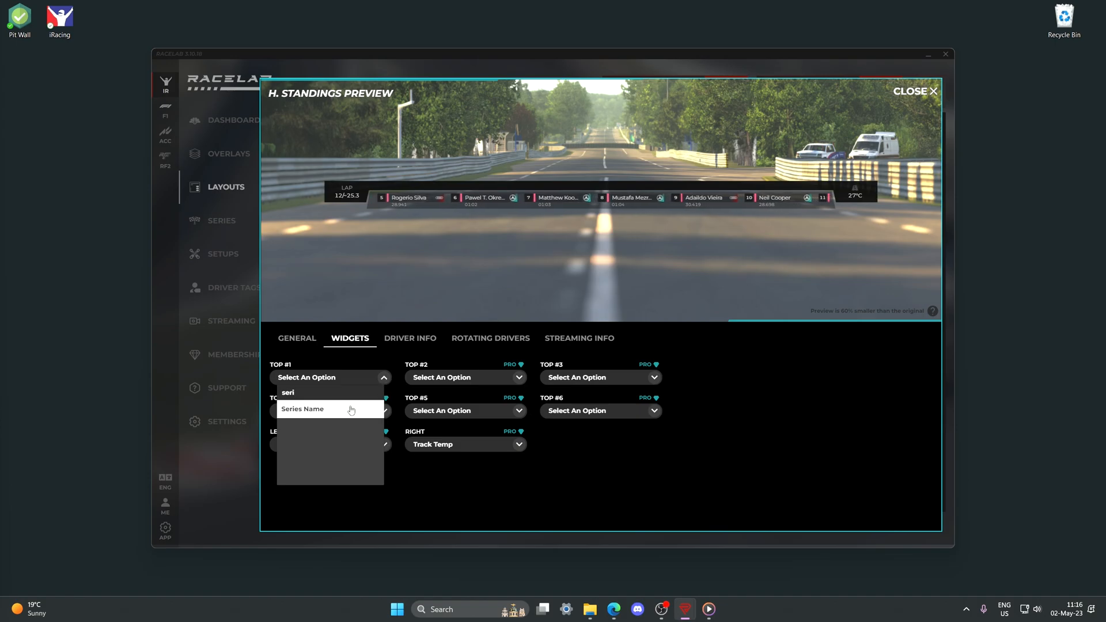
left_click(305, 409)
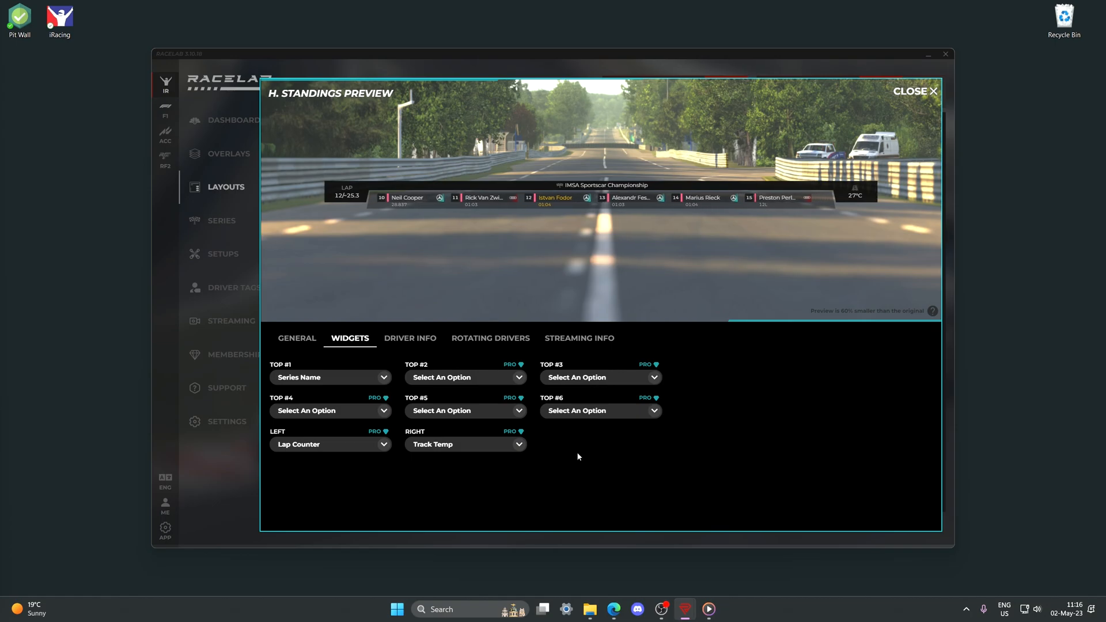
Set the H. Standings overlay's driver name format to F. Lastname.
left_click(411, 340)
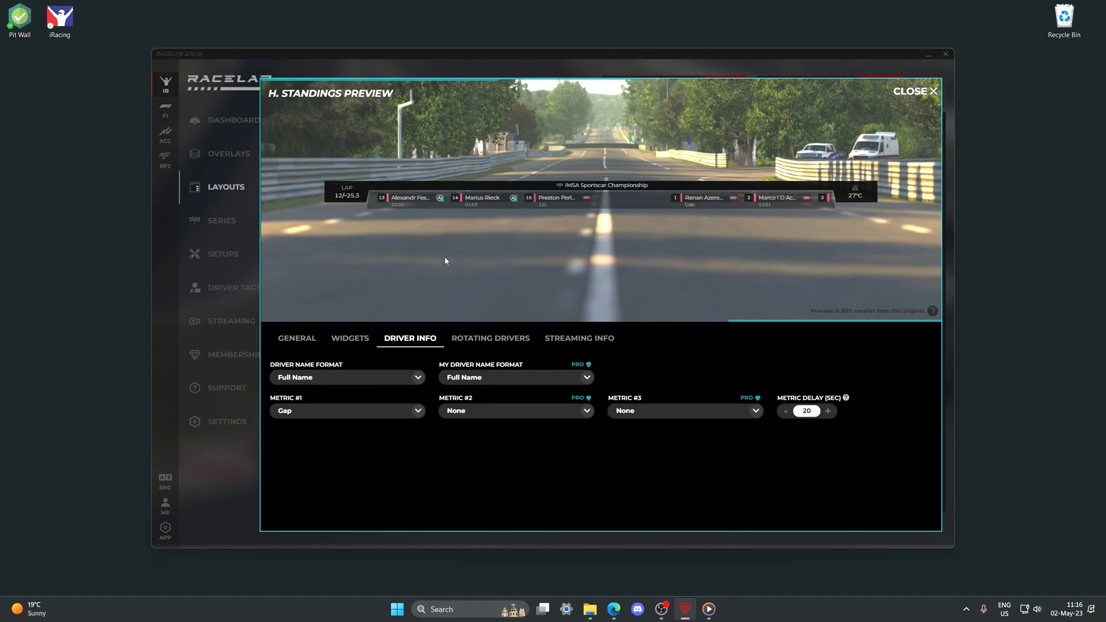
left_click(418, 378)
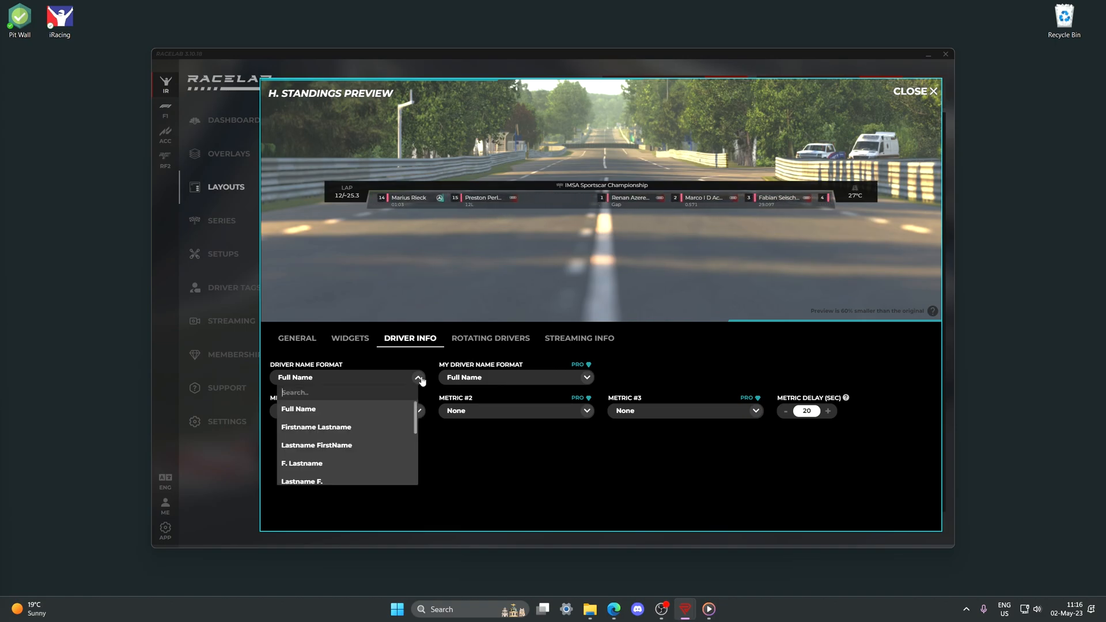
left_click(344, 466)
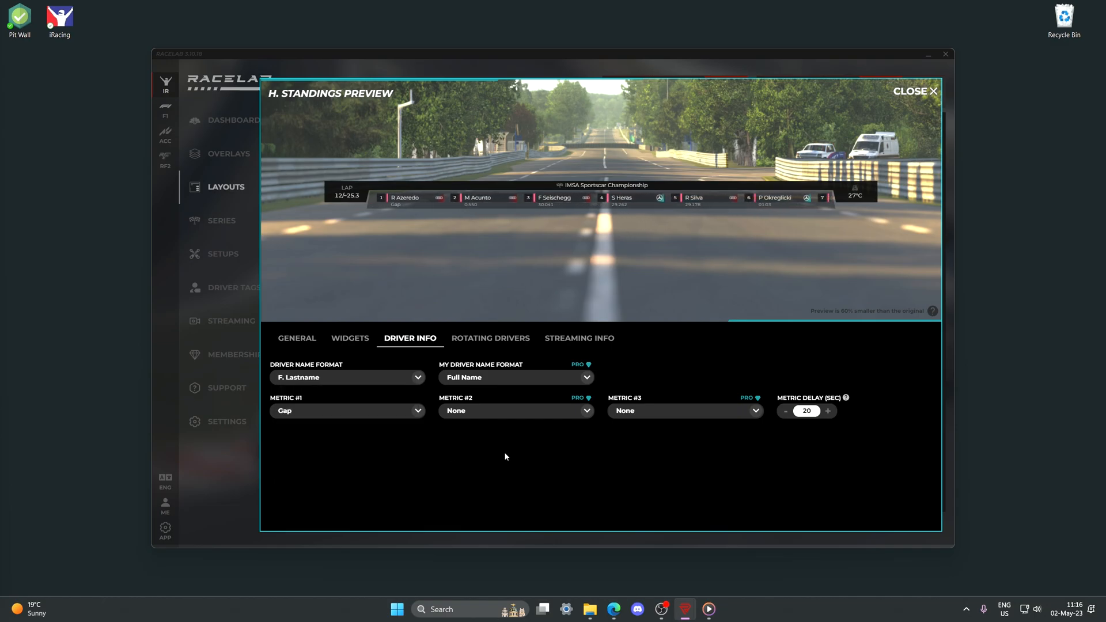
Set the H. Standings overlay's driver rotation speed to 3 and open the layout in demo overlay mode.
left_click(491, 338)
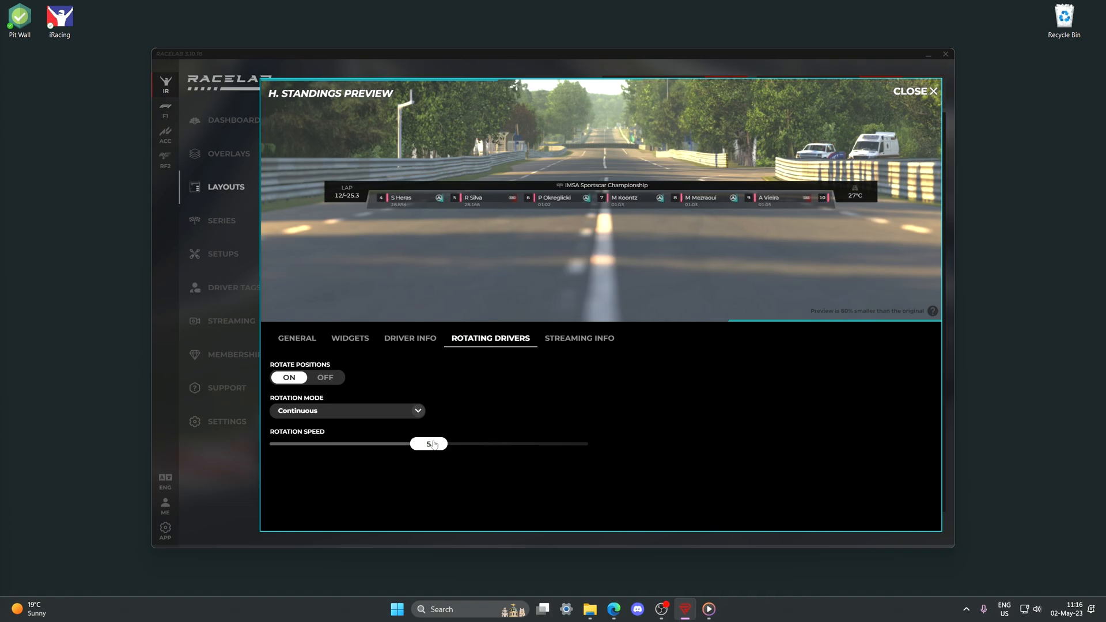
left_click_drag(433, 449, 376, 448)
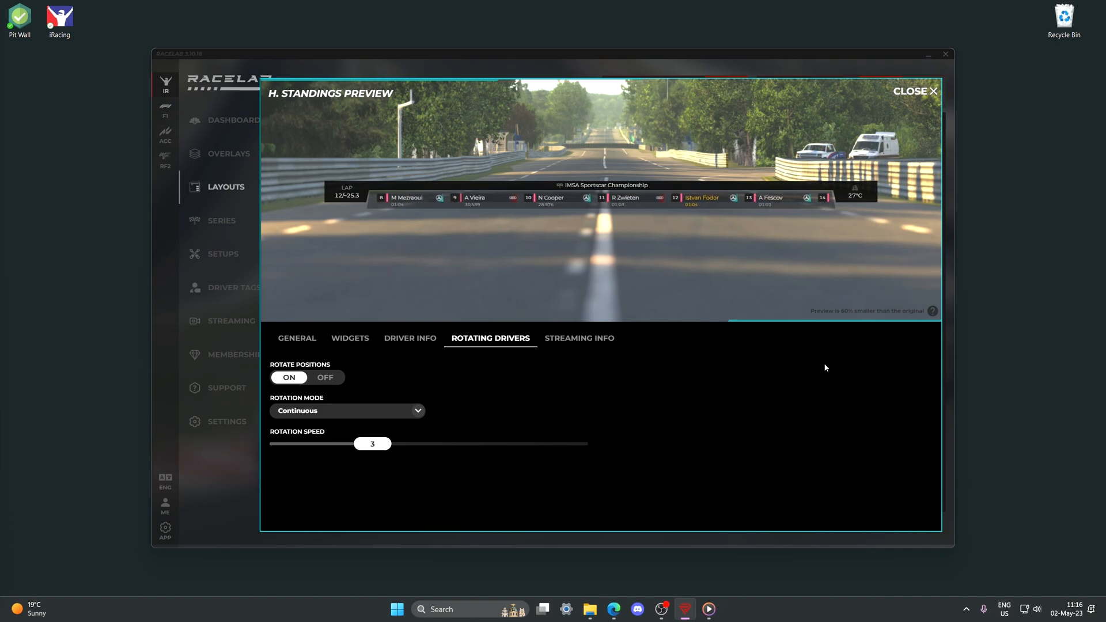
left_click(911, 92)
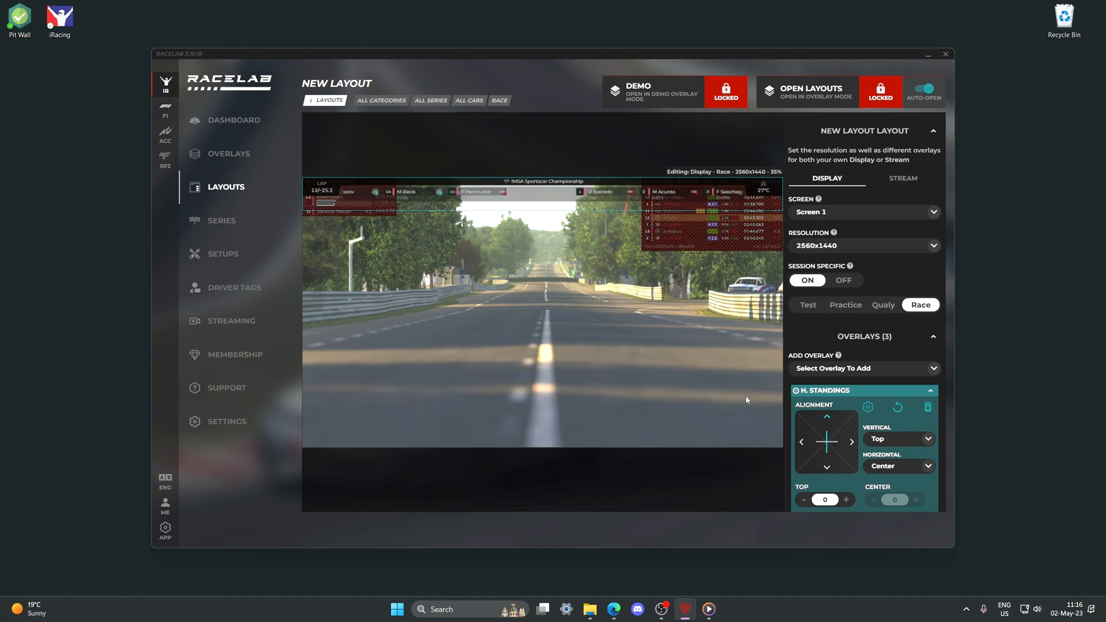
left_click(657, 94)
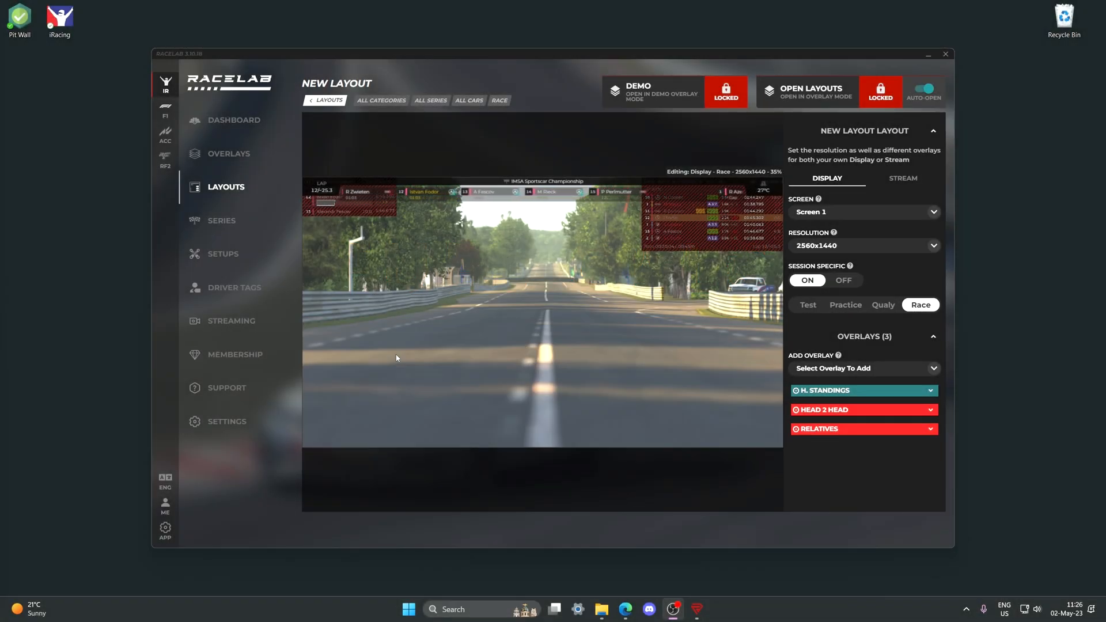
Add a Fuel Calculator overlay to the Race layout and place it near the center, about 685 from the top and 906 from the left.
left_click(930, 391)
left_click(930, 392)
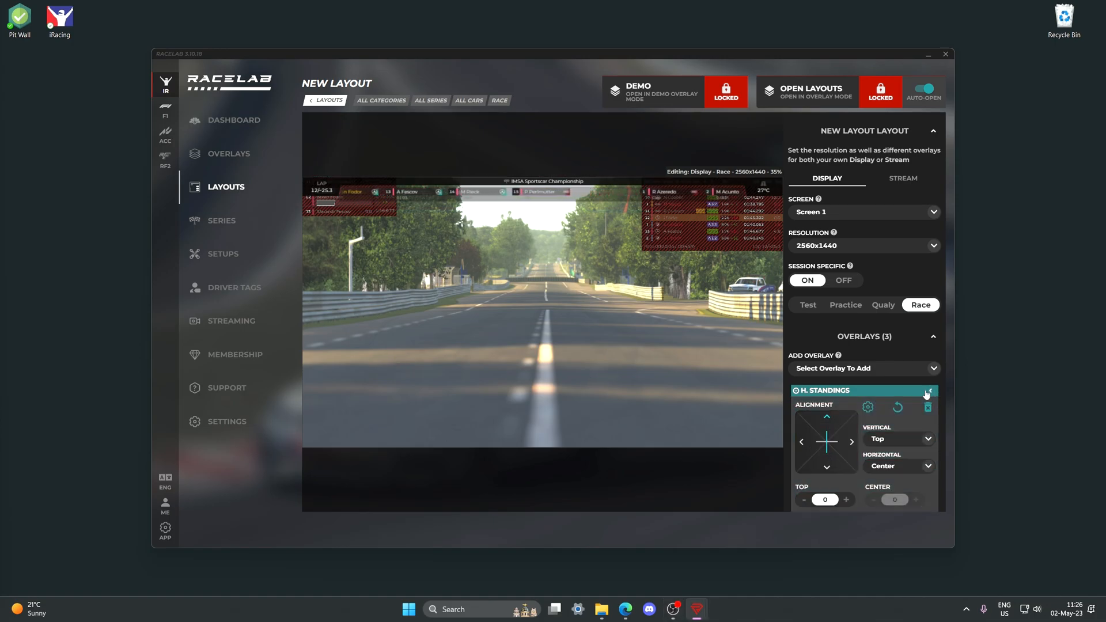
left_click(932, 369)
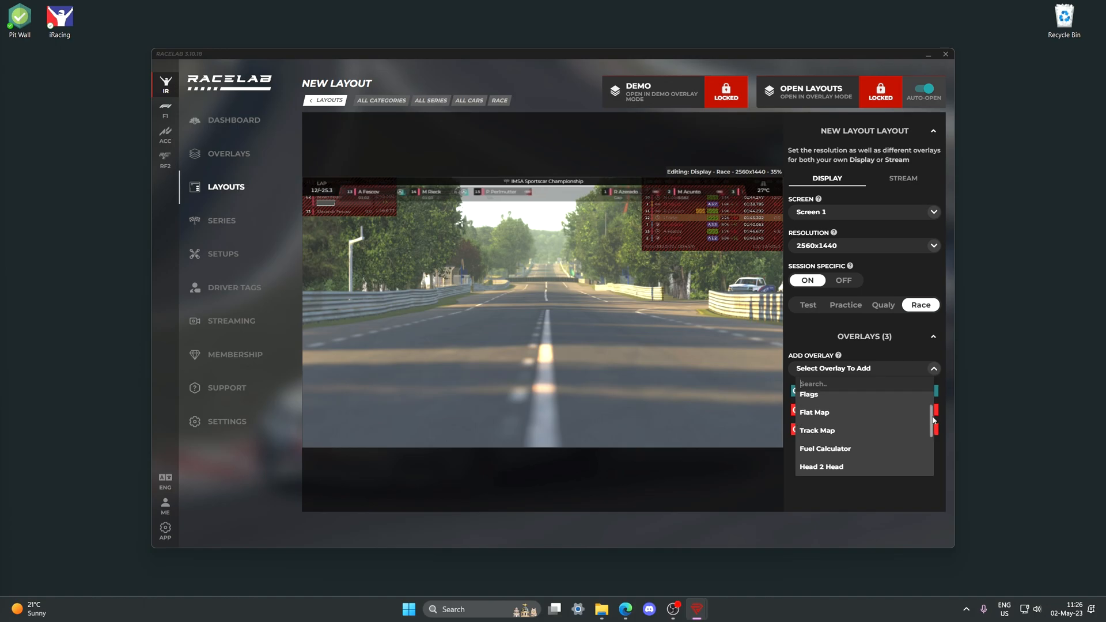
left_click(863, 444)
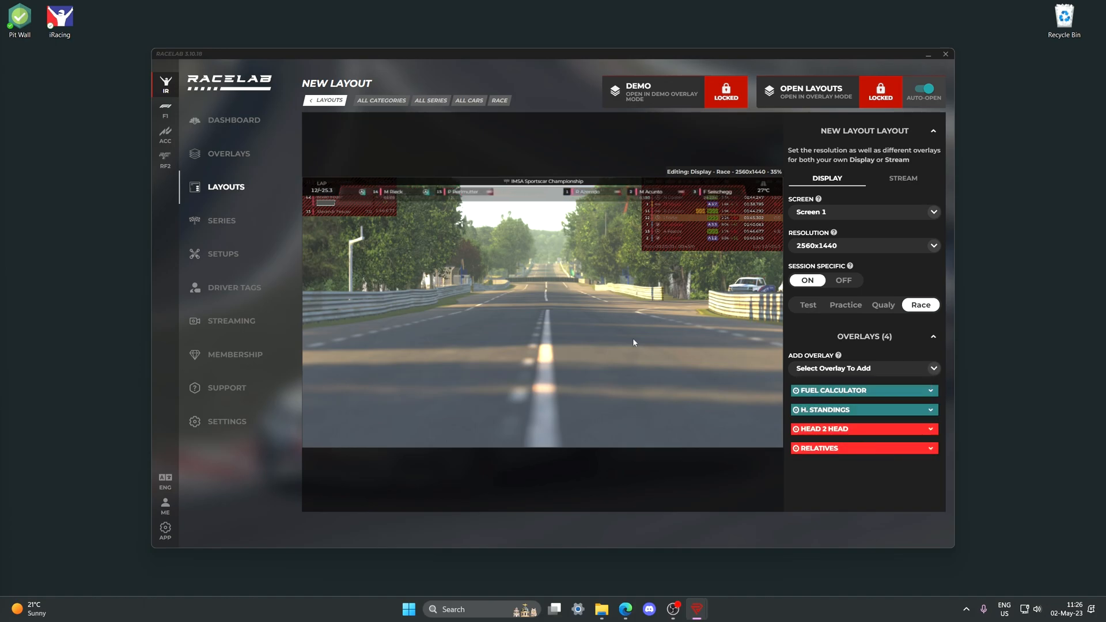
left_click_drag(609, 325, 537, 323)
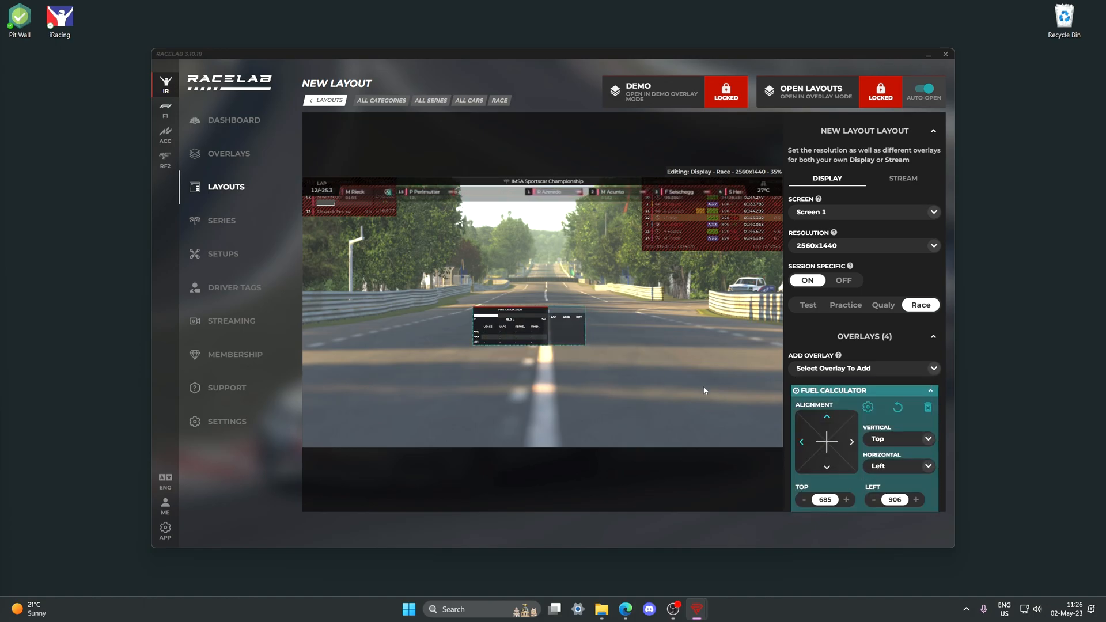
Set the Fuel Calculator's font weight to Regular and scale to 22, and turn off its overlay title.
left_click(867, 407)
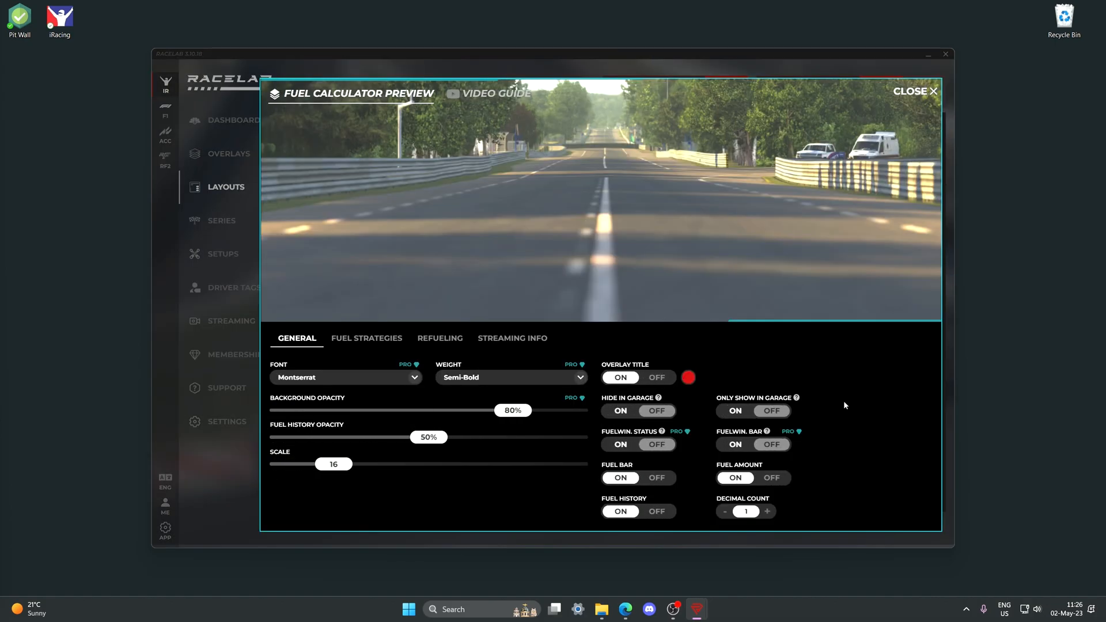
left_click(524, 377)
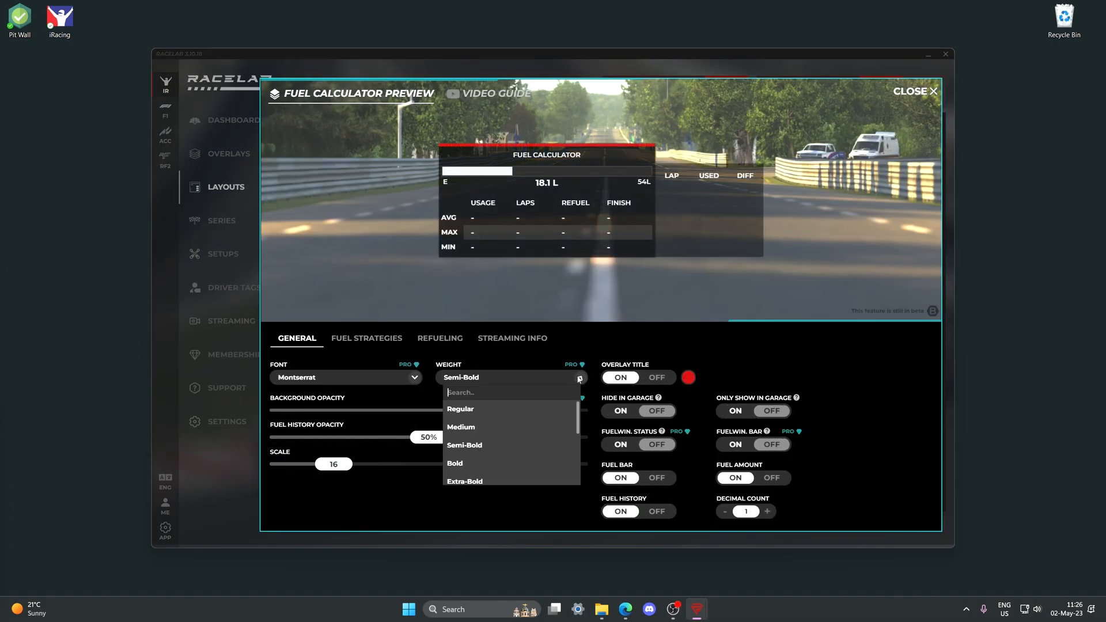
left_click(532, 410)
left_click(658, 378)
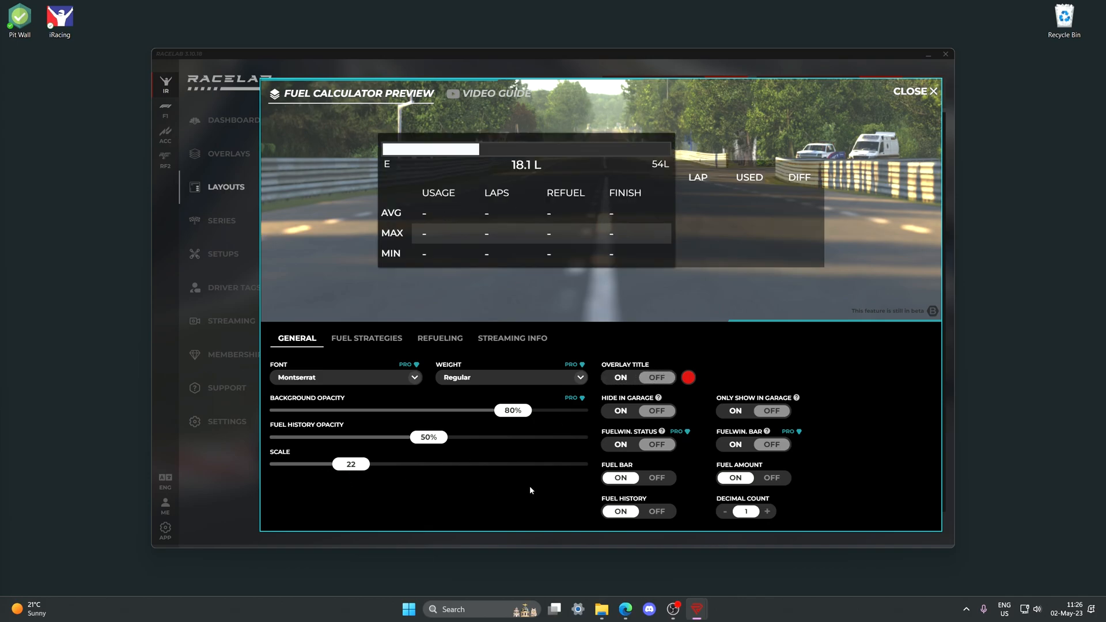
Show the last 5 lap average and last 10 lap average fuel strategies in the Fuel Calculator overlay.
left_click(382, 341)
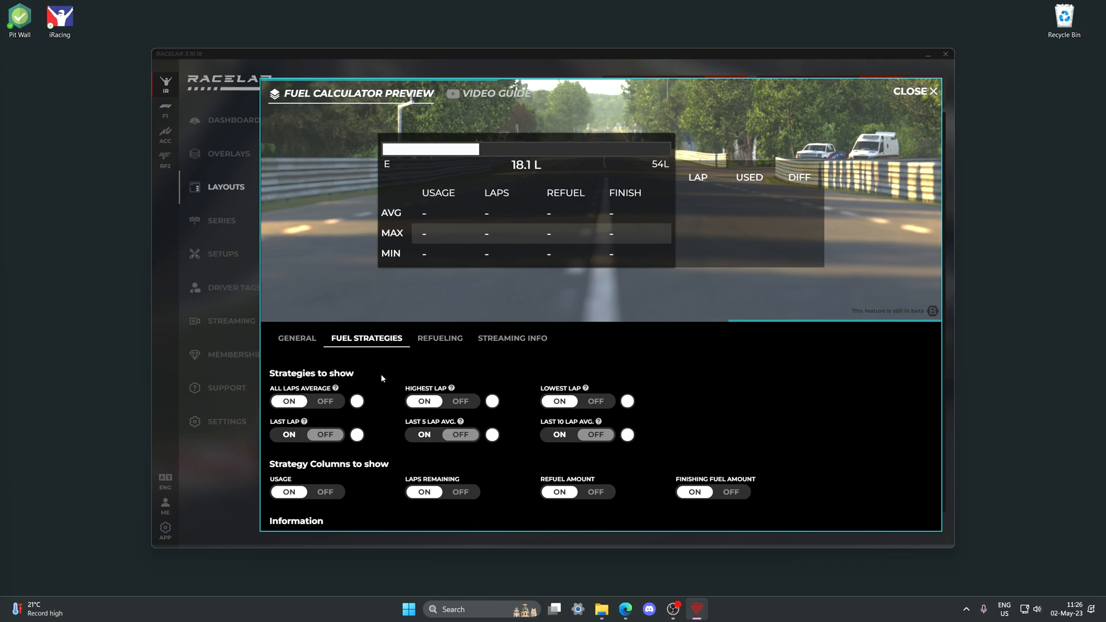
mouse_move(558, 389)
left_click(418, 435)
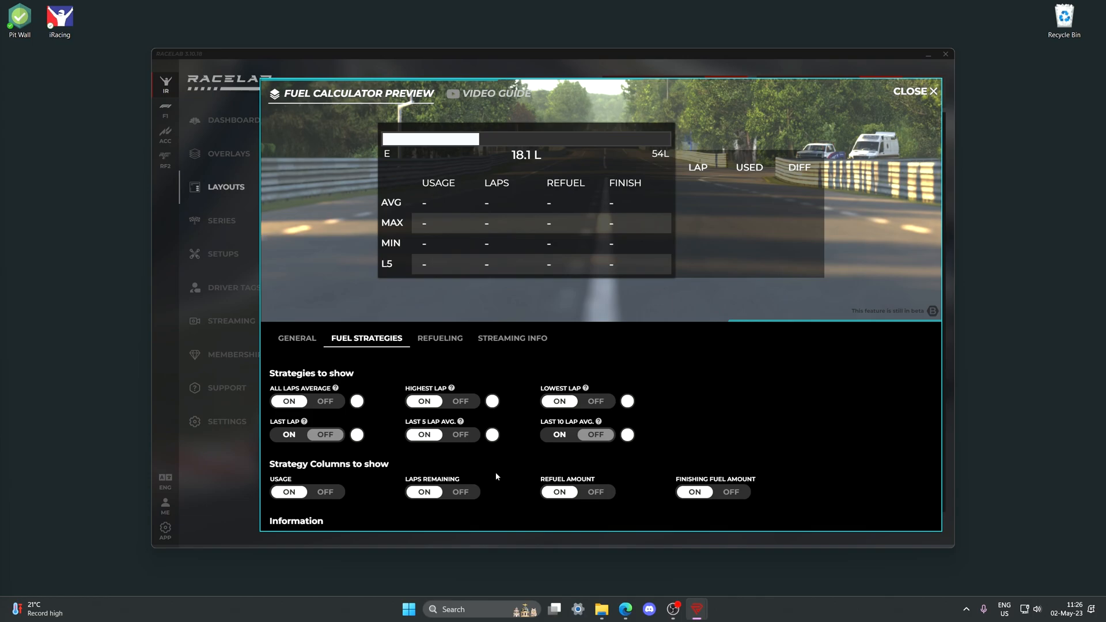
left_click(559, 434)
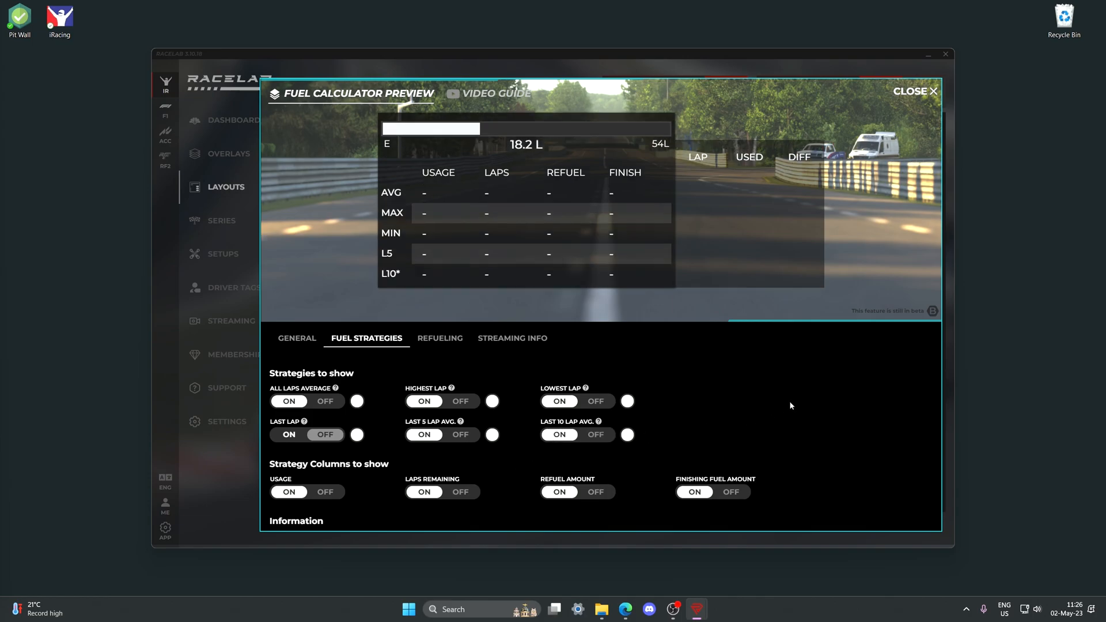
Examine the refueling options of the master Fuel Calculator overlay, including the strategies available for refueling.
left_click(440, 341)
left_click(562, 384)
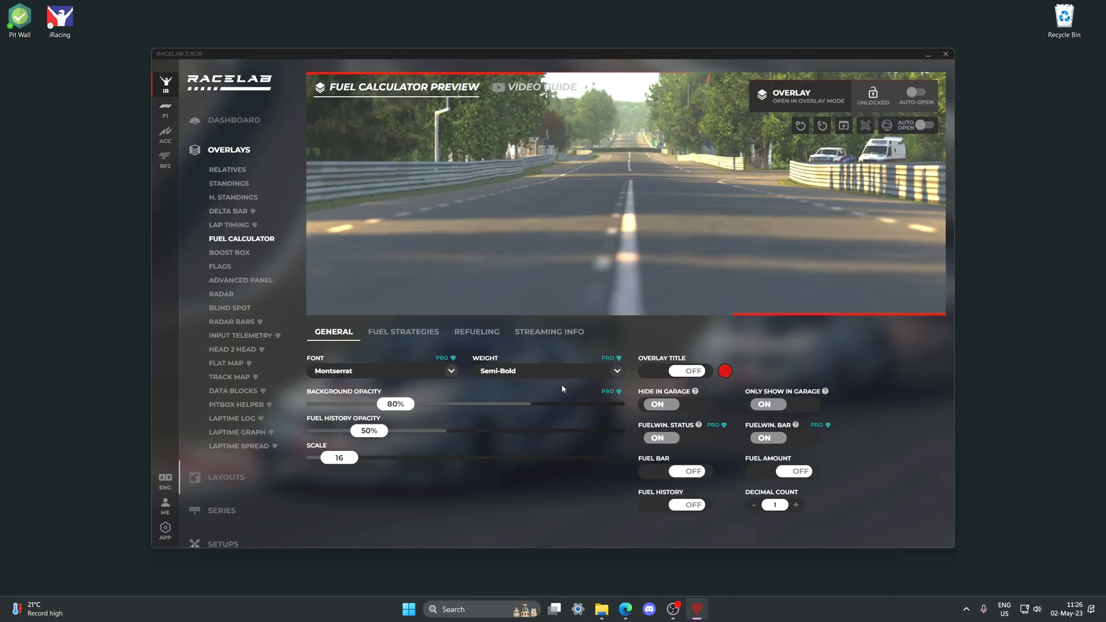
left_click(477, 332)
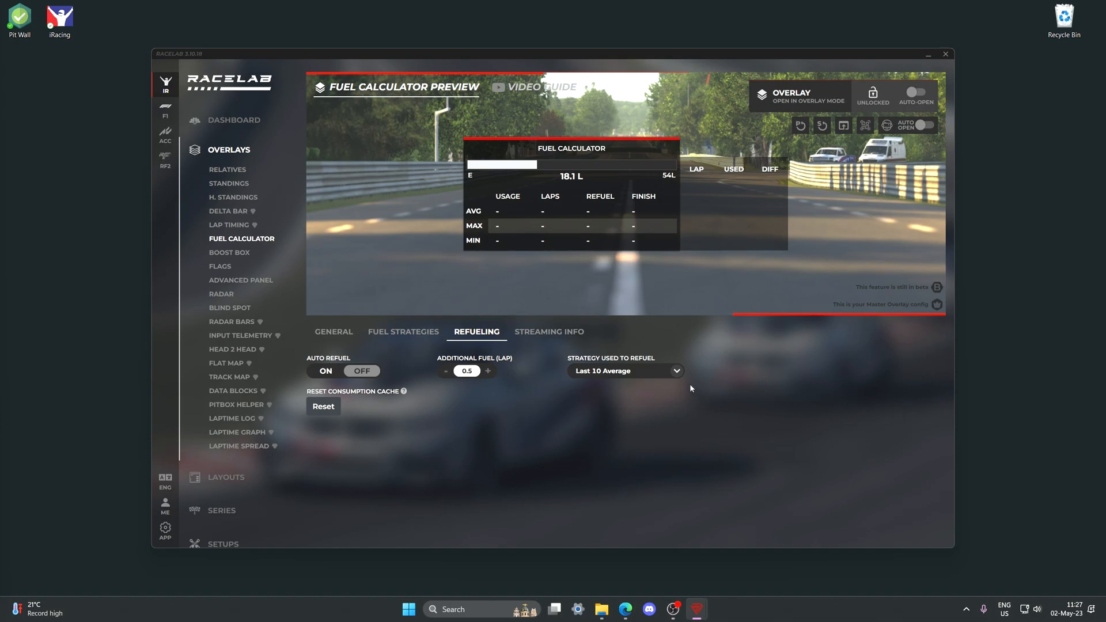
left_click(678, 372)
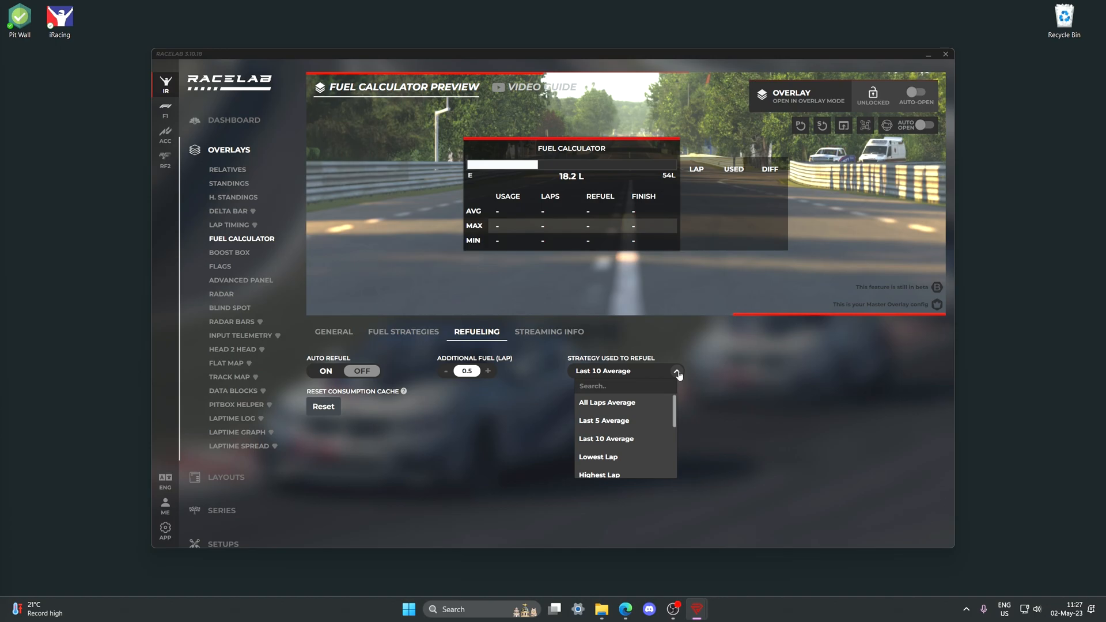
left_click(678, 372)
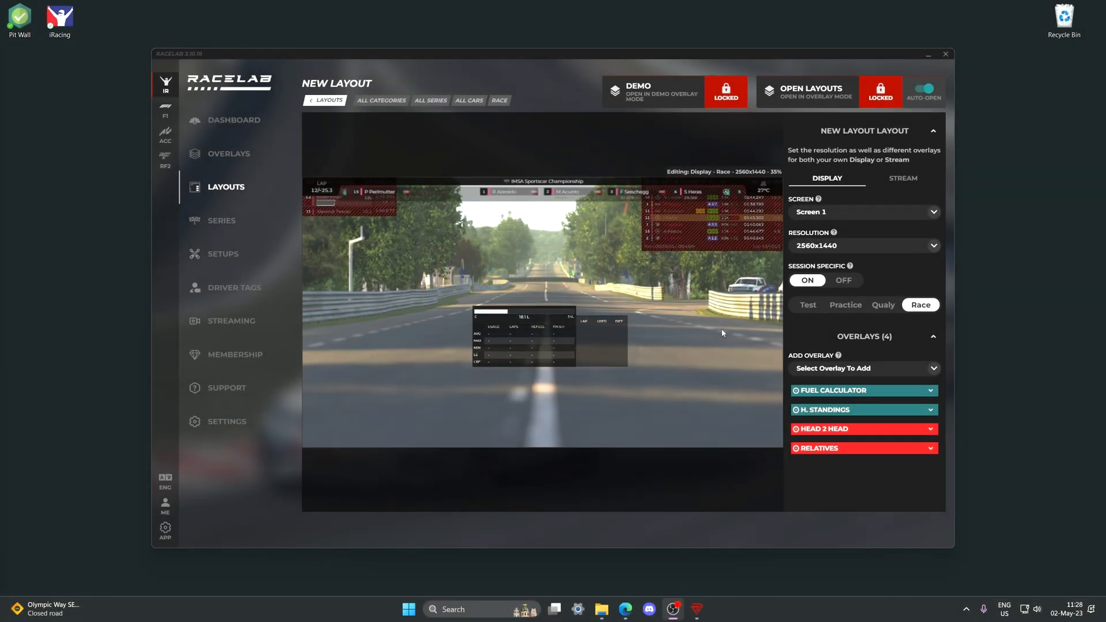
Add a Blind Spot overlay to the Race layout and place it below the Fuel Calculator, about 1105 from the top and 909 from the left.
left_click(933, 369)
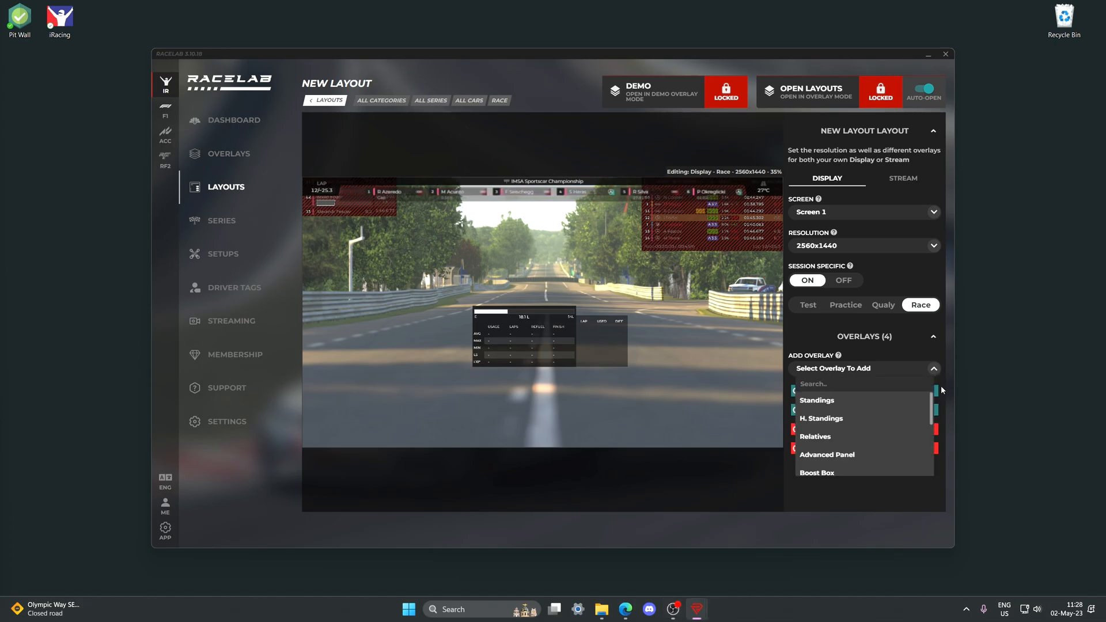
left_click(863, 385)
type("blin")
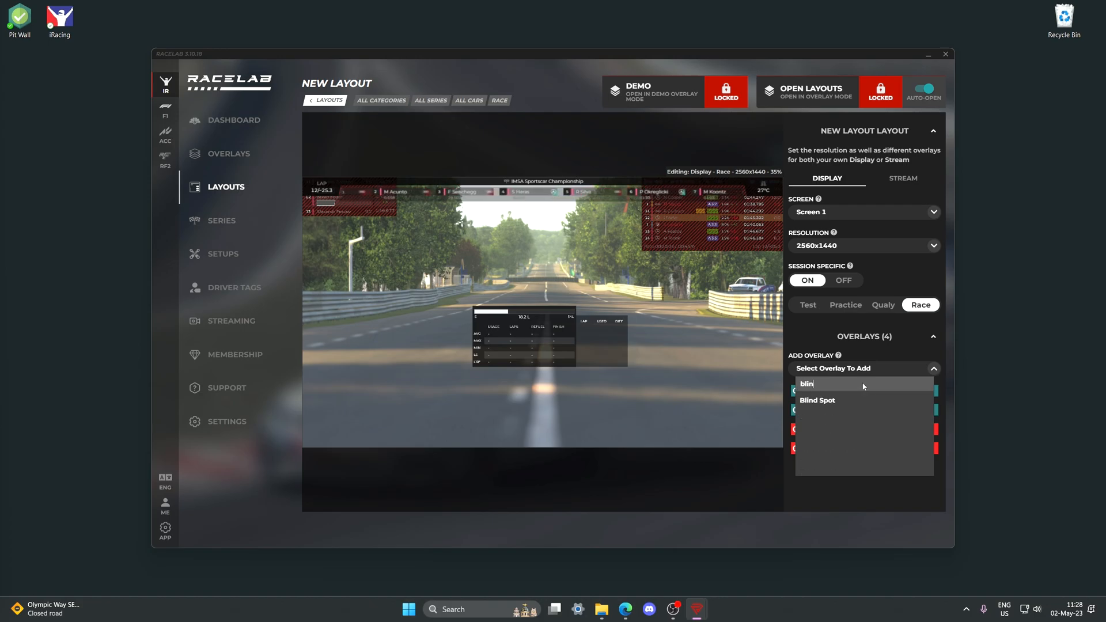
left_click(839, 401)
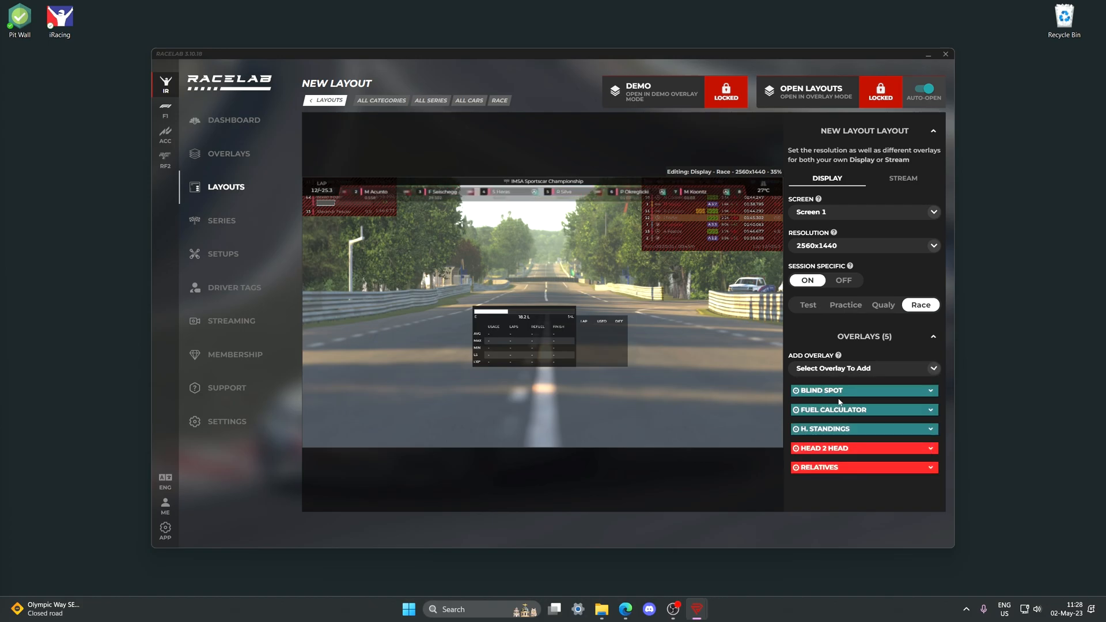
left_click_drag(658, 321, 590, 397)
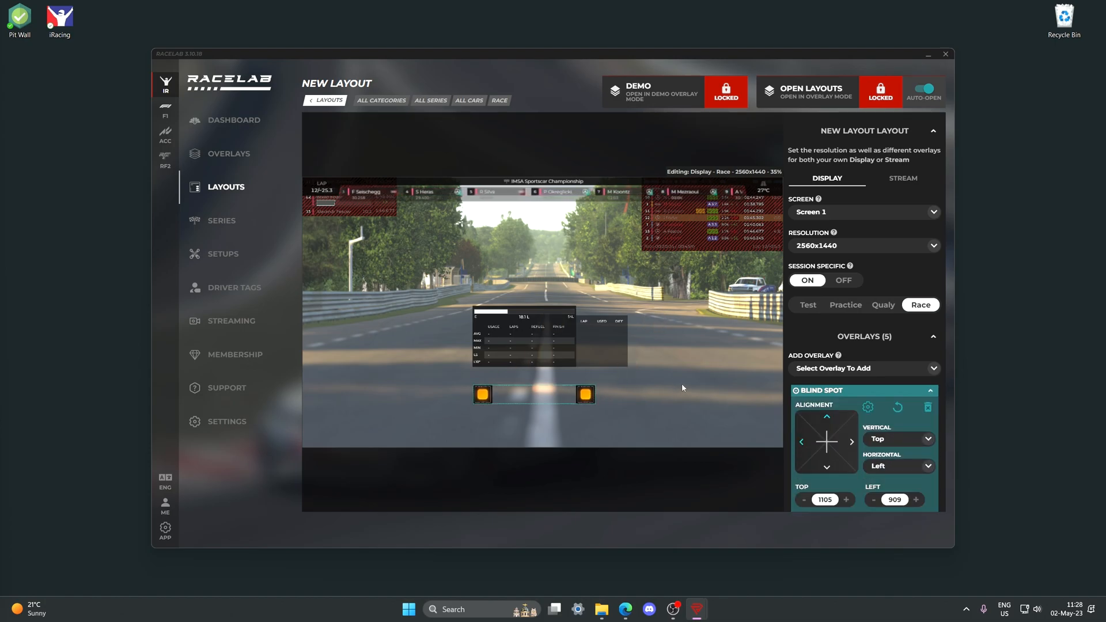
left_click(919, 390)
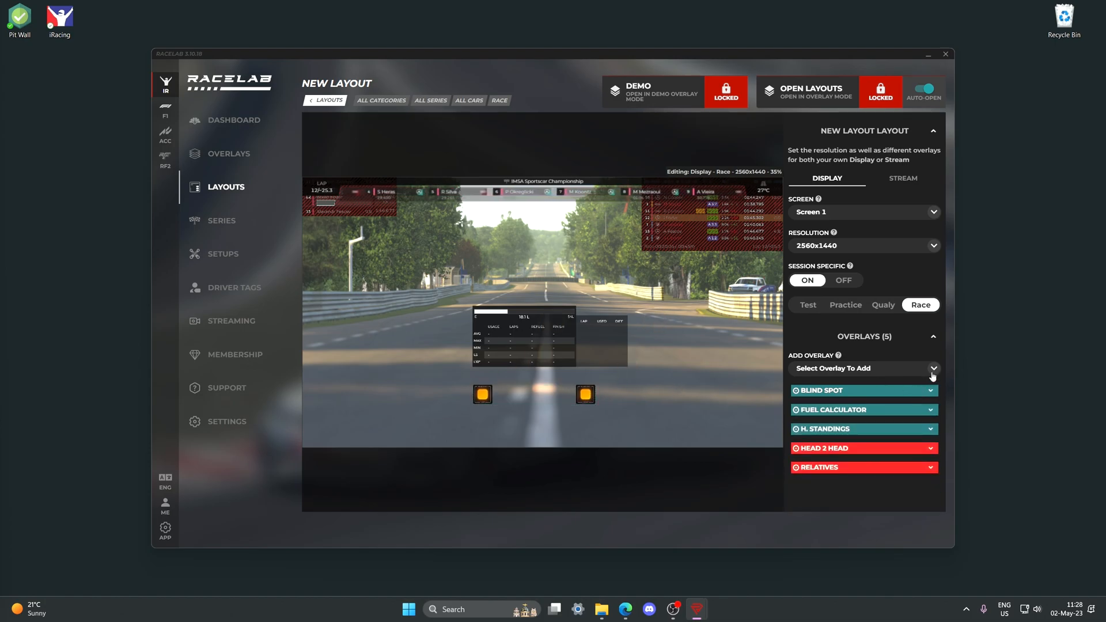
Add a Radar overlay to the Race layout and place it left of the Fuel Calculator, about 507 from the top and 331 from the left.
left_click(932, 368)
type("rasd")
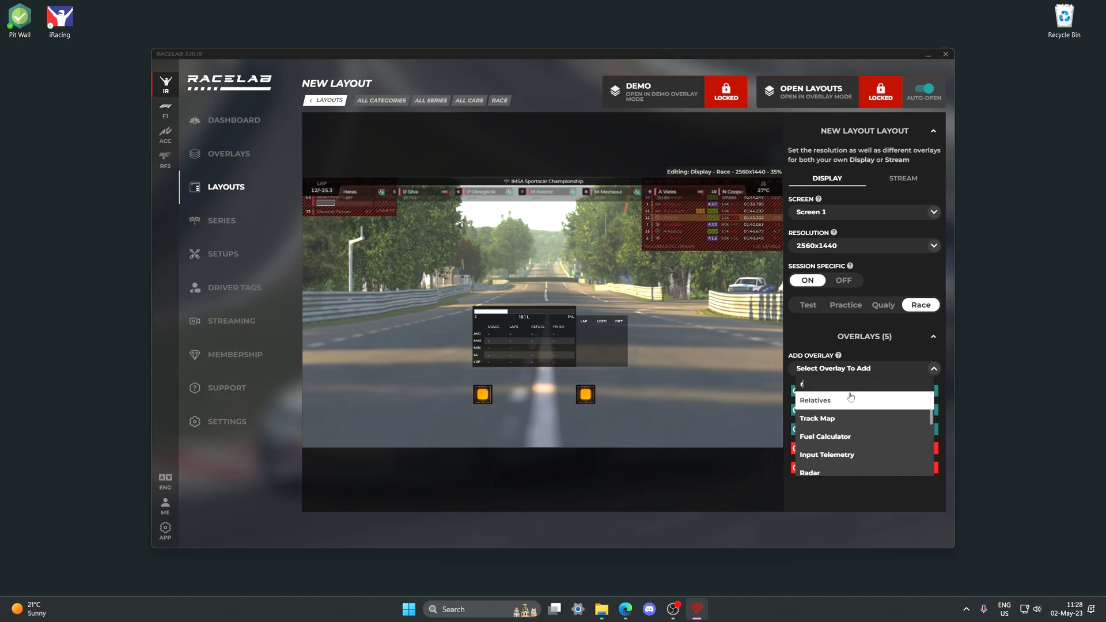
key("BackSpace")
key("BackSpace")
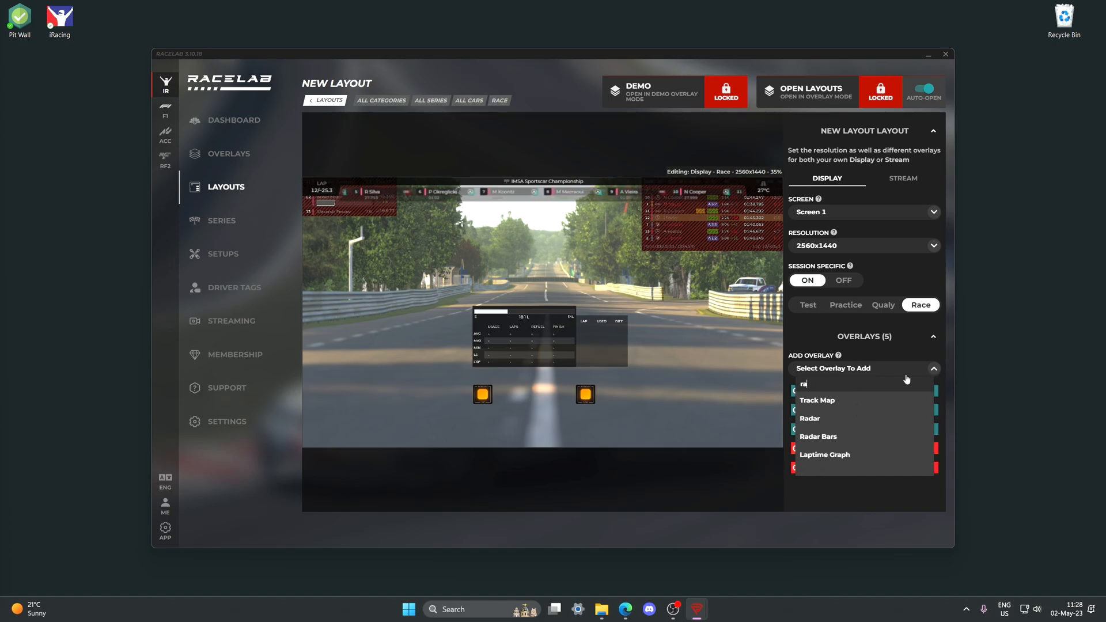
type("d")
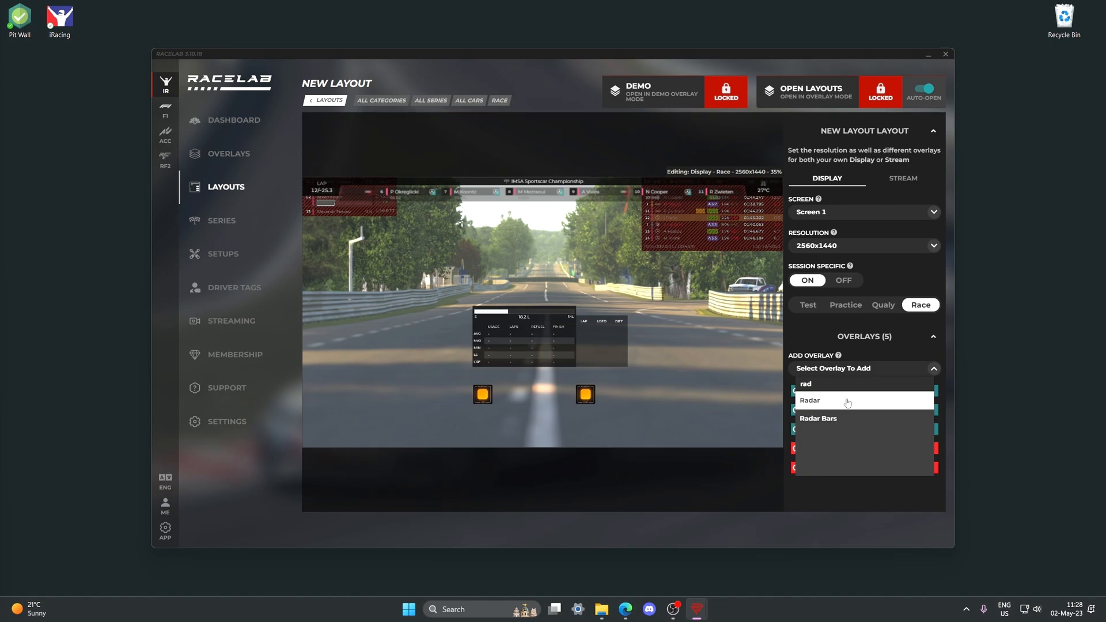
left_click(847, 401)
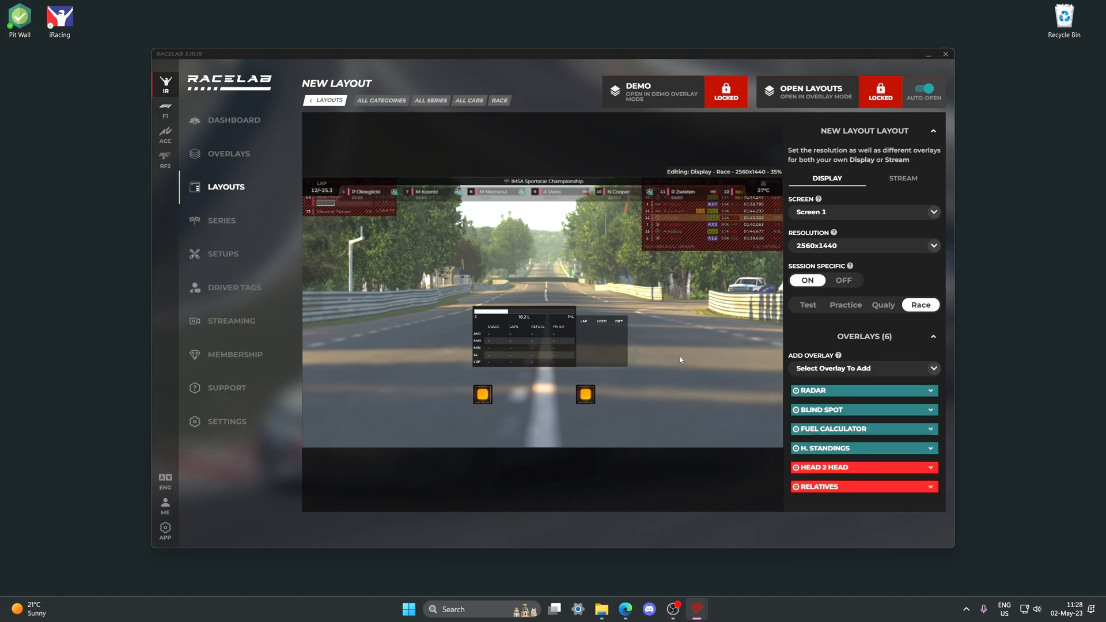
left_click_drag(575, 344, 393, 305)
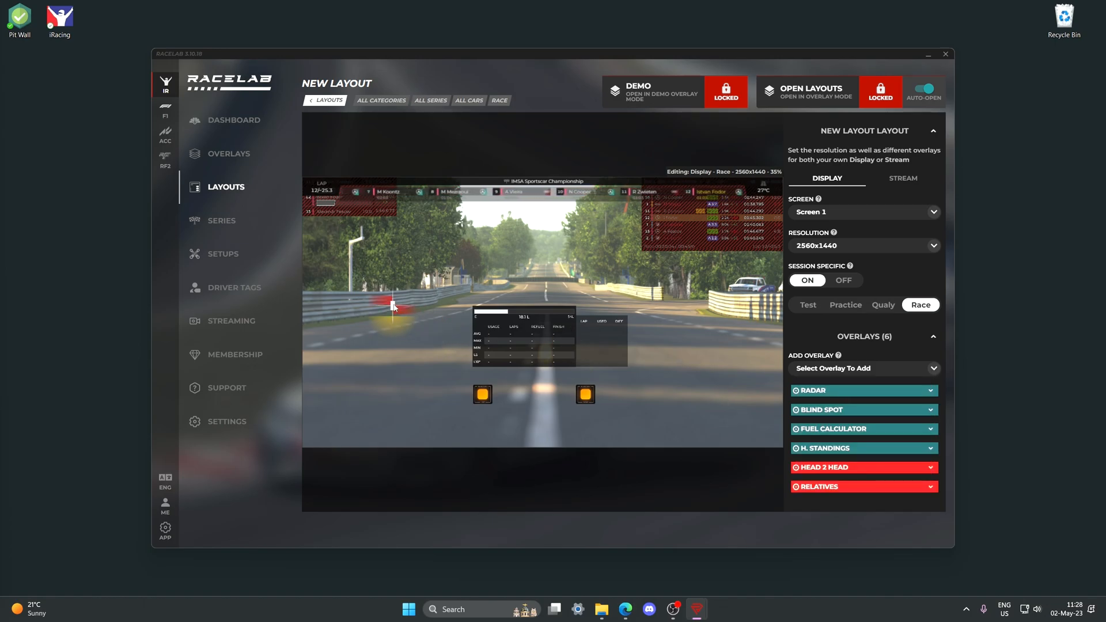
Review the Blind Spot overlay's general and color options and set its type to Squared.
left_click(486, 400)
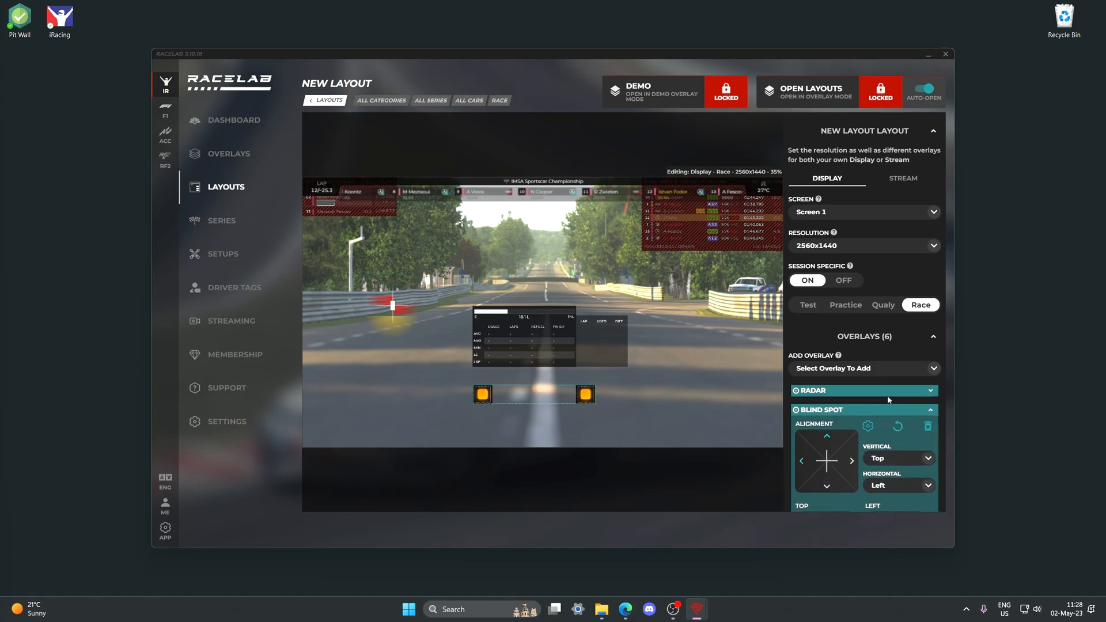
left_click(867, 425)
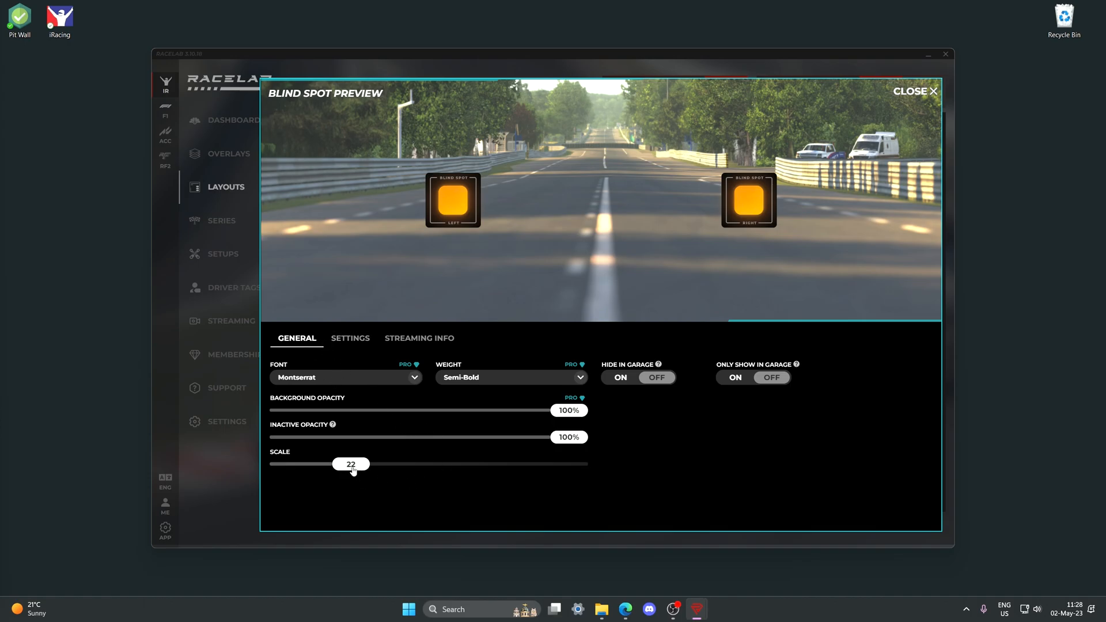
left_click(358, 341)
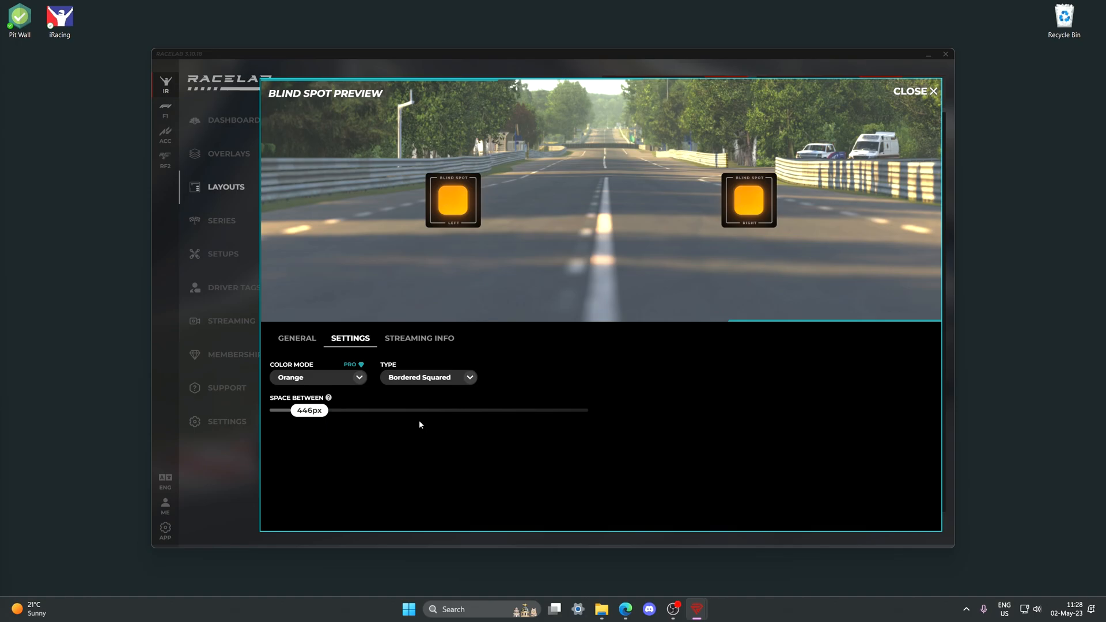
left_click(358, 378)
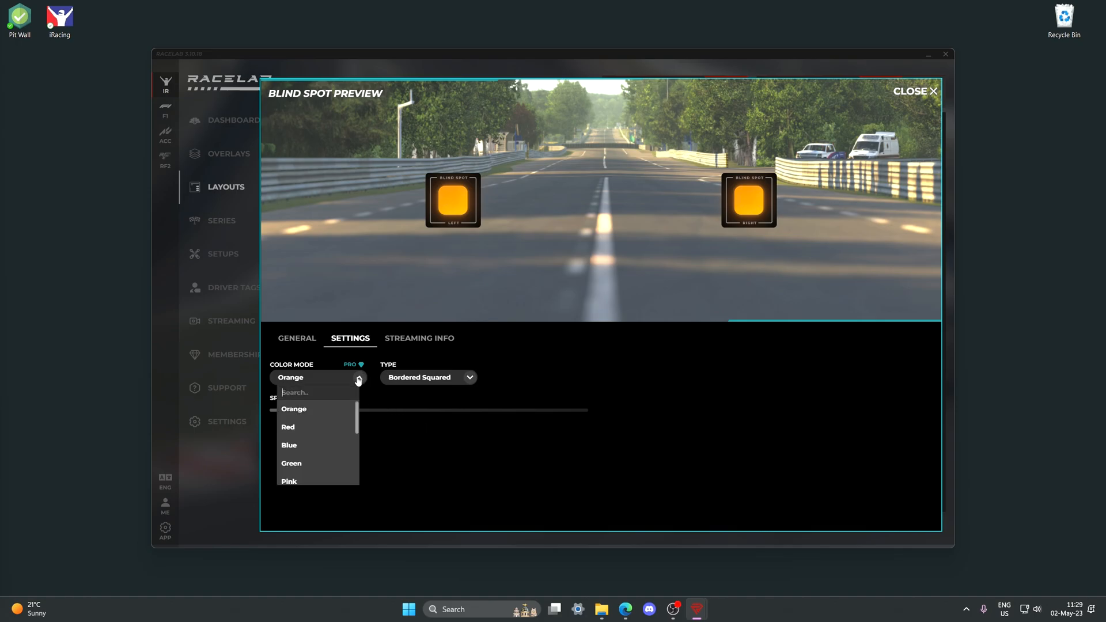
left_click(360, 379)
left_click(469, 379)
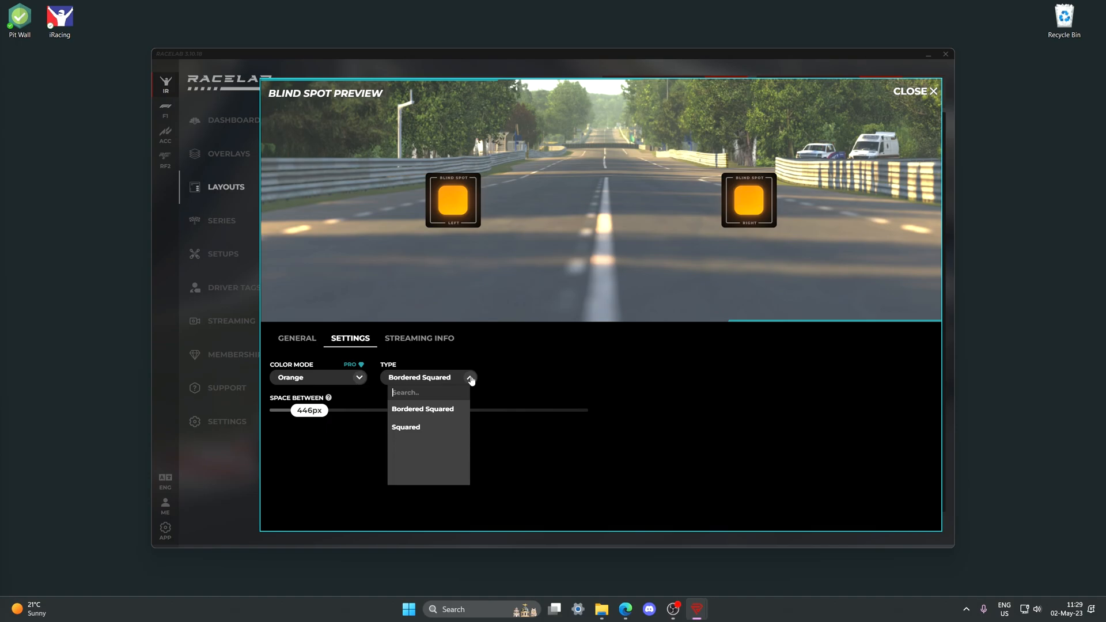
left_click(432, 426)
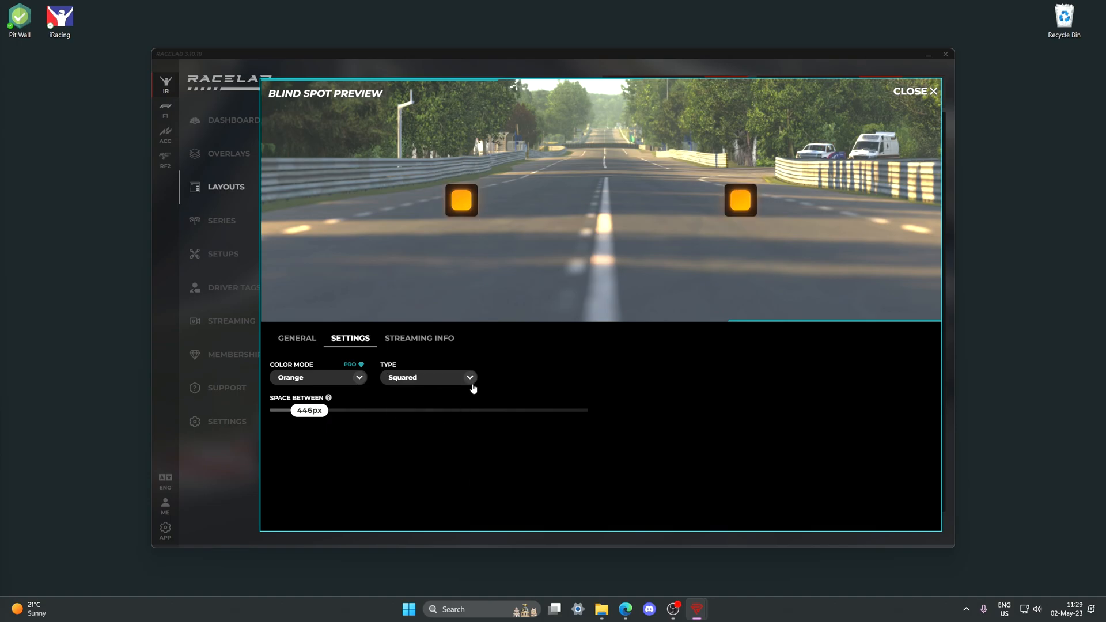
left_click(913, 92)
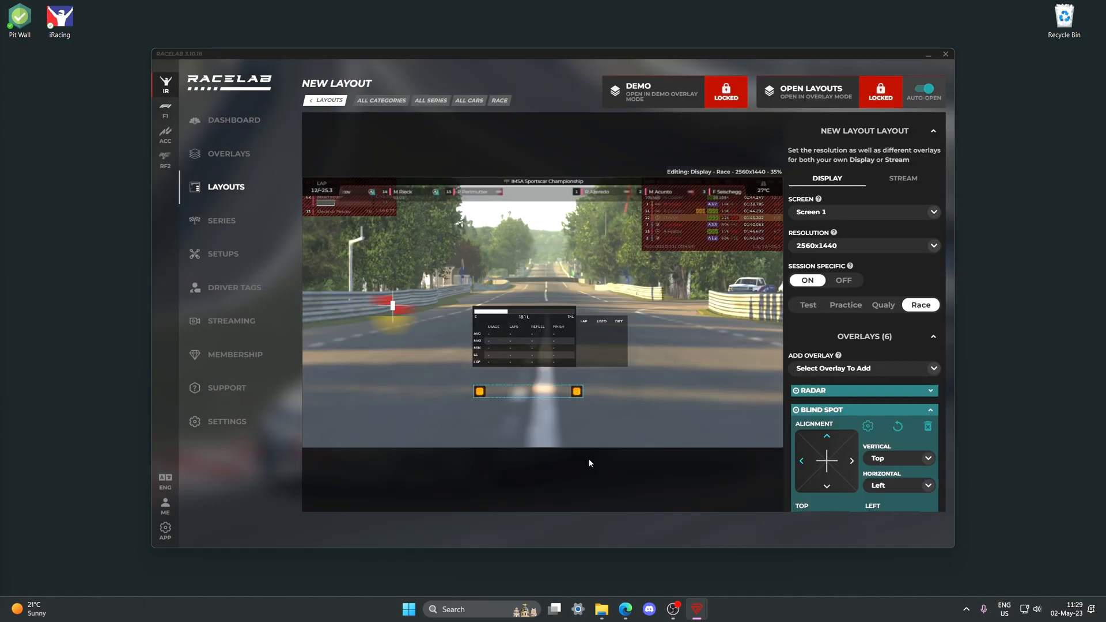
Turn on dark mode for the Radar overlay.
left_click(397, 311)
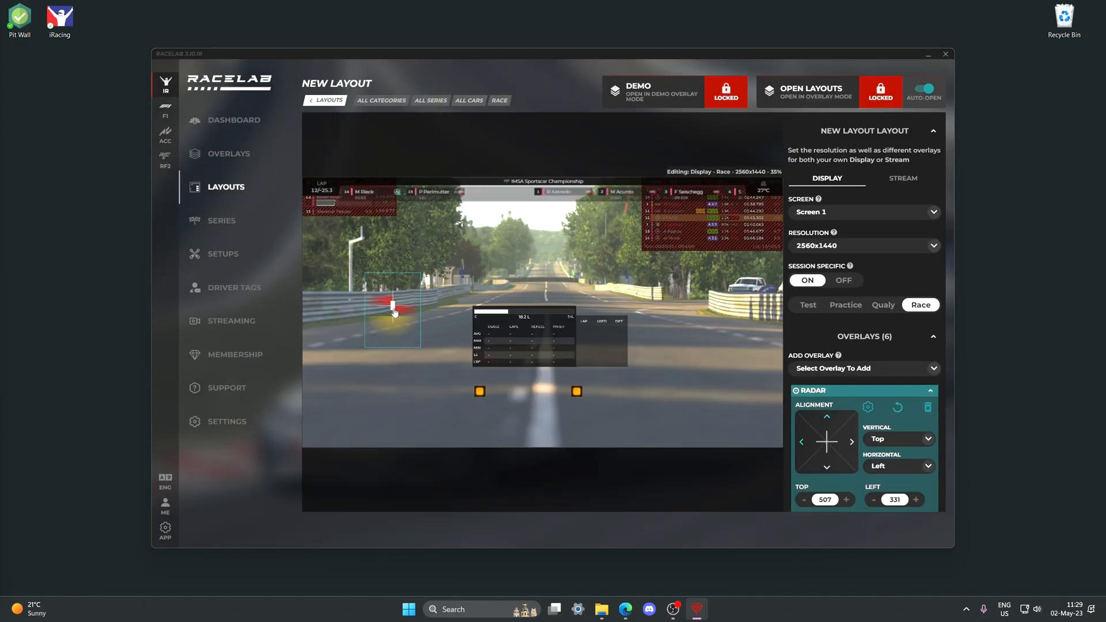
left_click(868, 407)
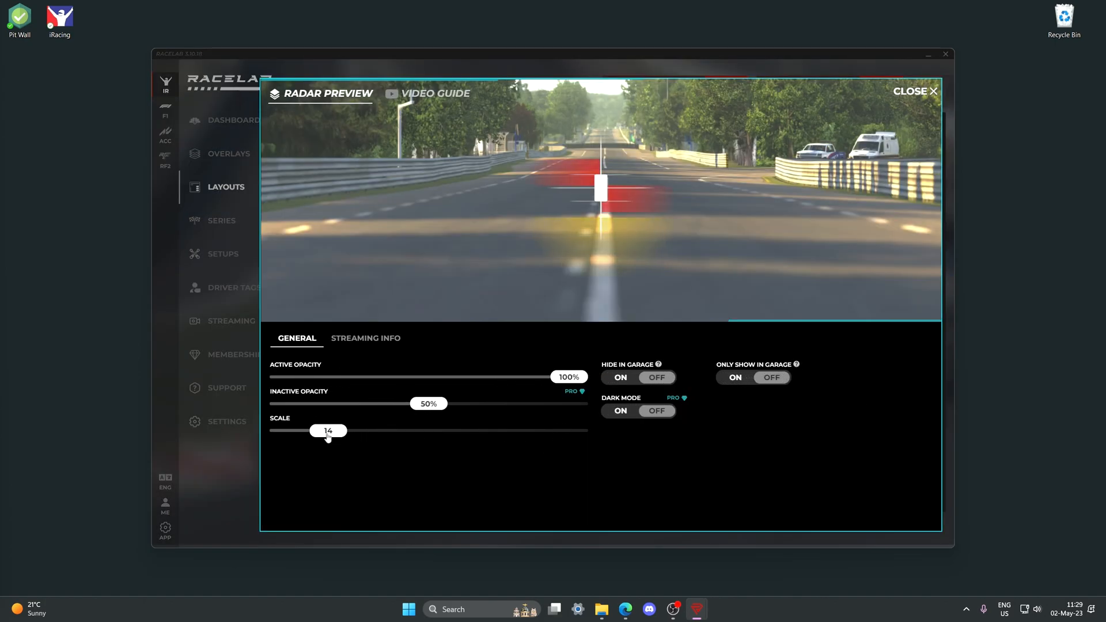
left_click(620, 411)
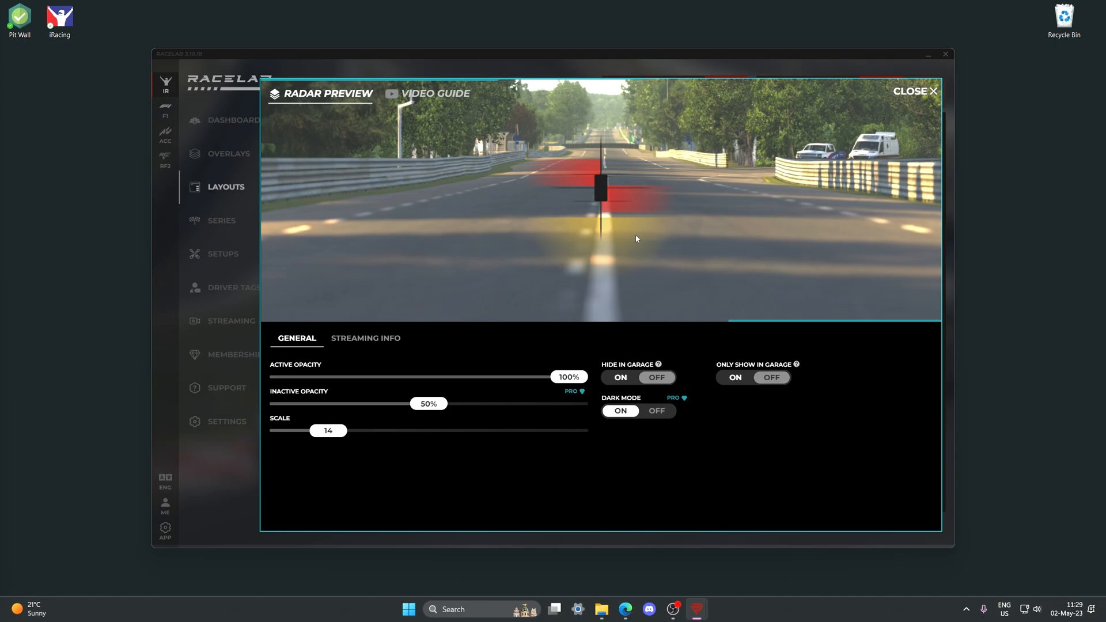
left_click(913, 91)
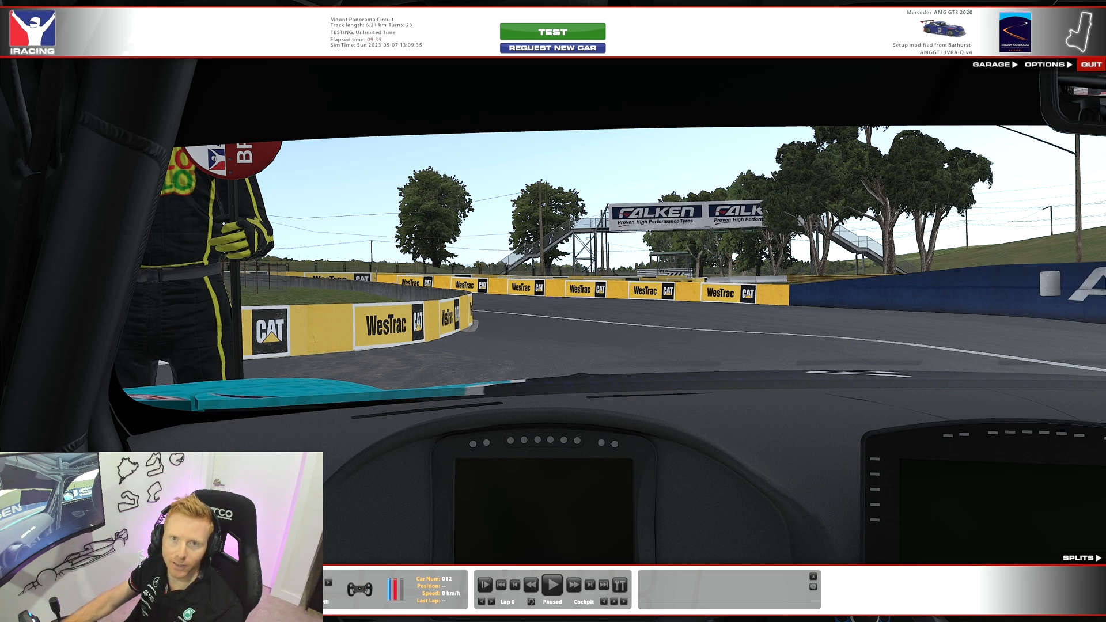
Enter the car in the iRacing test session and switch to Racelab.
left_click(555, 32)
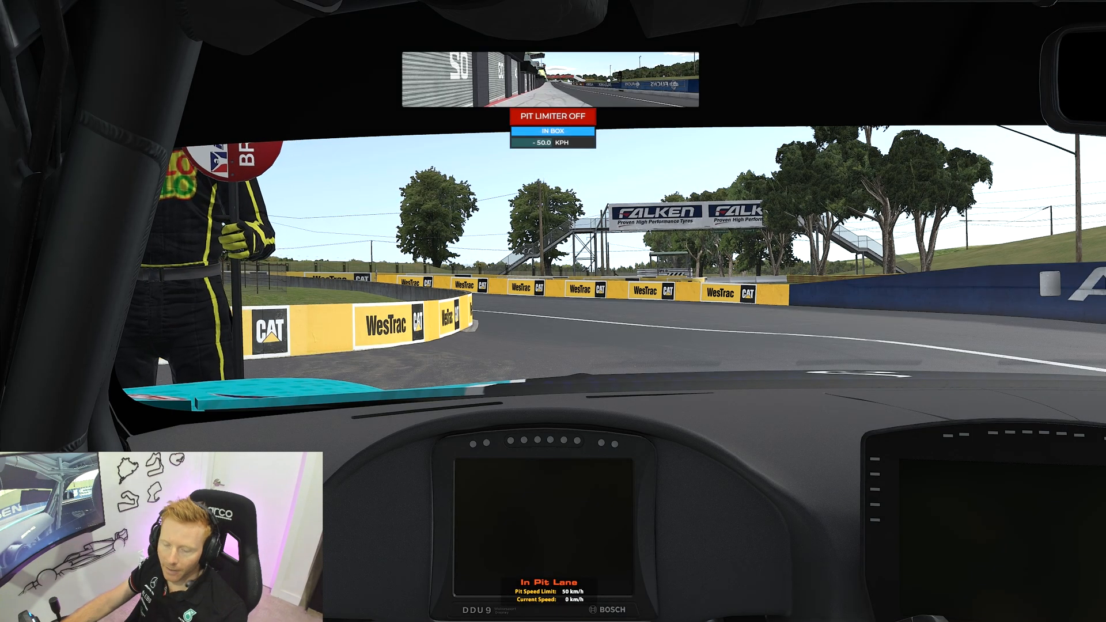
key("alt+Tab")
key("alt+Tab")
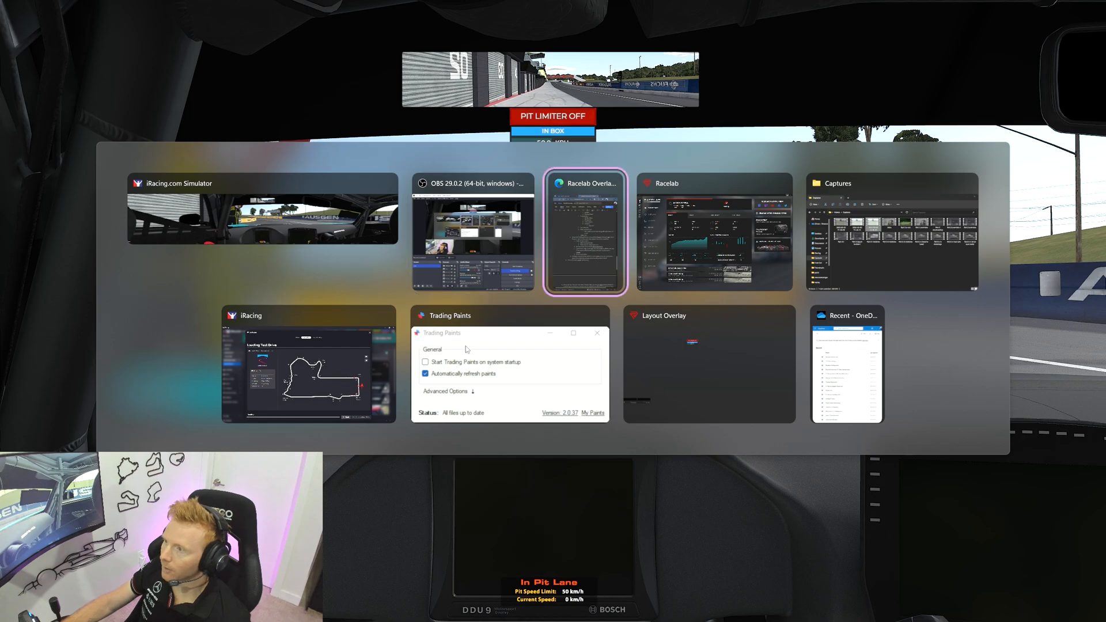
key("alt+Tab")
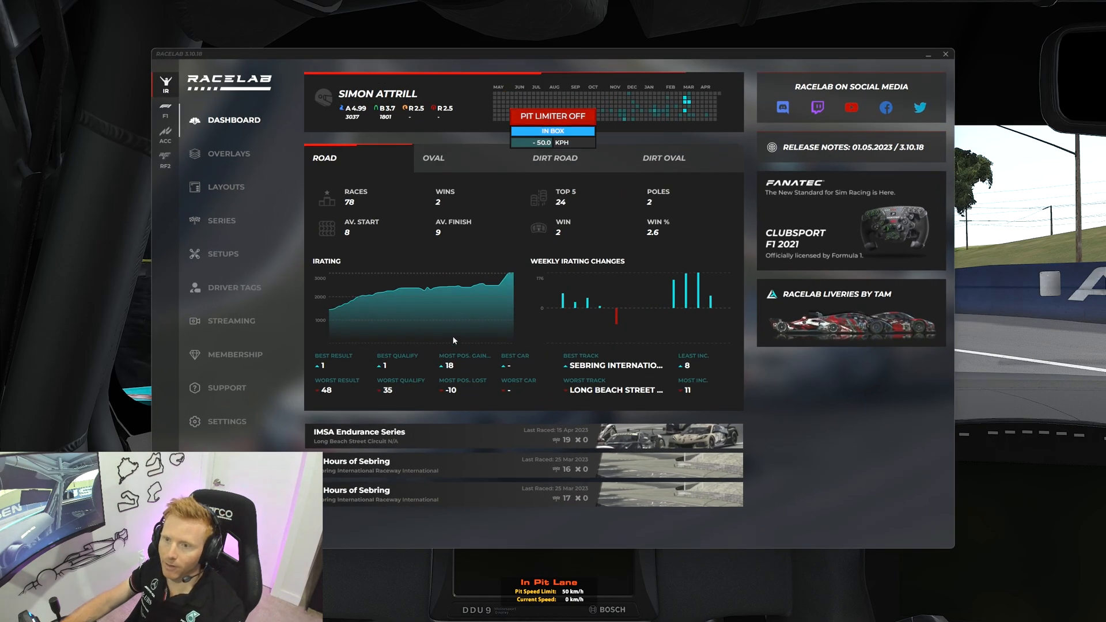
Open the Stream layout and compare the overlays assigned to its Test and Race sessions.
left_click(225, 190)
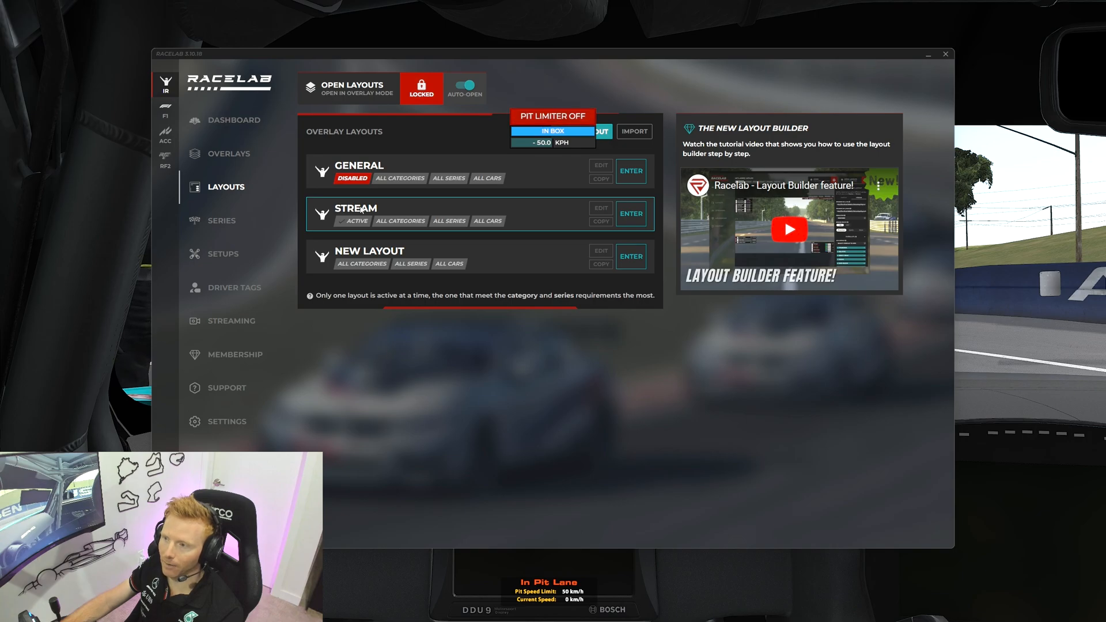
left_click(622, 213)
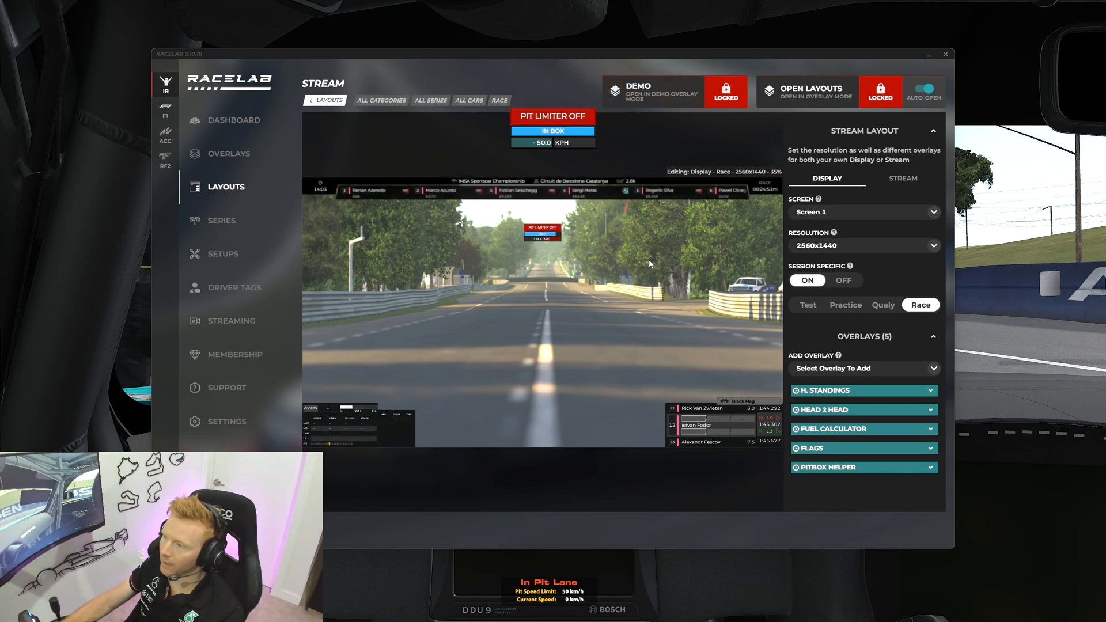
left_click(808, 305)
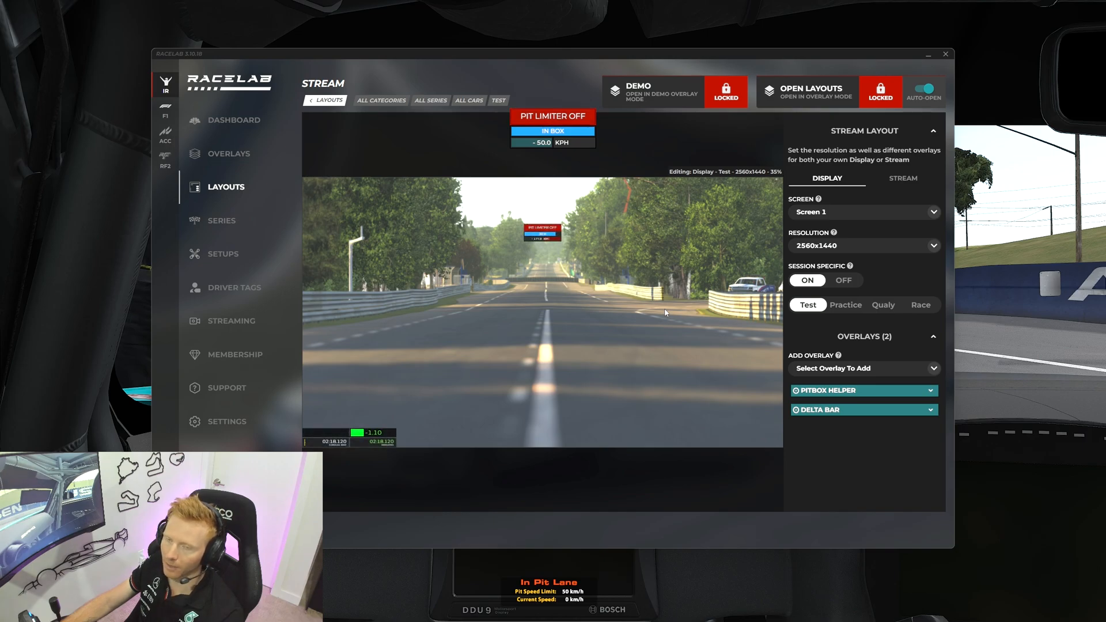
left_click(920, 305)
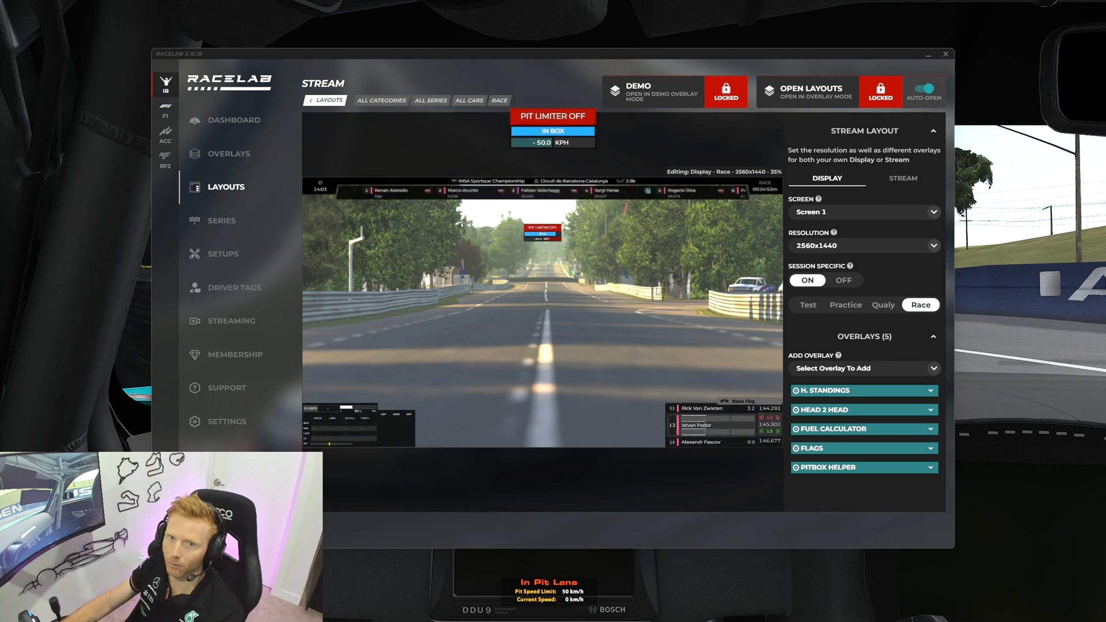
Preview the Stream layout's Race overlays in demo mode over the iRacing cockpit, and close the demo in Racelab.
left_click(672, 102)
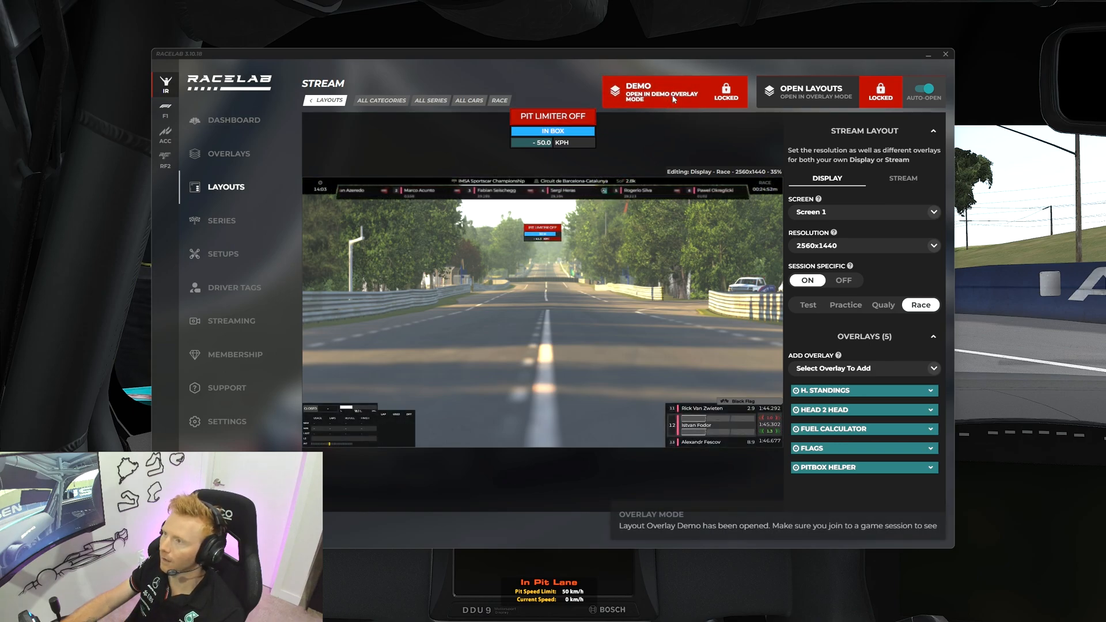
key("alt+Tab")
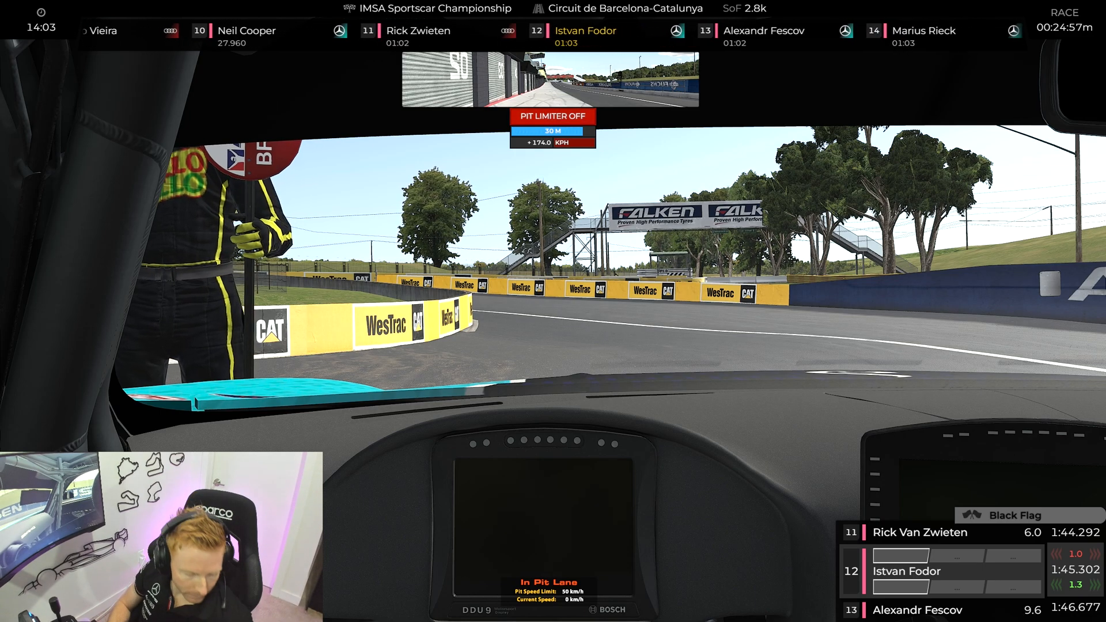
key("alt+Tab")
key("alt+Tab")
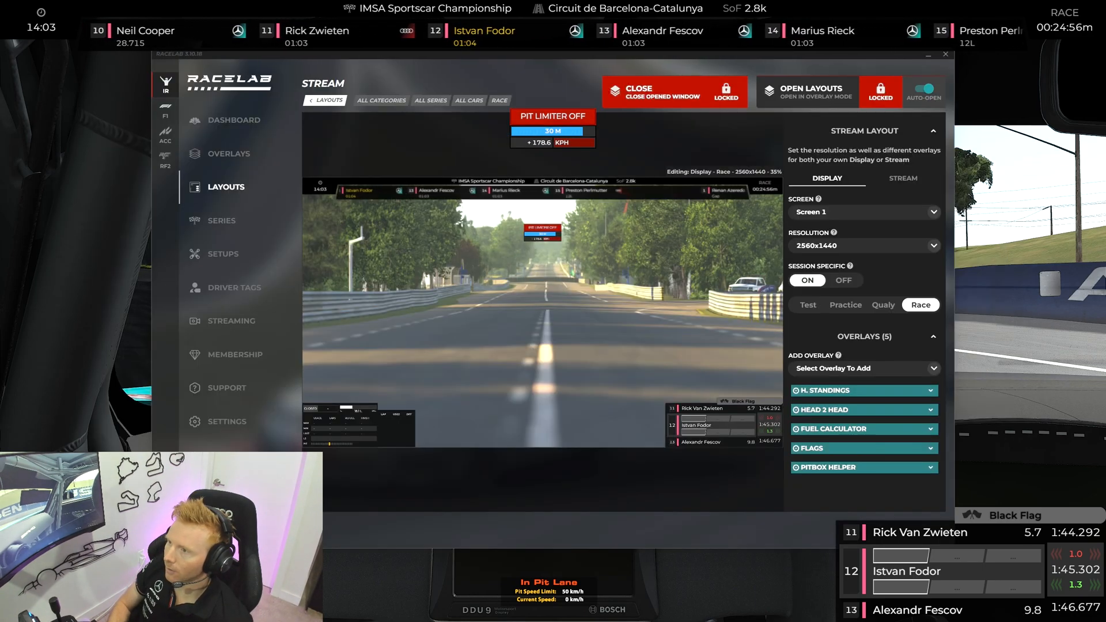
left_click(647, 99)
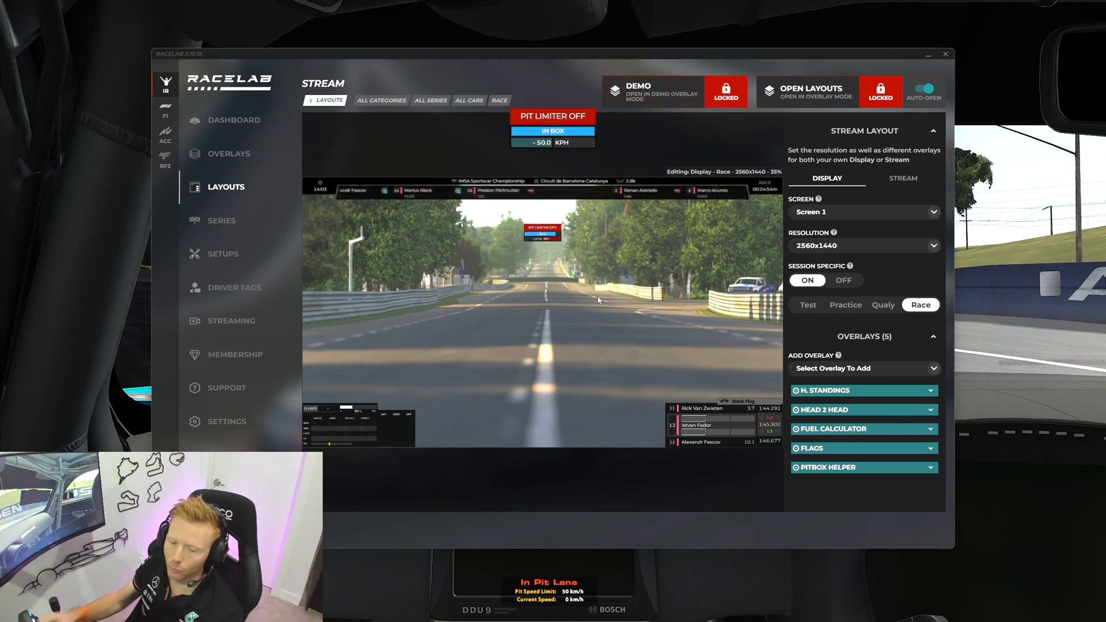